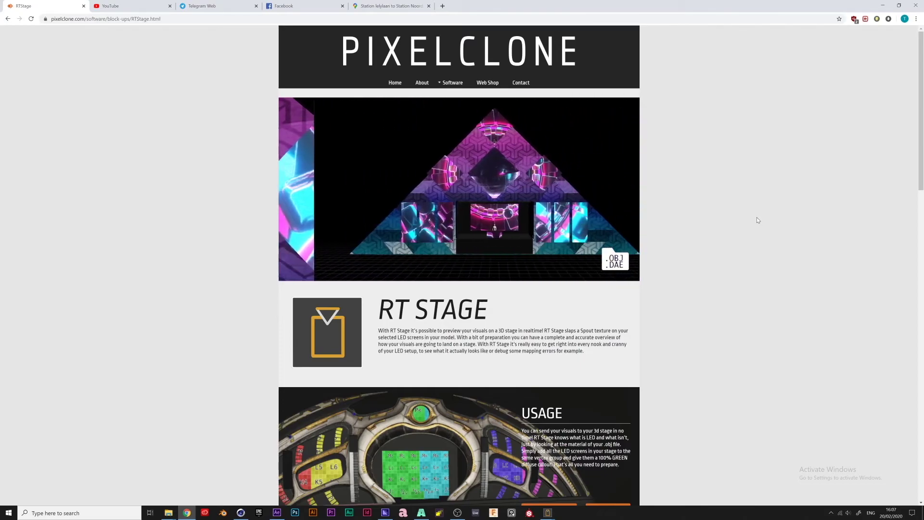
Look through the RT Stage product page from the introduction down to the resources and downloads
{"action": "scroll", "coordinate": [754, 228], "scroll_direction": "down", "scroll_amount": 1}
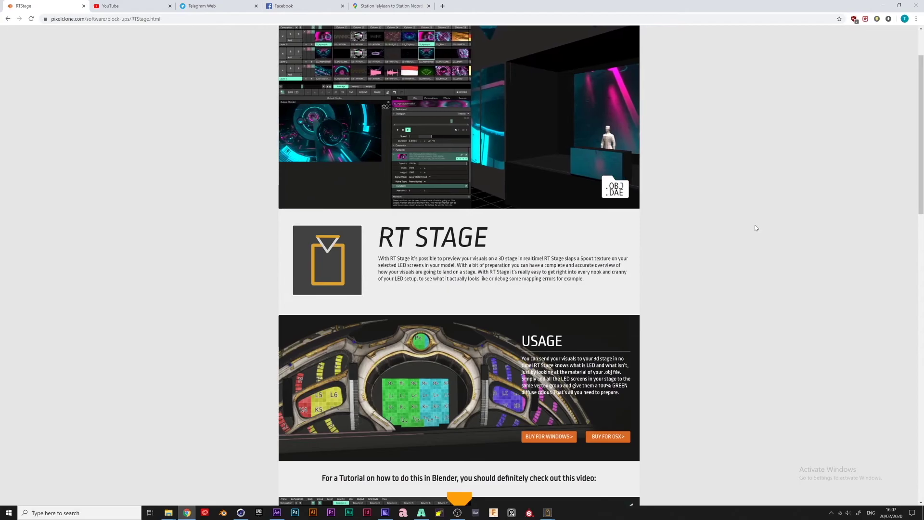
{"action": "scroll", "coordinate": [755, 228], "scroll_direction": "up", "scroll_amount": 1}
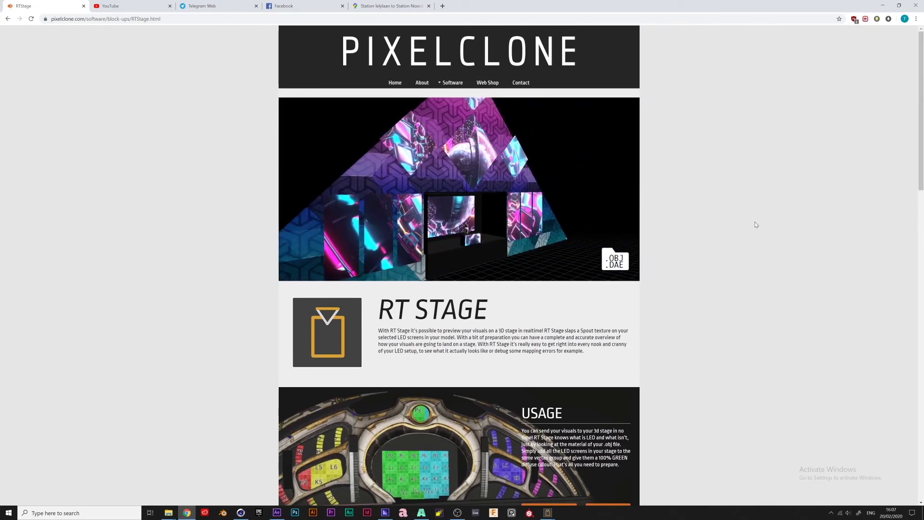
{"action": "scroll", "coordinate": [755, 225], "scroll_direction": "down", "scroll_amount": 4}
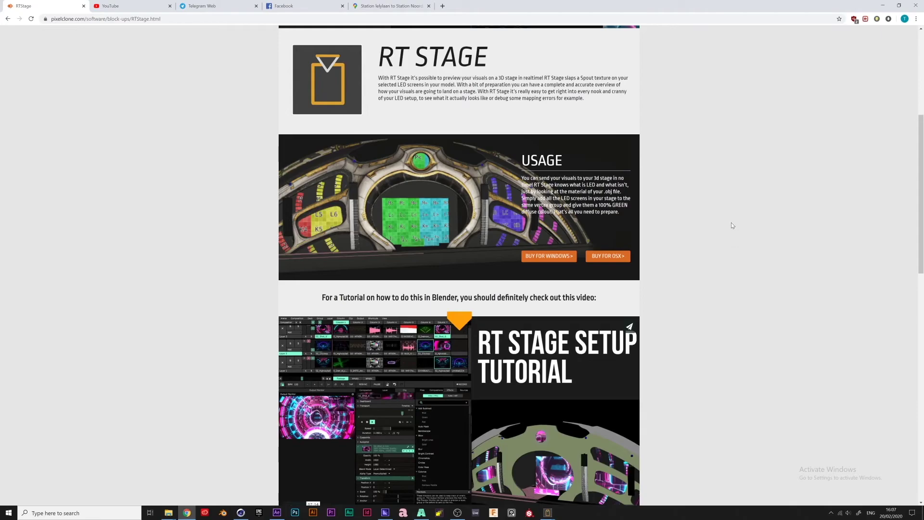
{"action": "scroll", "coordinate": [733, 220], "scroll_direction": "down", "scroll_amount": 3}
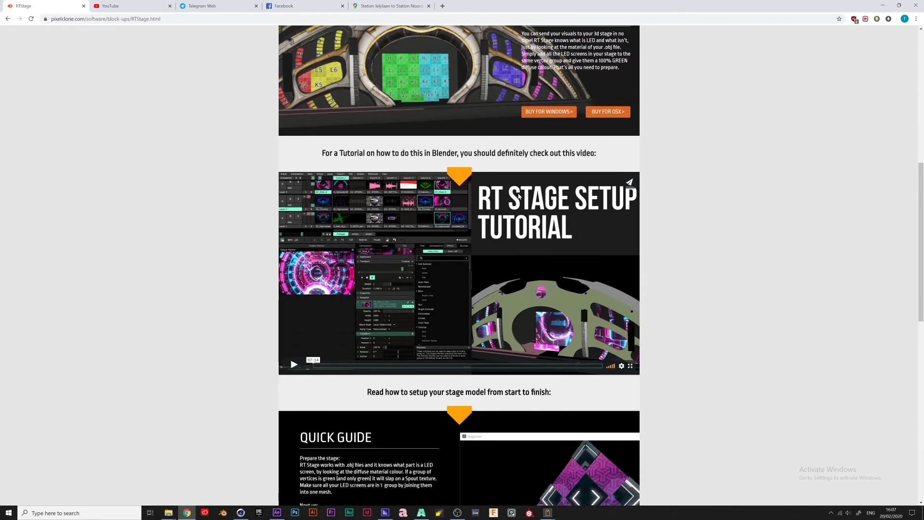
{"action": "scroll", "coordinate": [721, 300], "scroll_direction": "down", "scroll_amount": 10}
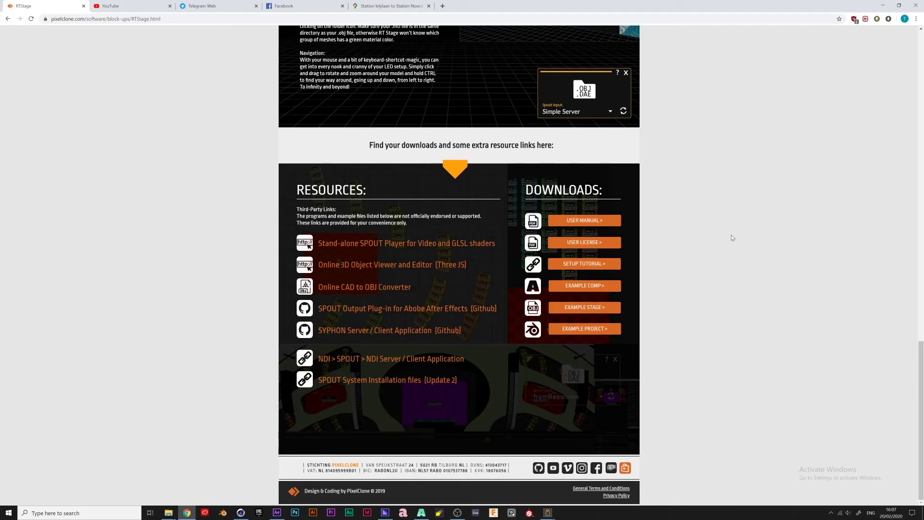
Switch to Cinema 4D and open the TriangleStage2 OBJ model with Invert Transparency turned off in the import options
{"action": "left_click", "coordinate": [242, 513]}
{"action": "left_click", "coordinate": [6, 11]}
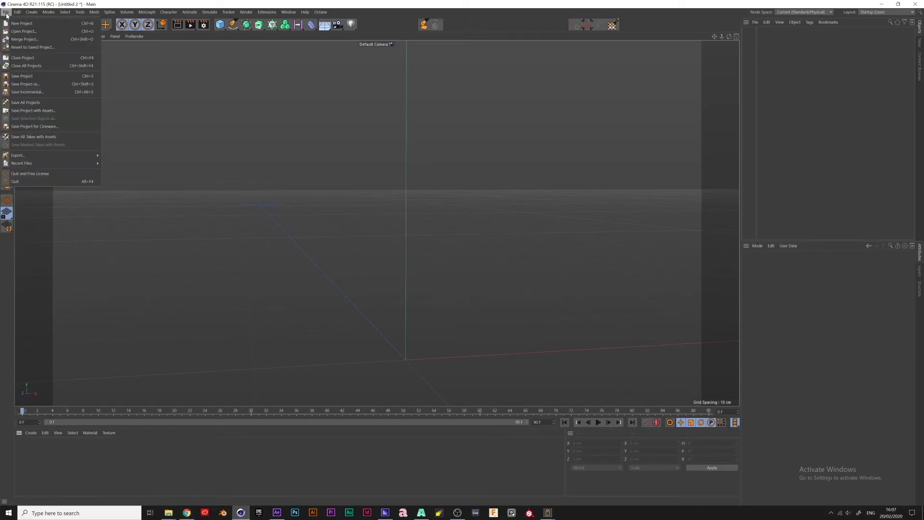
{"action": "left_click", "coordinate": [23, 31]}
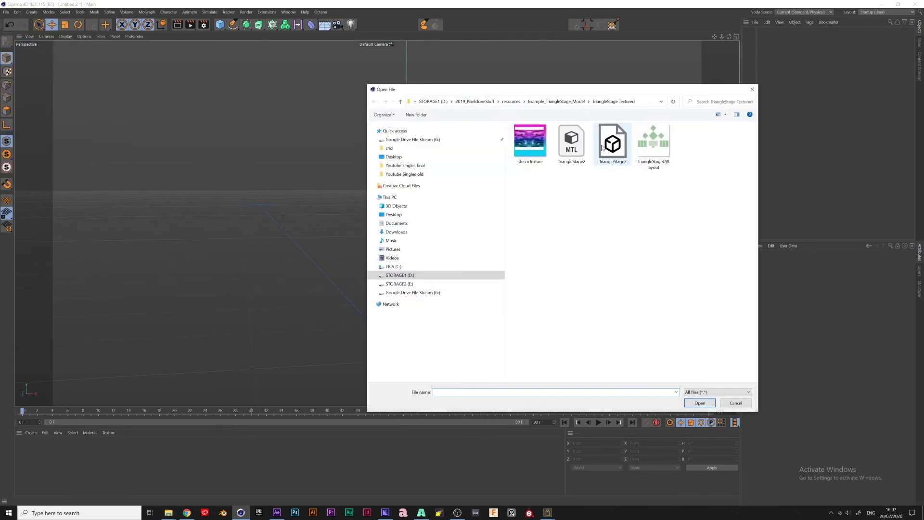
{"action": "left_click", "coordinate": [613, 144]}
{"action": "left_click", "coordinate": [699, 403]}
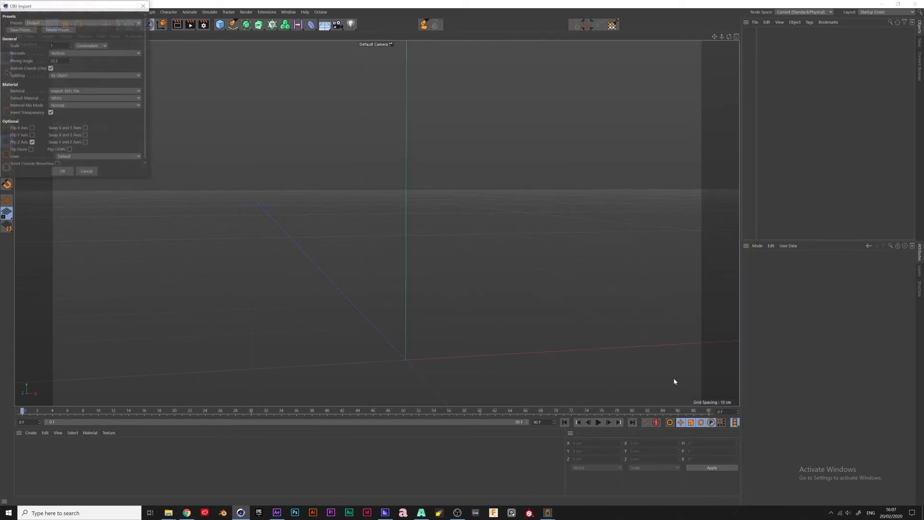
{"action": "left_click", "coordinate": [51, 113]}
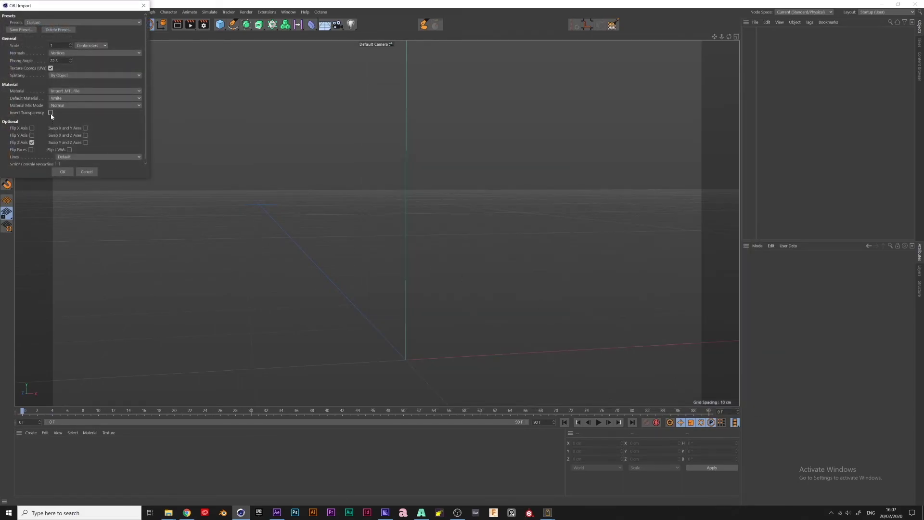
{"action": "left_click_drag", "start_coordinate": [63, 8], "coordinate": [285, 92]}
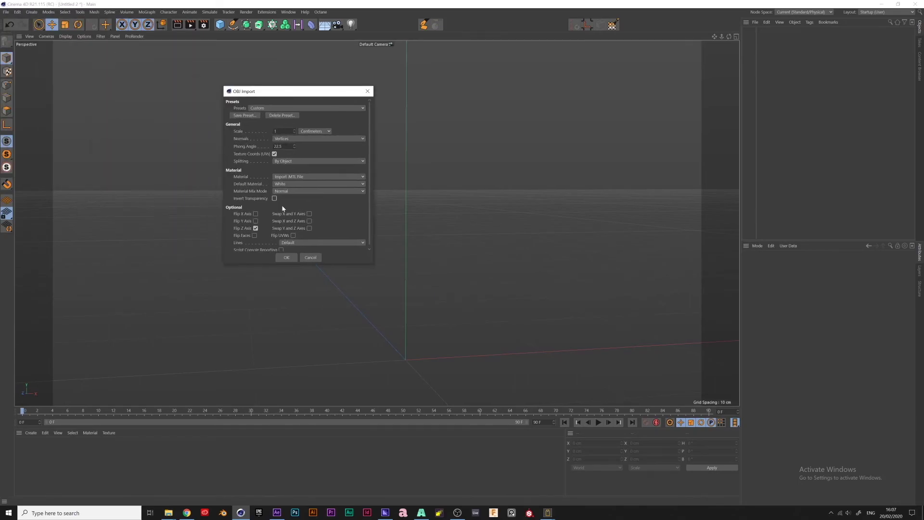
{"action": "left_click", "coordinate": [285, 258]}
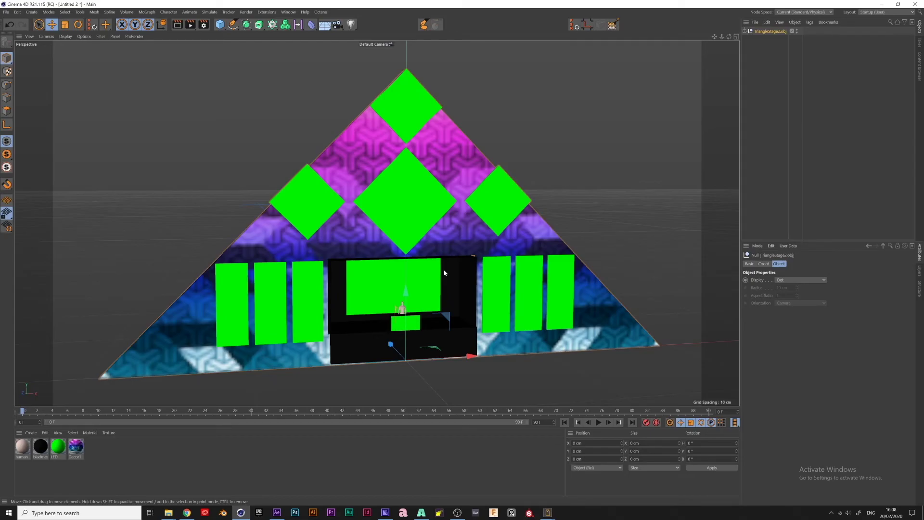
Add a default cube to compare its scale with the imported stage, and delete the cube
{"action": "scroll", "coordinate": [444, 272], "scroll_direction": "down", "scroll_amount": 6}
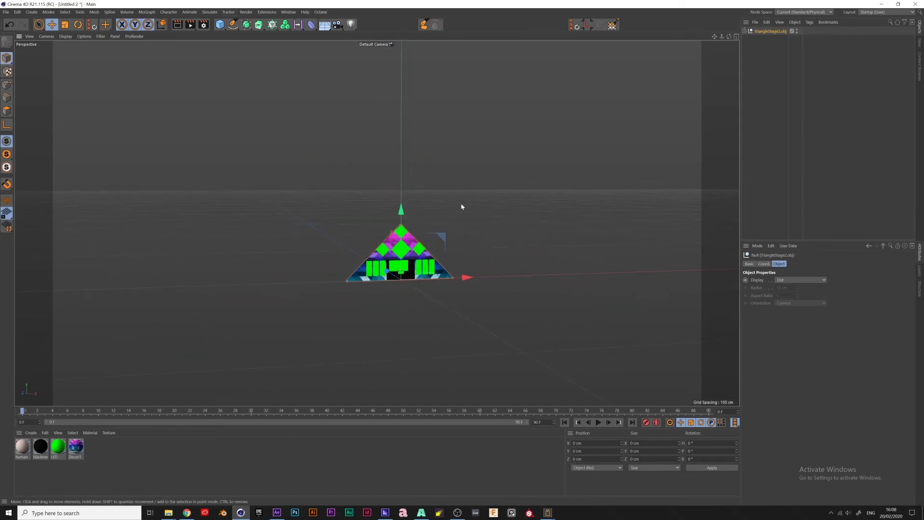
{"action": "left_click_drag", "start_coordinate": [447, 238], "coordinate": [435, 266], "text": "alt"}
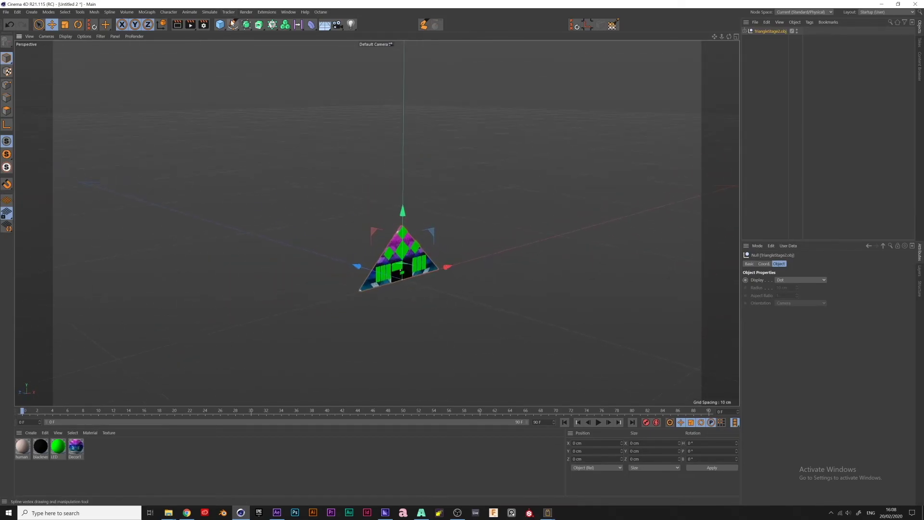
{"action": "left_click", "coordinate": [221, 25]}
{"action": "scroll", "coordinate": [406, 154], "scroll_direction": "down", "scroll_amount": 8}
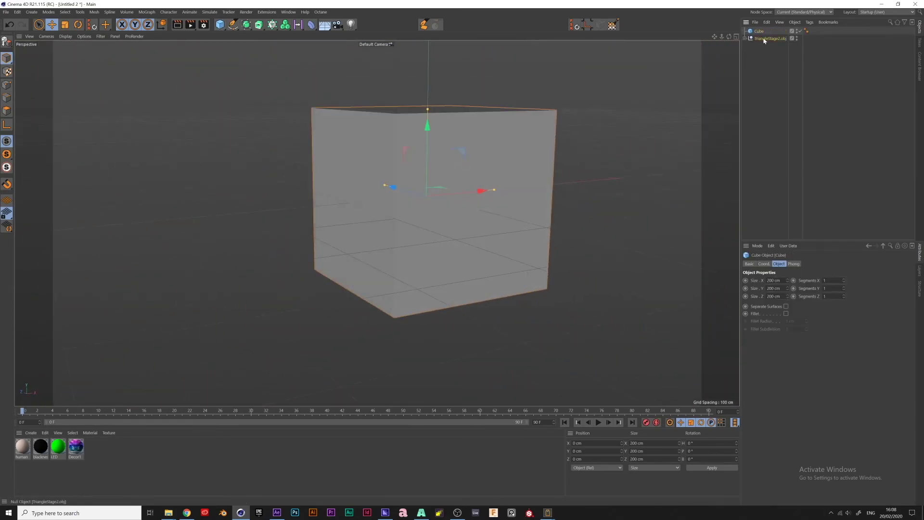
{"action": "key", "text": "Delete"}
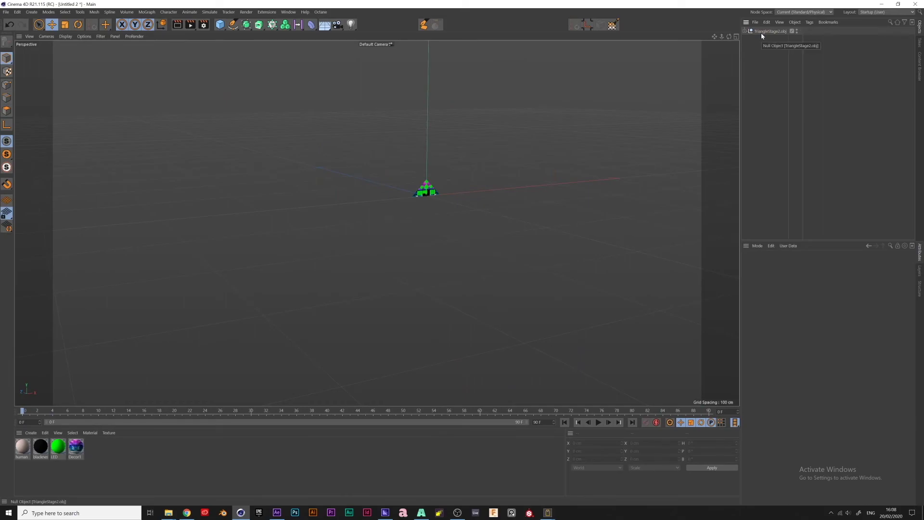
Expand the imported TriangleStage2 hierarchy and select the ALLLED_Plane.012 object holding all the LED screens
{"action": "scroll", "coordinate": [473, 178], "scroll_direction": "up", "scroll_amount": 6}
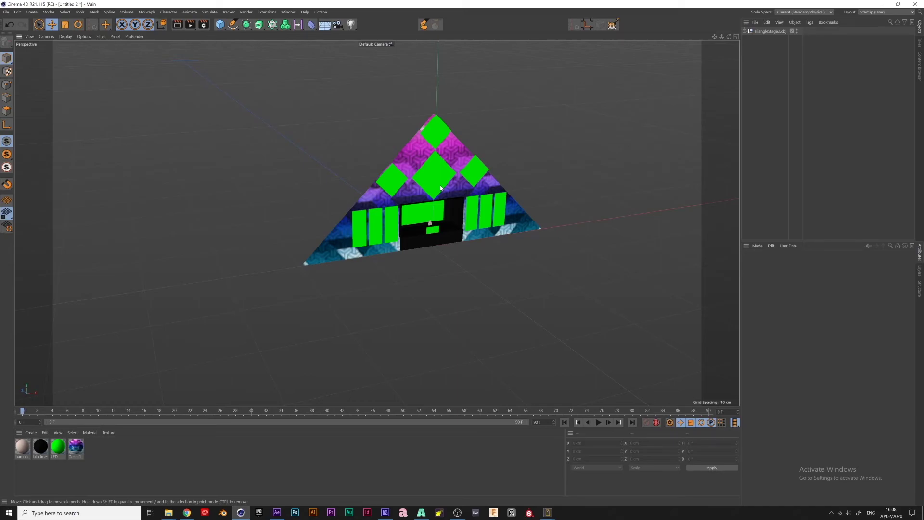
{"action": "scroll", "coordinate": [441, 188], "scroll_direction": "up", "scroll_amount": 4}
{"action": "scroll", "coordinate": [440, 188], "scroll_direction": "down", "scroll_amount": 1}
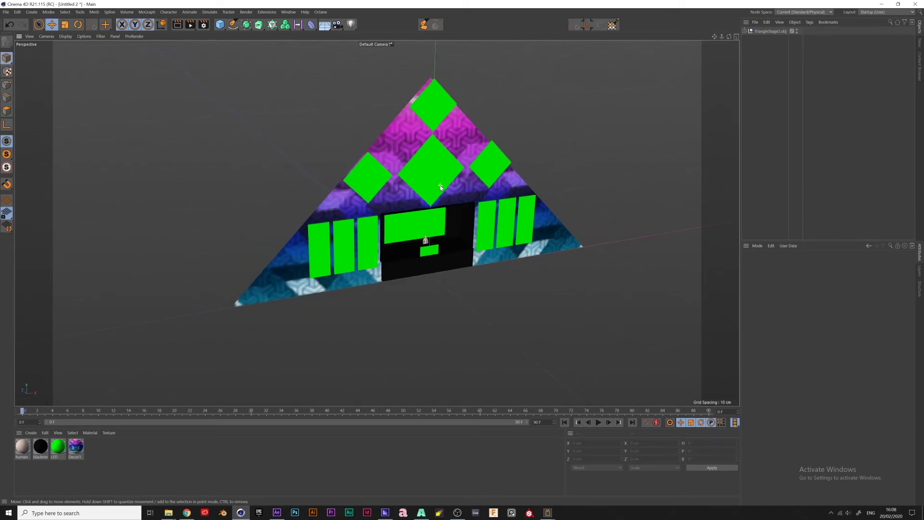
{"action": "left_click_drag", "start_coordinate": [458, 170], "coordinate": [429, 206], "text": "alt"}
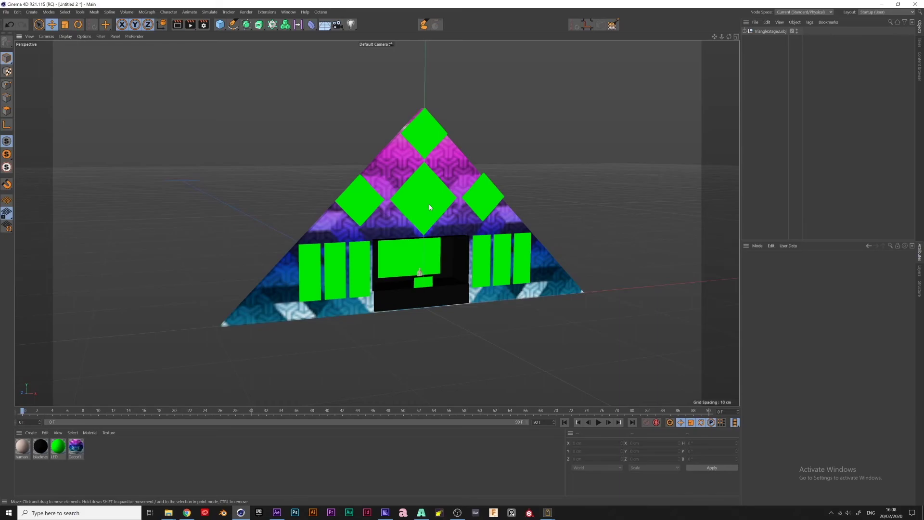
{"action": "left_click_drag", "start_coordinate": [504, 179], "coordinate": [434, 238], "text": "alt"}
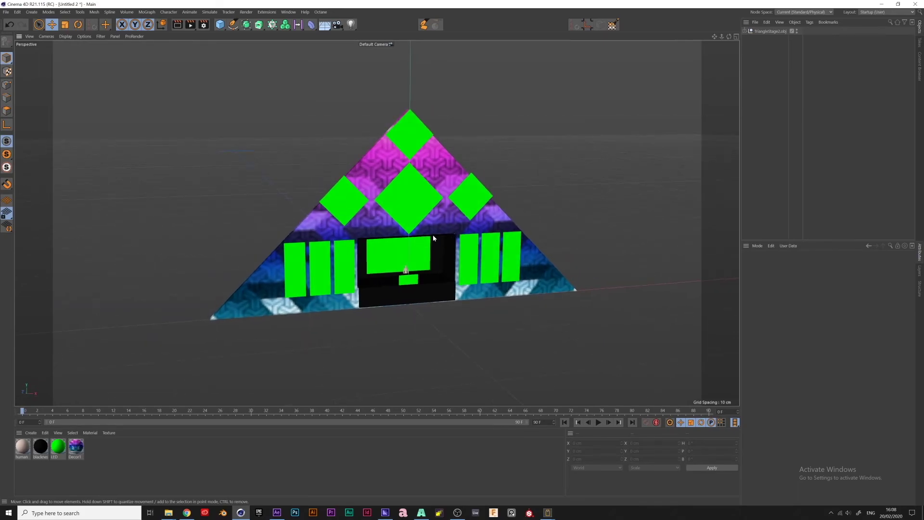
{"action": "left_click", "coordinate": [745, 30]}
{"action": "left_click_drag", "start_coordinate": [447, 246], "coordinate": [410, 239], "text": "alt"}
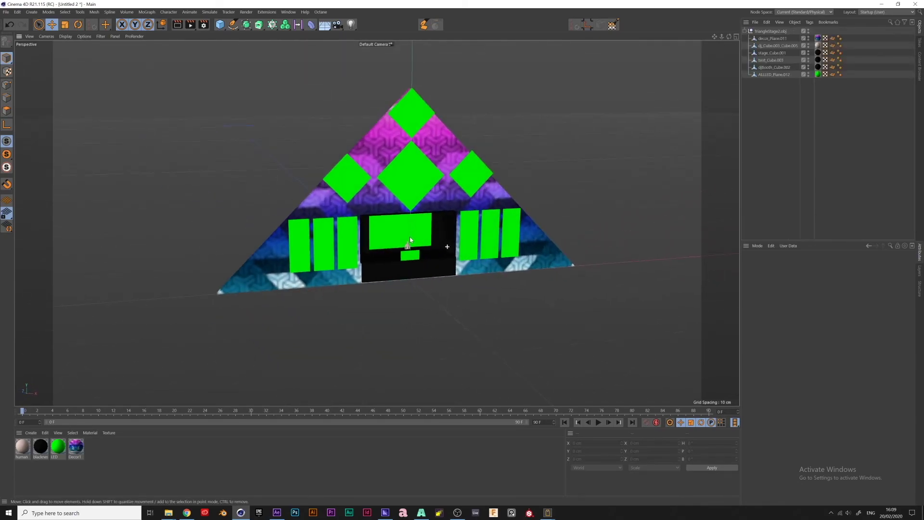
{"action": "left_click", "coordinate": [774, 75]}
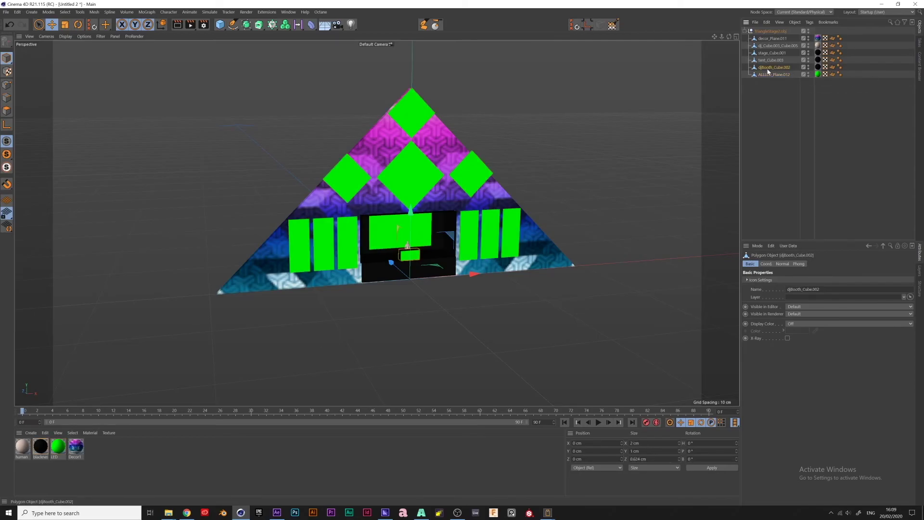
{"action": "mouse_move", "coordinate": [775, 75]}
{"action": "left_mouse_down"}
{"action": "mouse_move", "coordinate": [769, 88]}
{"action": "mouse_move", "coordinate": [766, 70]}
{"action": "left_mouse_up"}
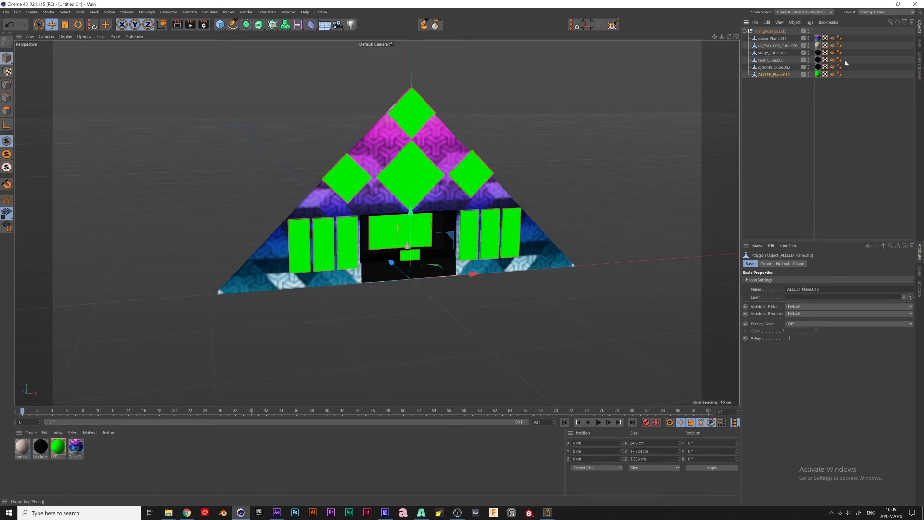
{"action": "mouse_move", "coordinate": [405, 234]}
{"action": "left_mouse_down", "text": "alt"}
{"action": "mouse_move", "coordinate": [424, 251]}
{"action": "mouse_move", "coordinate": [415, 239]}
{"action": "left_mouse_up", "text": "alt"}
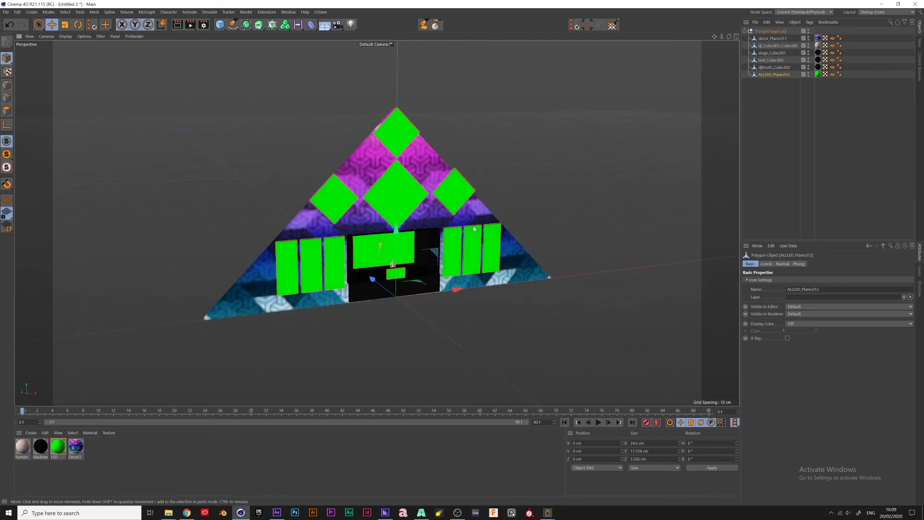
{"action": "scroll", "coordinate": [385, 236], "scroll_direction": "up", "scroll_amount": 3}
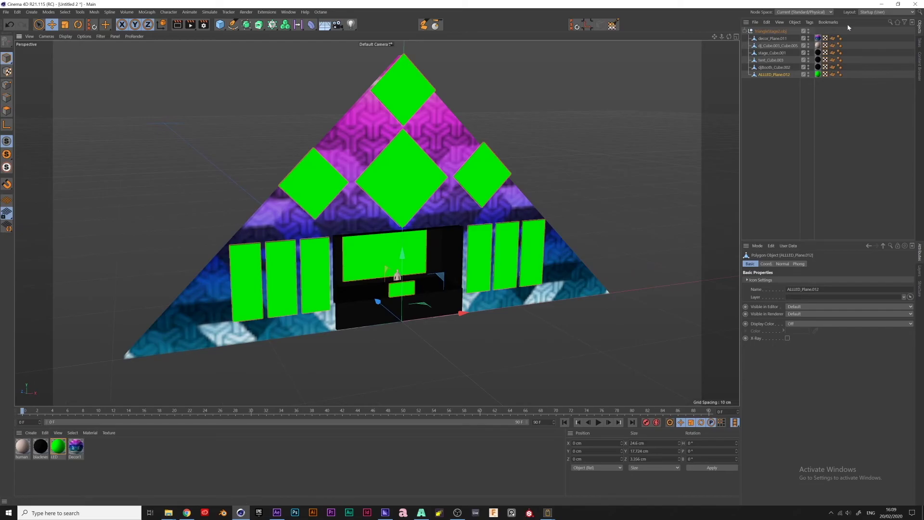
Toggle the visibility of the combined LED object off and on to check which screens it contains
{"action": "left_click", "coordinate": [808, 75]}
{"action": "left_click", "coordinate": [809, 74]}
{"action": "left_click", "coordinate": [809, 75], "text": "ctrl"}
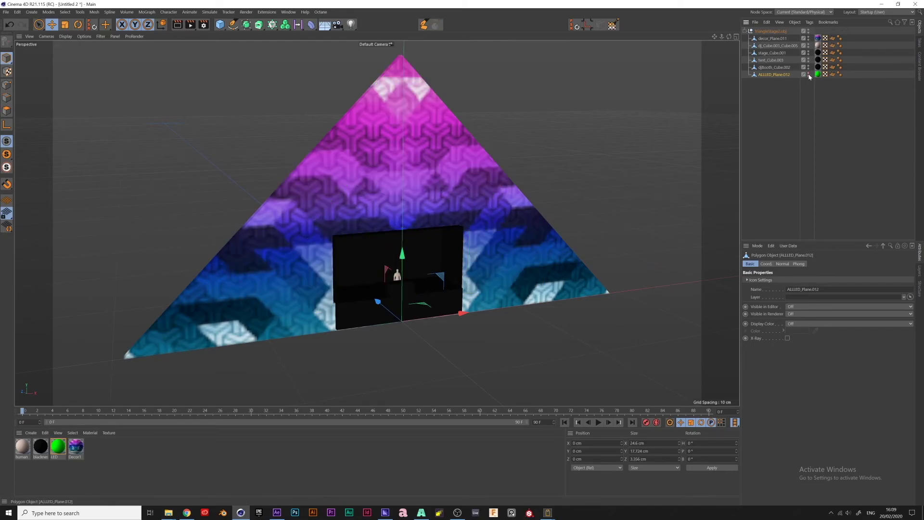
{"action": "left_click", "coordinate": [809, 75], "text": "ctrl"}
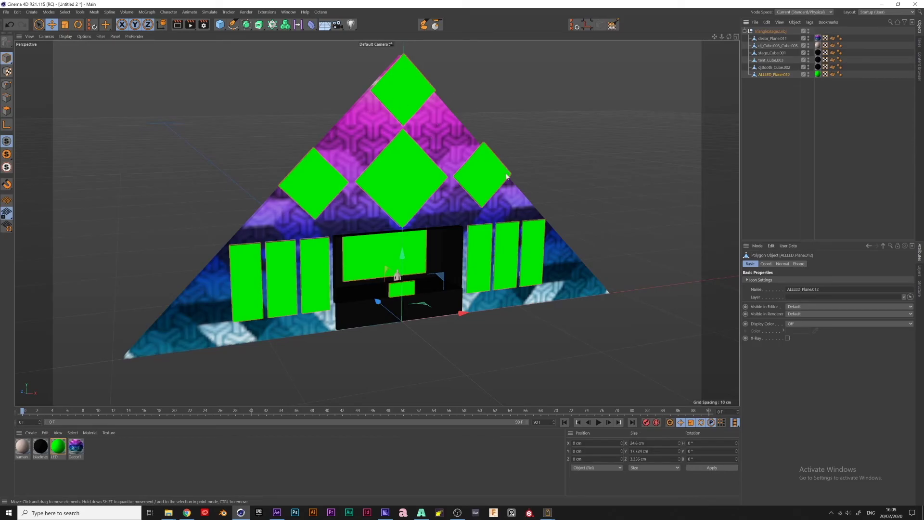
{"action": "left_click", "coordinate": [809, 74], "text": "ctrl"}
{"action": "left_click", "coordinate": [808, 75], "text": "ctrl"}
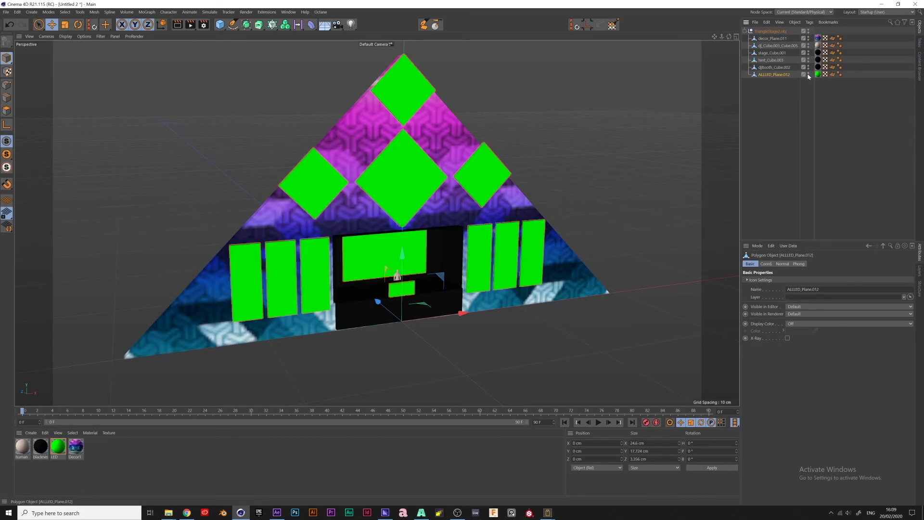
{"action": "middle_click_drag", "start_coordinate": [496, 203], "coordinate": [510, 194], "text": "alt"}
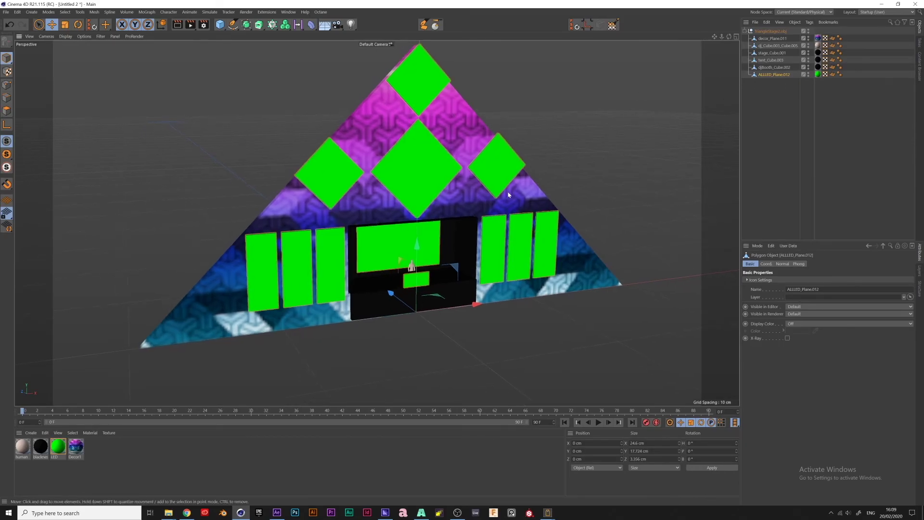
{"action": "left_click", "coordinate": [809, 75], "text": "ctrl"}
{"action": "left_click", "coordinate": [809, 75], "text": "ctrl"}
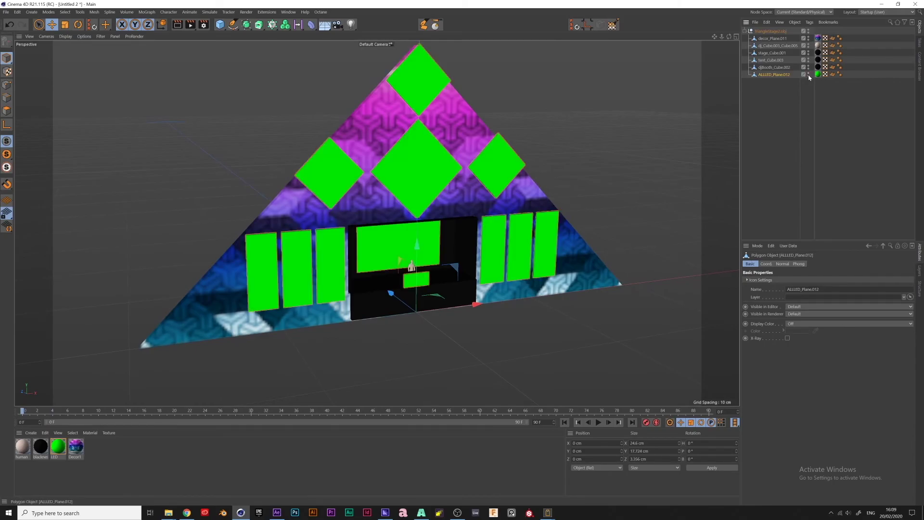
{"action": "left_click_drag", "start_coordinate": [463, 152], "coordinate": [440, 193], "text": "alt"}
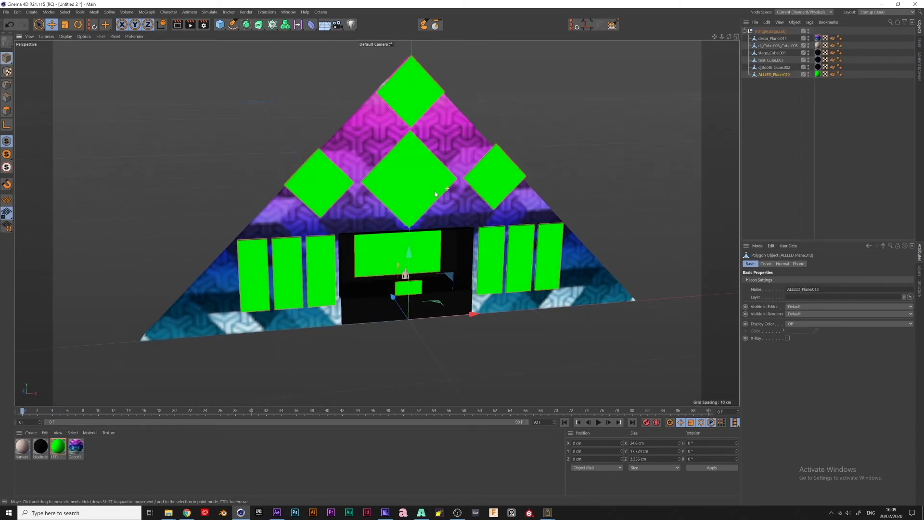
Open the green LED material for editing and disable its Reflectance, Transparency and Alpha channels
{"action": "double_click", "coordinate": [58, 447]}
{"action": "left_click", "coordinate": [819, 74]}
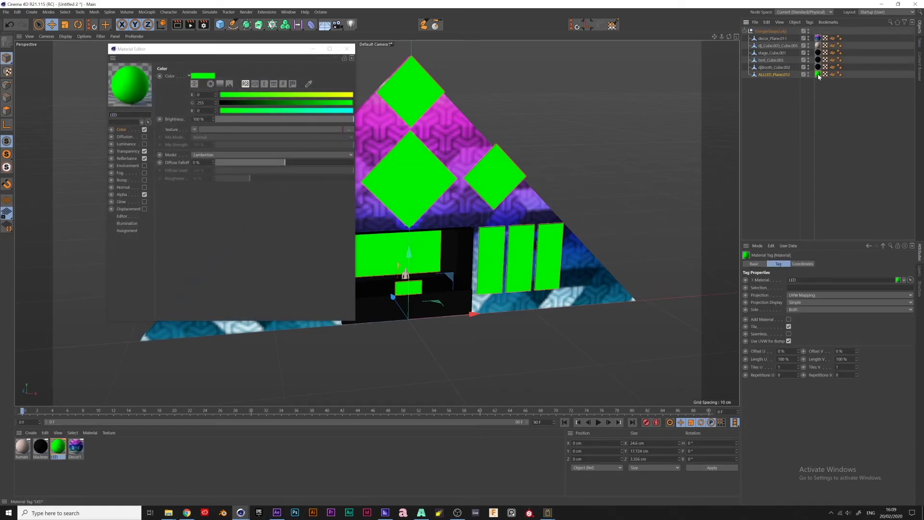
{"action": "left_click_drag", "start_coordinate": [260, 50], "coordinate": [744, 77]}
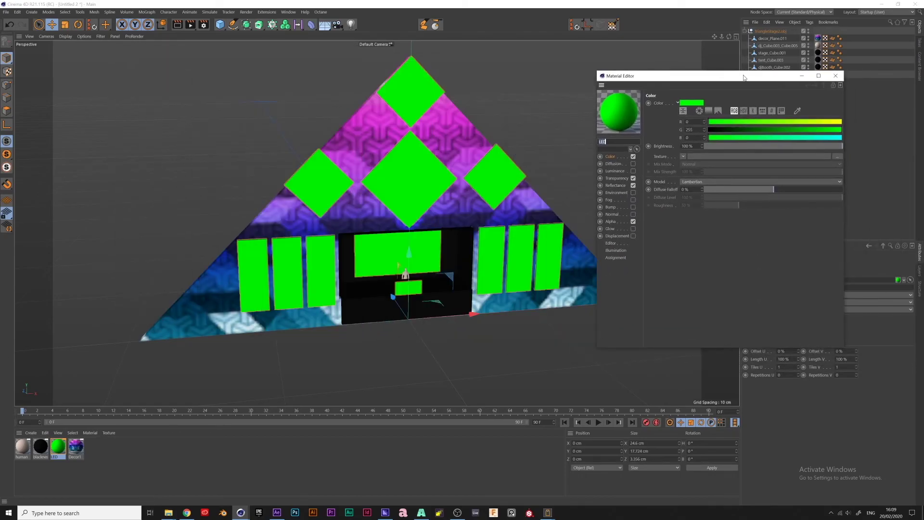
{"action": "left_click", "coordinate": [634, 185]}
{"action": "left_click", "coordinate": [633, 178]}
{"action": "left_click", "coordinate": [633, 221]}
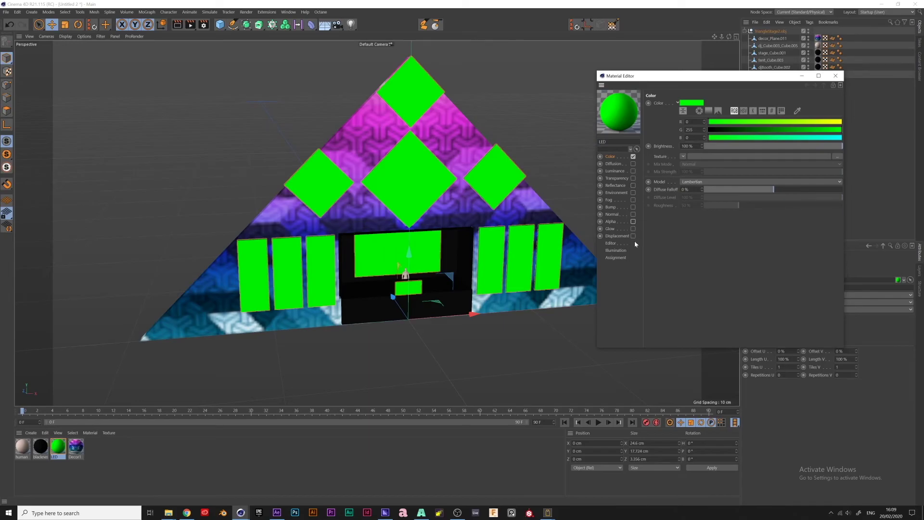
Check the LED material's green colour values in both HSV and RGB modes
{"action": "left_click", "coordinate": [613, 176]}
{"action": "left_click", "coordinate": [608, 156]}
{"action": "left_click", "coordinate": [740, 112]}
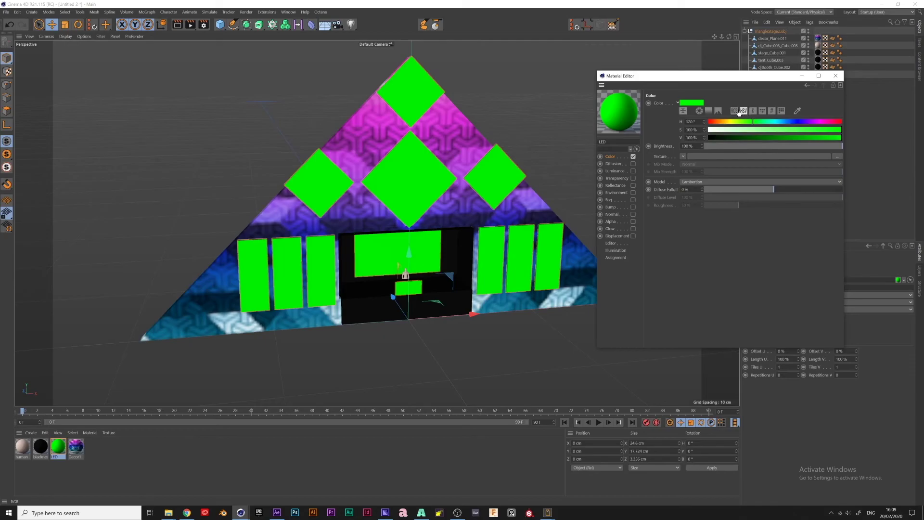
{"action": "left_click", "coordinate": [734, 112]}
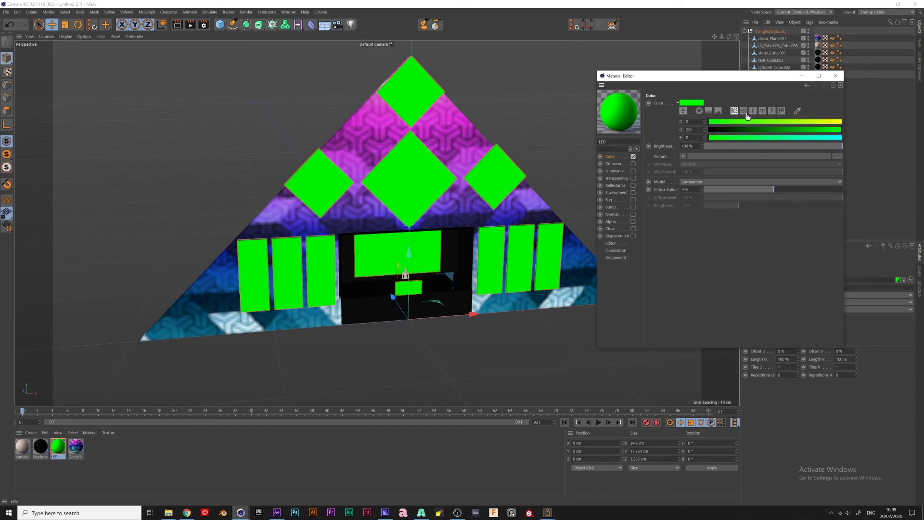
Compare the LED colour in HSV and RGB modes once more, focusing on its green channel, and close the material settings
{"action": "left_click", "coordinate": [744, 111]}
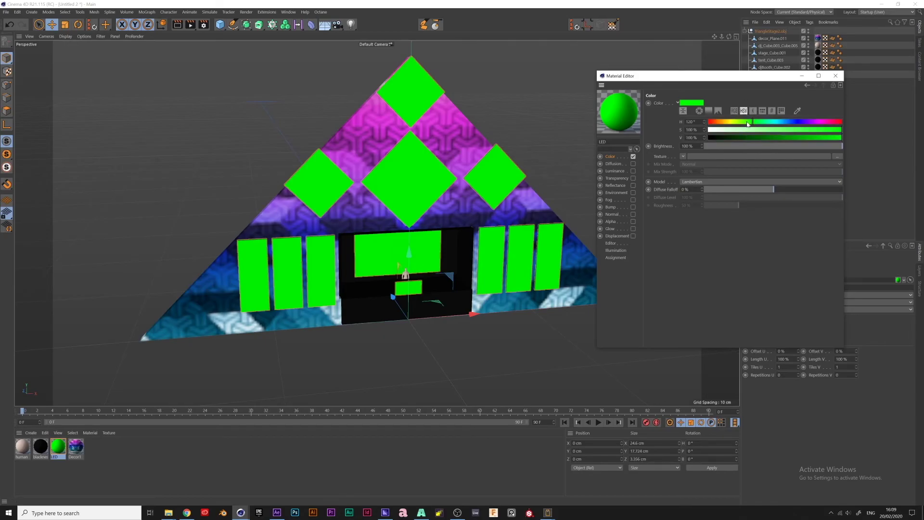
{"action": "left_click", "coordinate": [734, 112]}
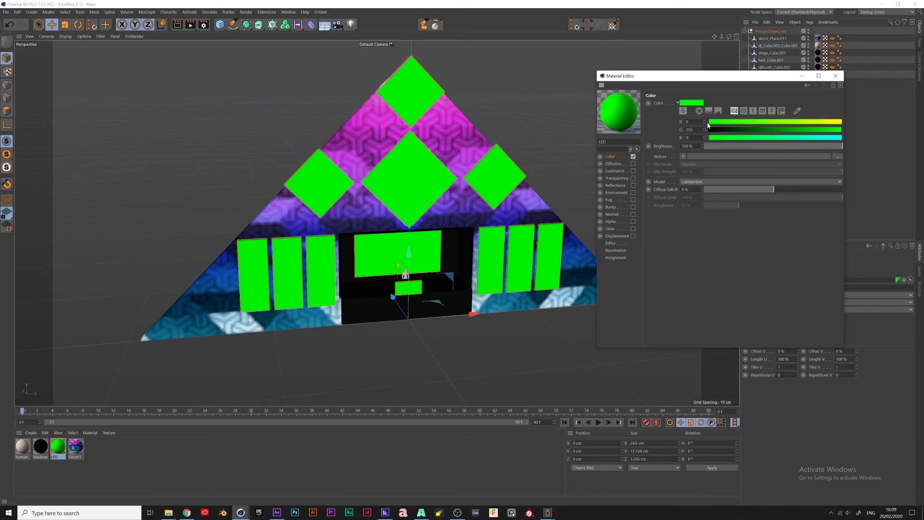
{"action": "left_click", "coordinate": [689, 130]}
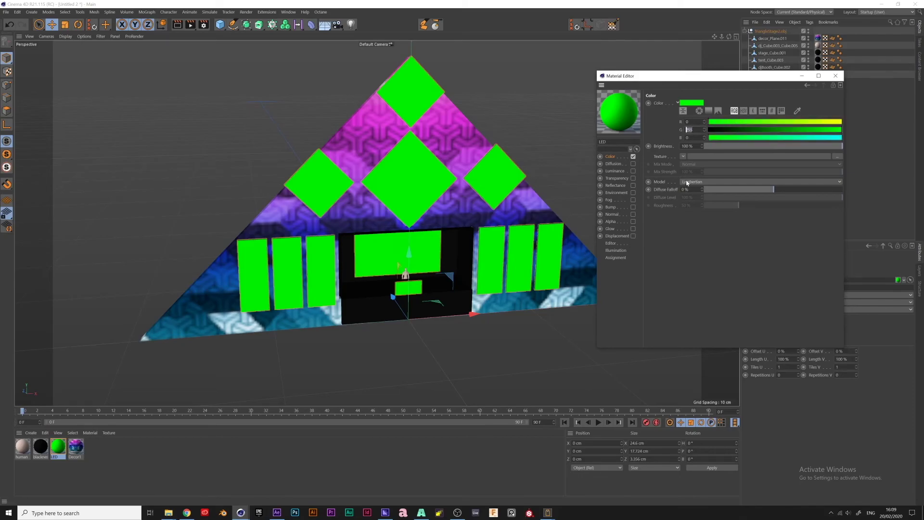
{"action": "left_click", "coordinate": [748, 258]}
{"action": "left_click", "coordinate": [689, 129]}
{"action": "left_click", "coordinate": [836, 77]}
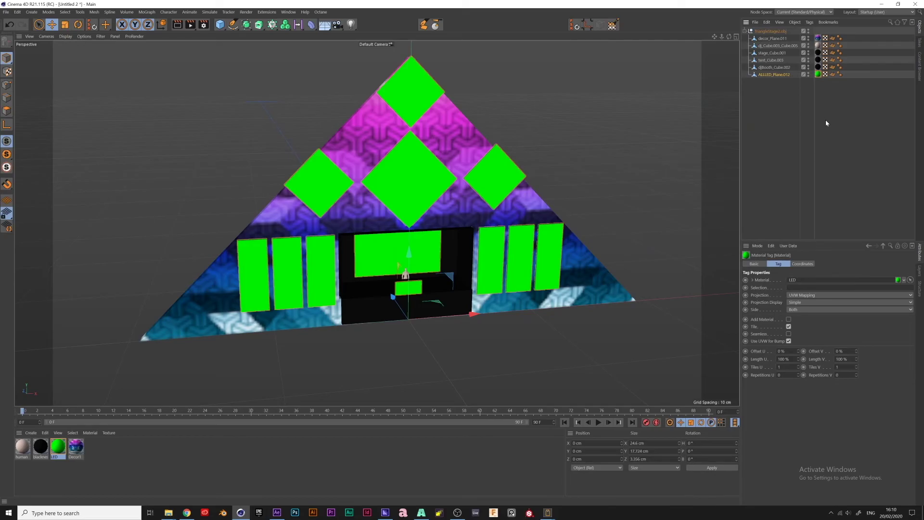
Select the UVW tag of ALLLED_Plane.012 and examine its UV map against the stage screens in the BP - UV Edit layout
{"action": "middle_click_drag", "start_coordinate": [466, 228], "coordinate": [457, 247], "text": "alt"}
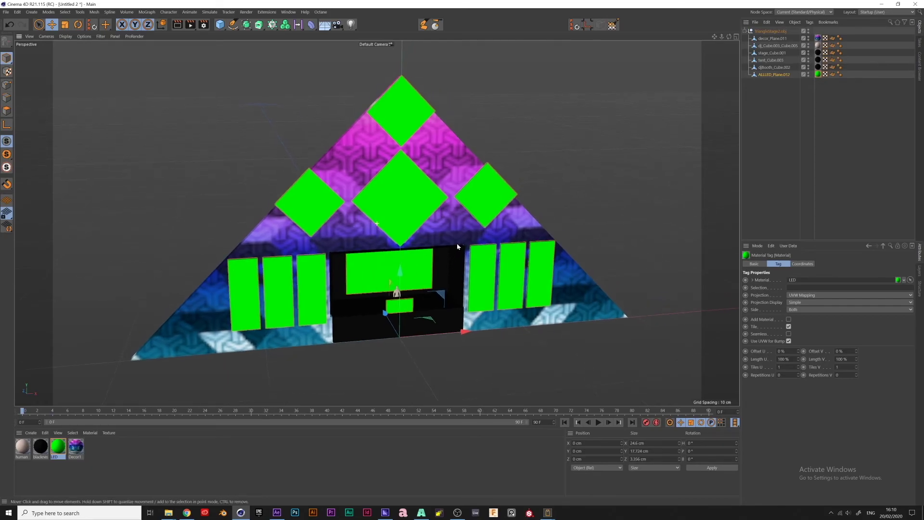
{"action": "left_click_drag", "start_coordinate": [457, 247], "coordinate": [494, 261], "text": "alt"}
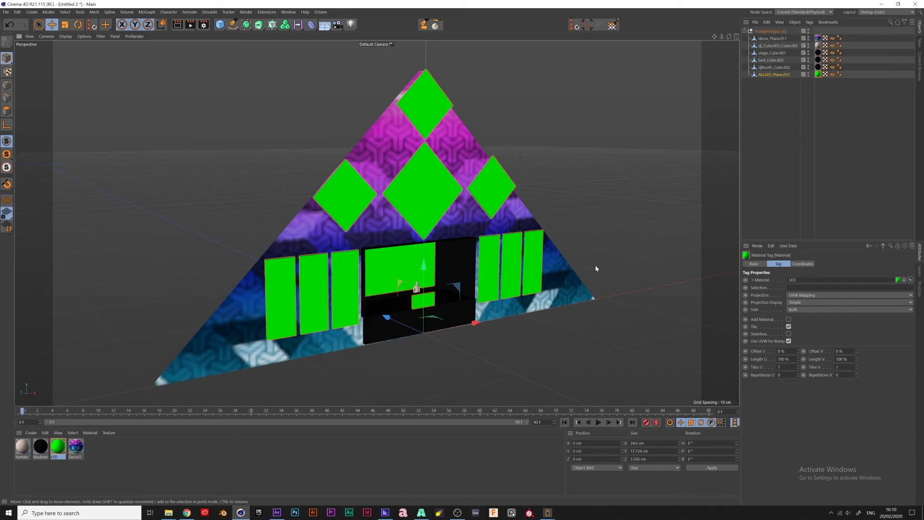
{"action": "left_click_drag", "start_coordinate": [503, 293], "coordinate": [483, 265], "text": "alt"}
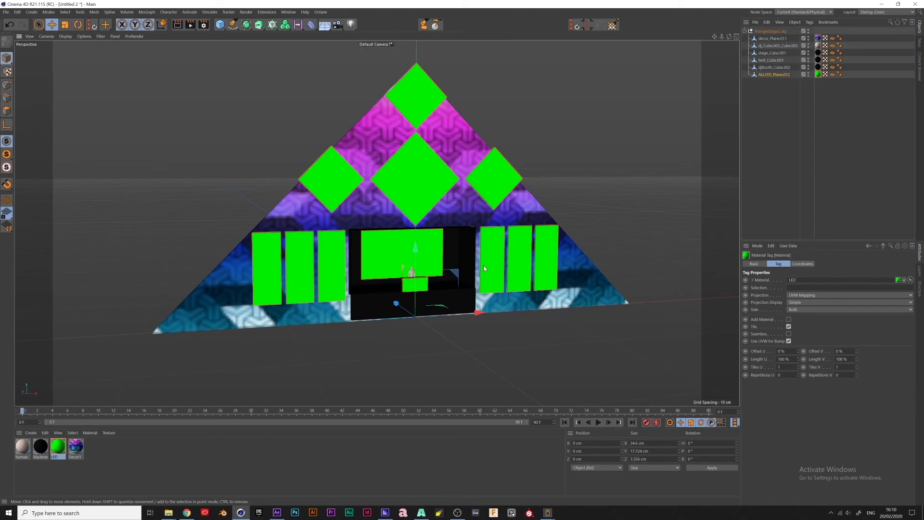
{"action": "mouse_move", "coordinate": [487, 283]}
{"action": "left_mouse_down", "text": "alt"}
{"action": "mouse_move", "coordinate": [460, 245]}
{"action": "mouse_move", "coordinate": [482, 267]}
{"action": "left_mouse_up", "text": "alt"}
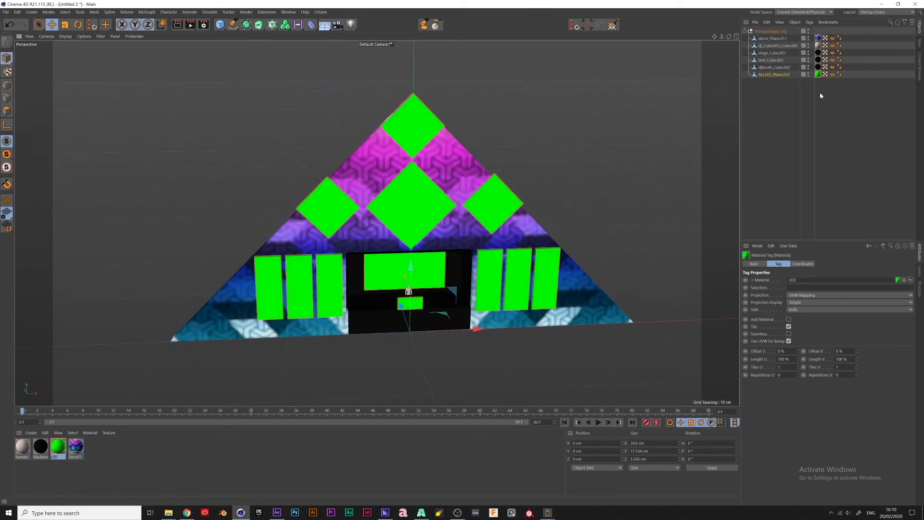
{"action": "left_click", "coordinate": [824, 74]}
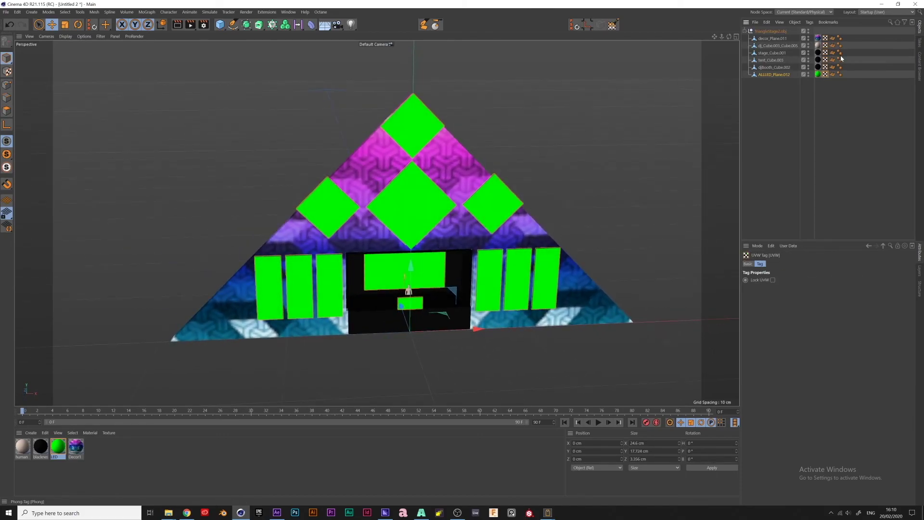
{"action": "left_click", "coordinate": [869, 12]}
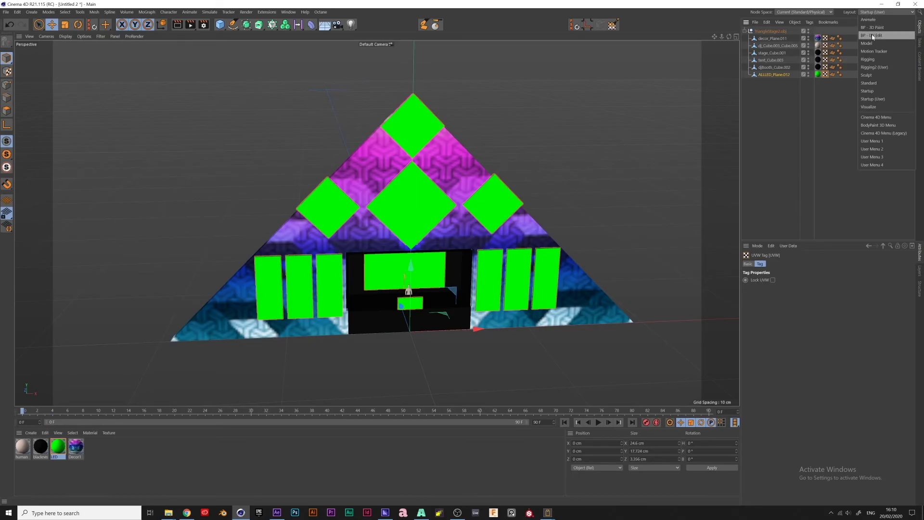
{"action": "left_click", "coordinate": [871, 35]}
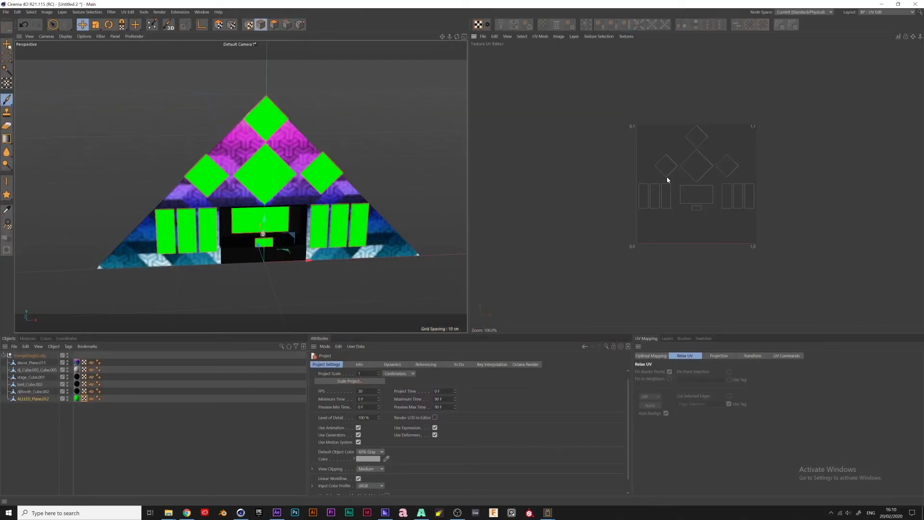
{"action": "scroll", "coordinate": [693, 164], "scroll_direction": "up", "scroll_amount": 5}
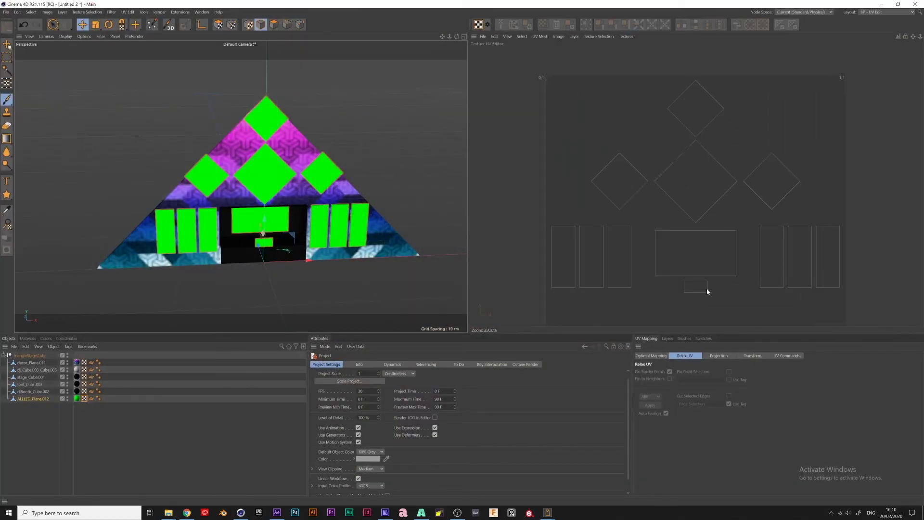
{"action": "scroll", "coordinate": [710, 193], "scroll_direction": "down", "scroll_amount": 2}
{"action": "scroll", "coordinate": [264, 210], "scroll_direction": "up", "scroll_amount": 2}
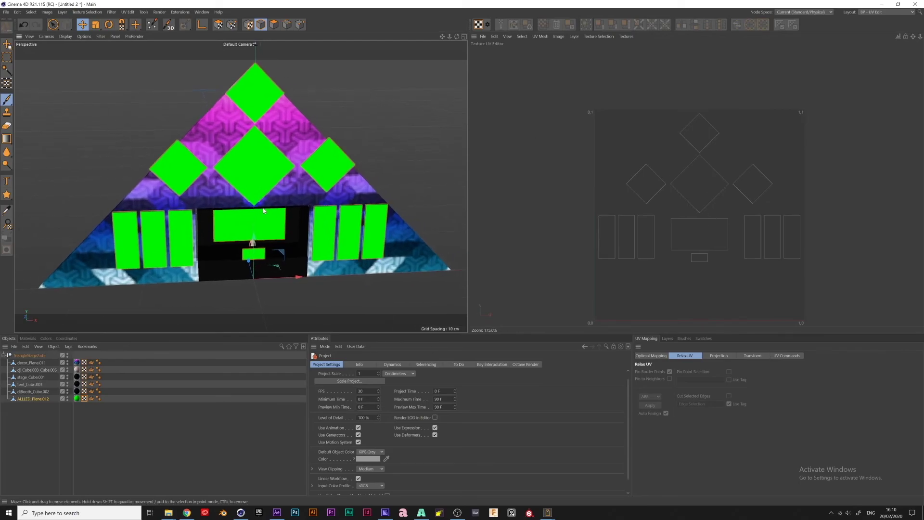
{"action": "left_click_drag", "start_coordinate": [263, 210], "coordinate": [256, 205], "text": "alt"}
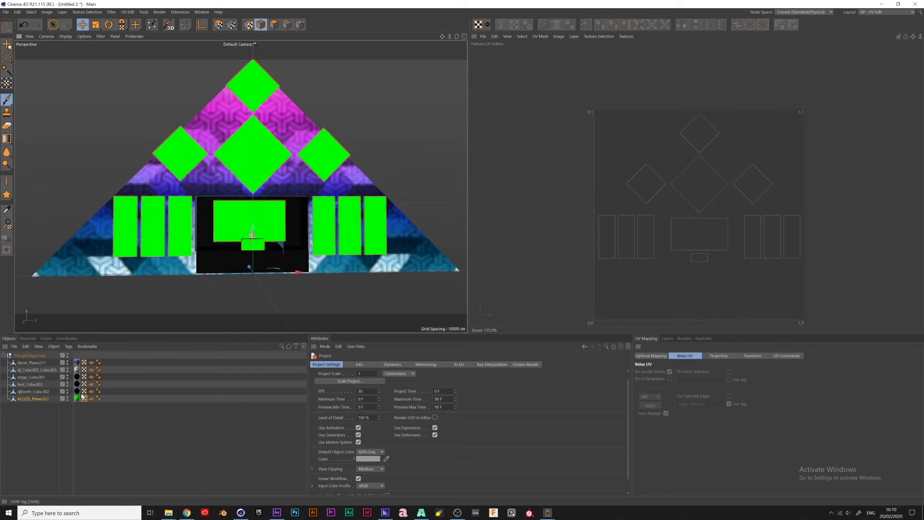
Delete the UVW tag from ALLLED_Plane.012 and return to the Startup (User) layout
{"action": "key", "text": "Delete"}
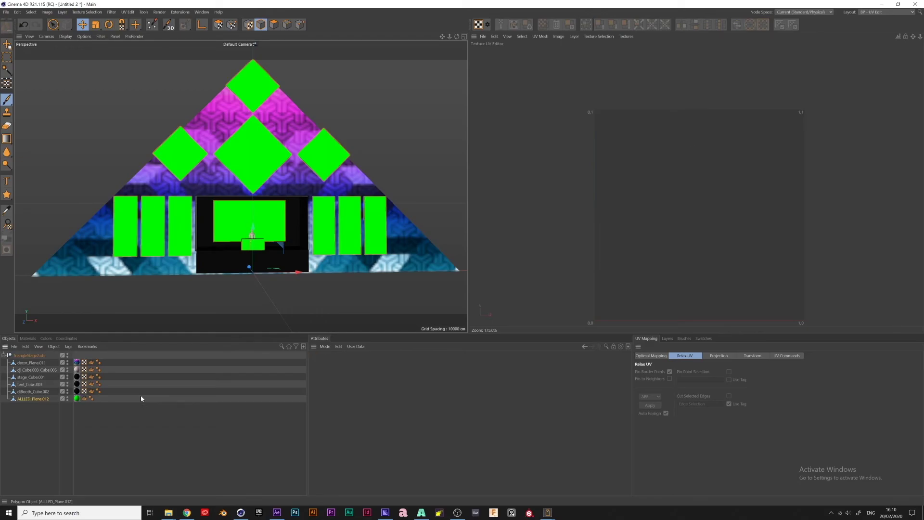
{"action": "left_click_drag", "start_coordinate": [287, 136], "coordinate": [302, 147], "text": "alt"}
{"action": "middle_click_drag", "start_coordinate": [302, 146], "coordinate": [301, 161], "text": "alt"}
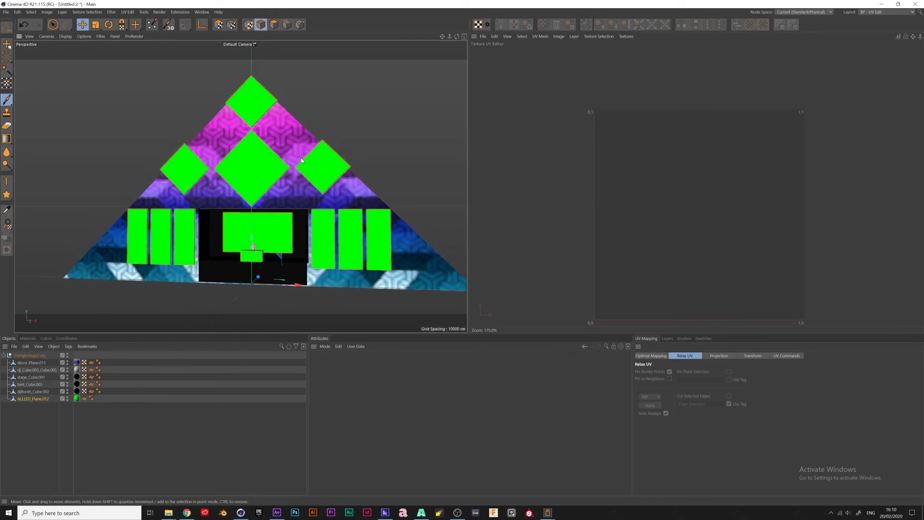
{"action": "left_click", "coordinate": [873, 12]}
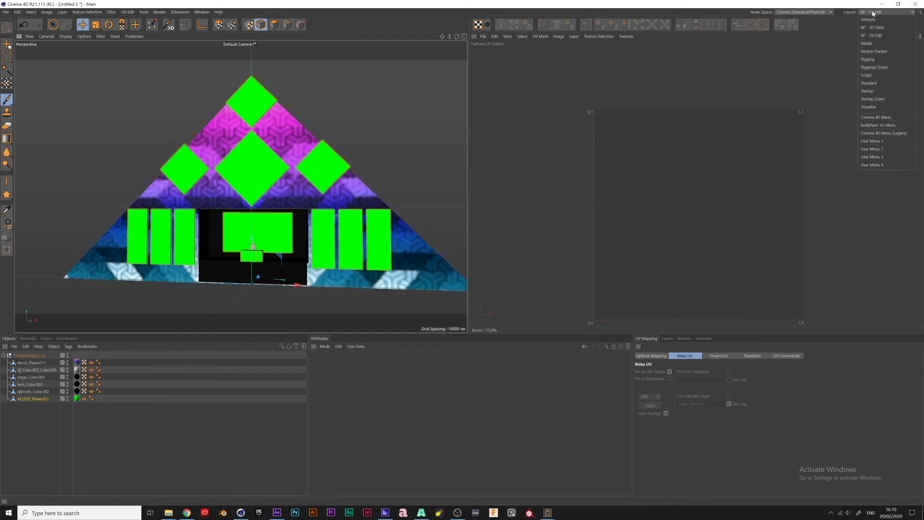
{"action": "left_click", "coordinate": [876, 104]}
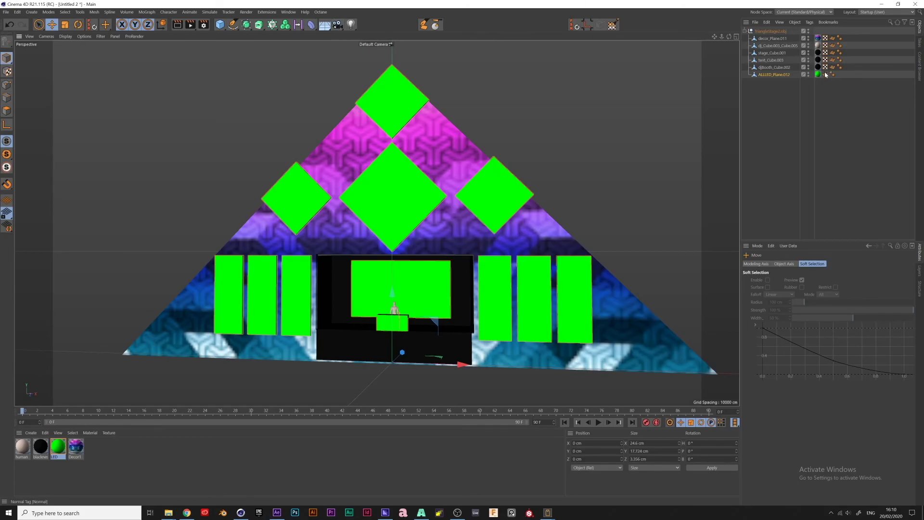
Check the UV map of the untagged LED object in the BP - UV Edit layout, ending back in the startup layout
{"action": "left_click", "coordinate": [871, 13]}
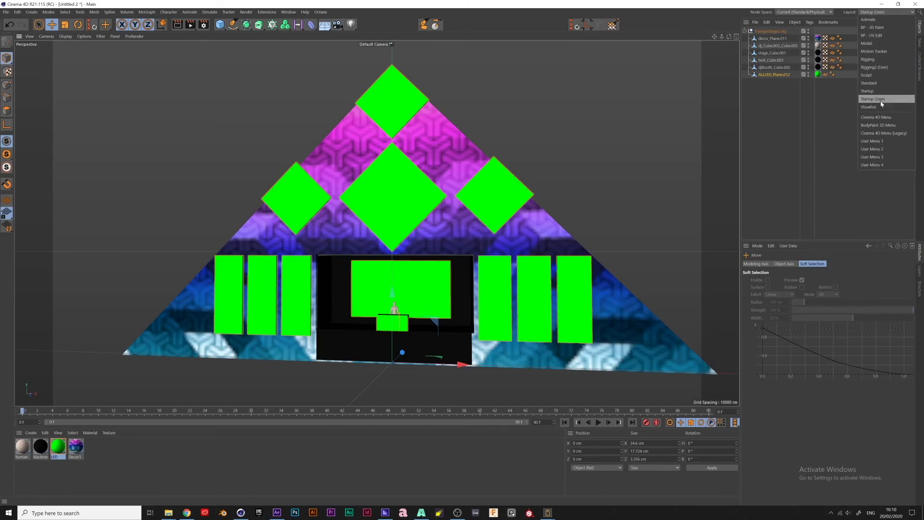
{"action": "left_click", "coordinate": [877, 36]}
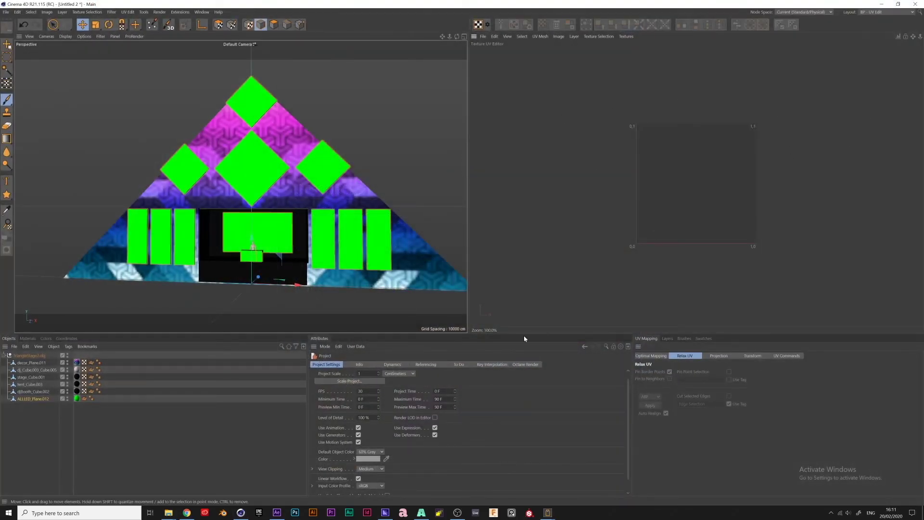
{"action": "left_click_drag", "start_coordinate": [361, 245], "coordinate": [274, 224], "text": "alt"}
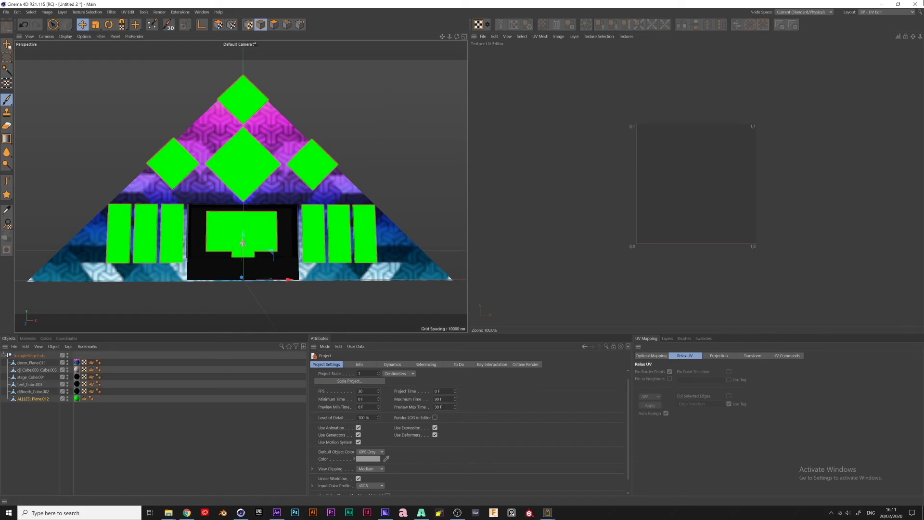
{"action": "left_click", "coordinate": [874, 14]}
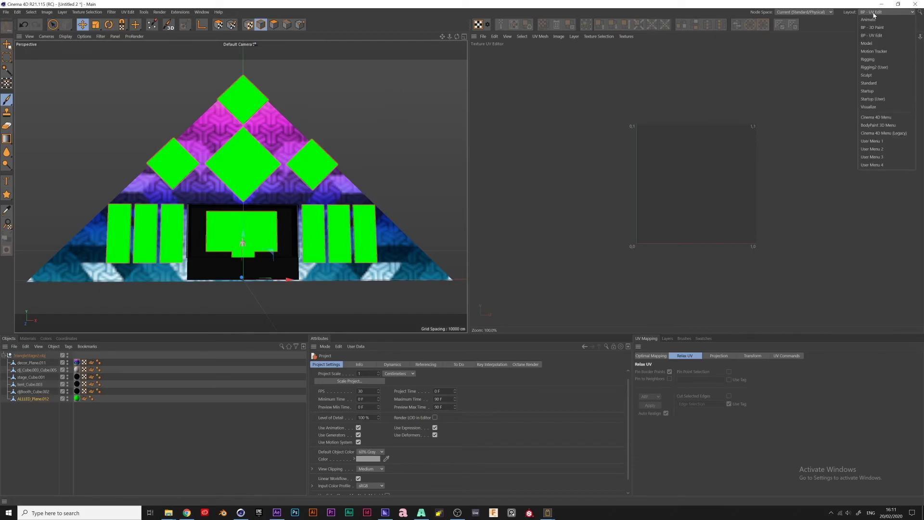
{"action": "left_click", "coordinate": [885, 95]}
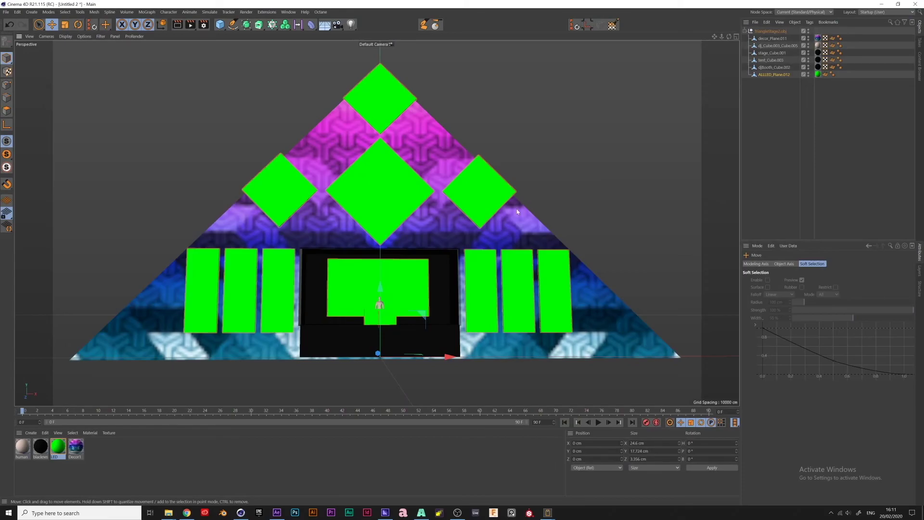
Select ALLLED_Plane.012 and examine the thickness and side faces of the diamond-shaped LED panels up close
{"action": "left_click", "coordinate": [774, 67]}
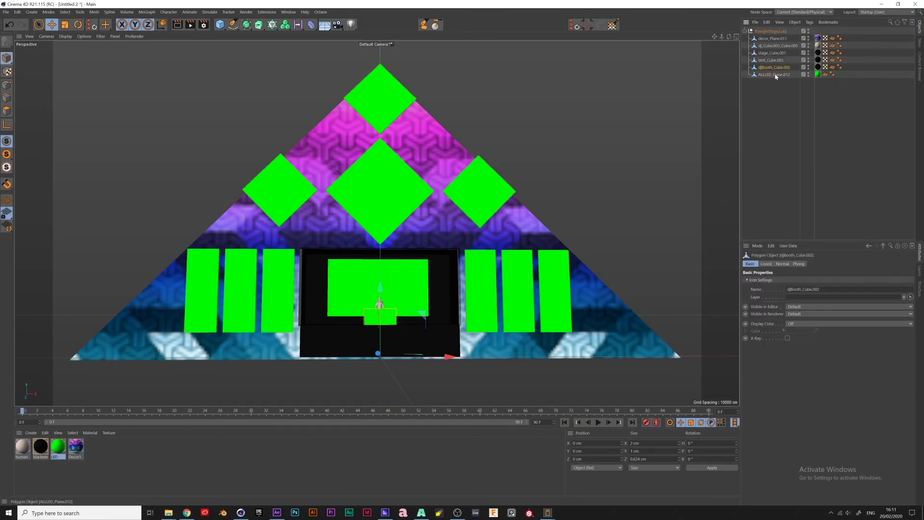
{"action": "left_click", "coordinate": [775, 75]}
{"action": "left_click_drag", "start_coordinate": [304, 248], "coordinate": [345, 285], "text": "alt"}
{"action": "scroll", "coordinate": [262, 186], "scroll_direction": "up", "scroll_amount": 4}
{"action": "scroll", "coordinate": [261, 185], "scroll_direction": "up", "scroll_amount": 2}
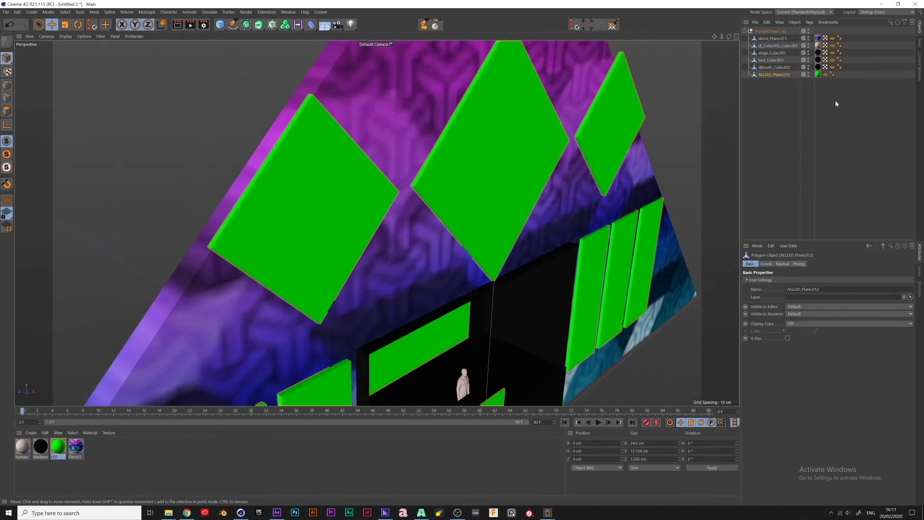
{"action": "left_click_drag", "start_coordinate": [510, 159], "coordinate": [327, 194], "text": "alt"}
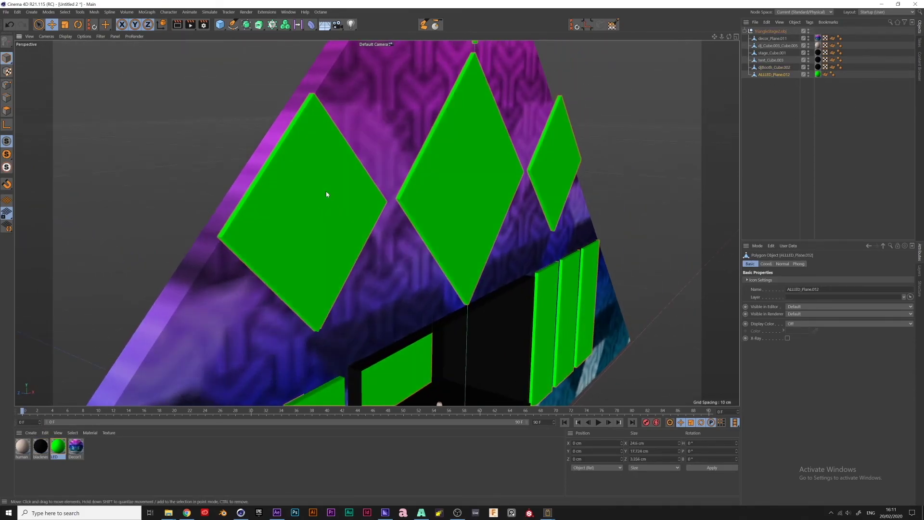
{"action": "scroll", "coordinate": [296, 91], "scroll_direction": "up", "scroll_amount": 2}
{"action": "scroll", "coordinate": [321, 127], "scroll_direction": "up", "scroll_amount": 3}
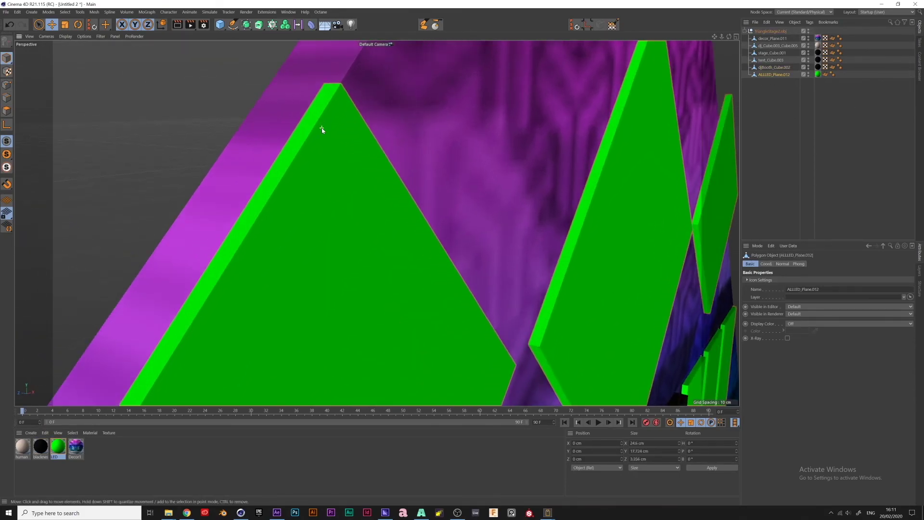
{"action": "left_click_drag", "start_coordinate": [339, 127], "coordinate": [353, 149], "text": "alt"}
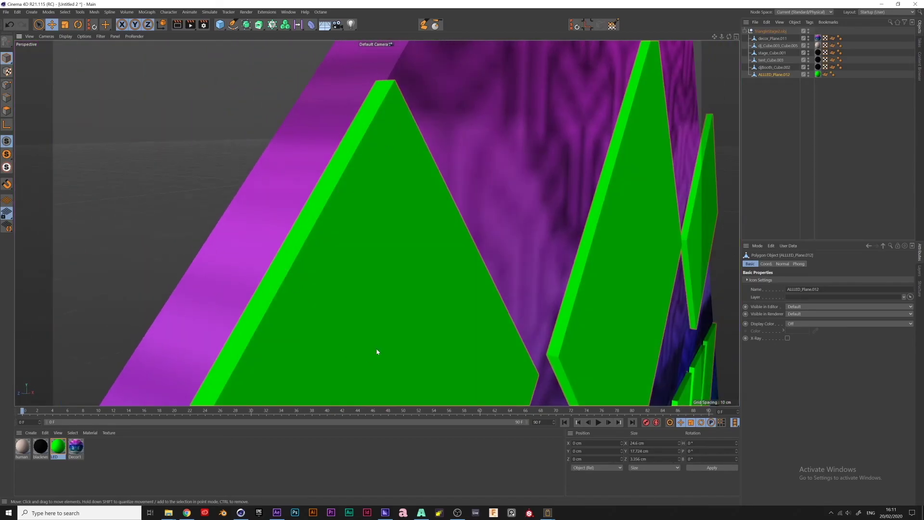
{"action": "left_click_drag", "start_coordinate": [345, 297], "coordinate": [367, 221], "text": "alt"}
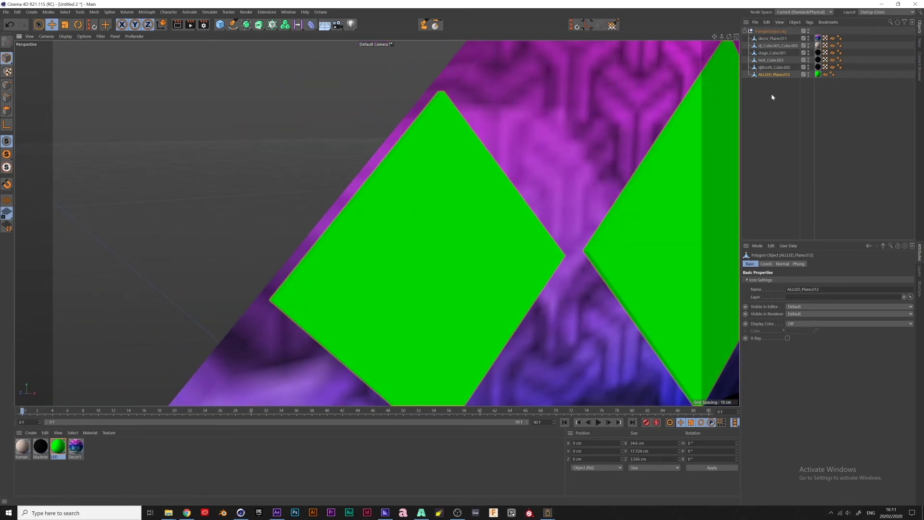
Select the front polygons of the four diamond-shaped LED panels with Live Selection in polygon mode
{"action": "left_click", "coordinate": [7, 110]}
{"action": "left_click", "coordinate": [39, 24]}
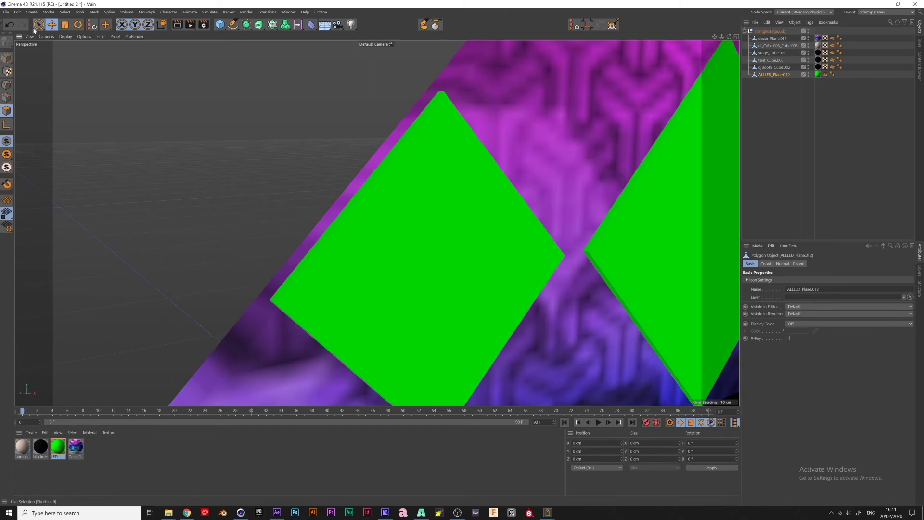
{"action": "left_click", "coordinate": [424, 188]}
{"action": "left_click", "coordinate": [432, 191]}
{"action": "left_click_drag", "start_coordinate": [697, 195], "coordinate": [588, 215], "text": "alt"}
{"action": "left_click", "coordinate": [588, 215], "text": "shift"}
{"action": "left_click", "coordinate": [617, 82], "text": "shift"}
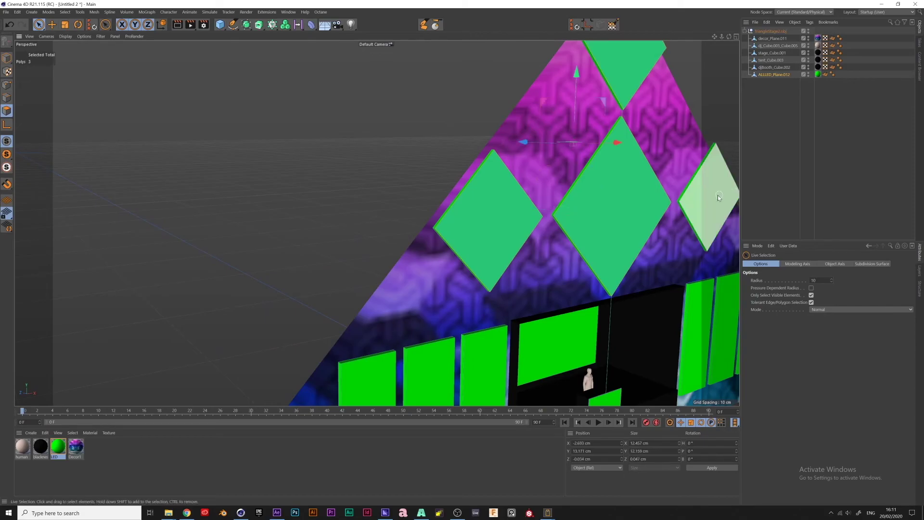
{"action": "left_click", "coordinate": [701, 193], "text": "shift"}
Add the front polygons of the six vertical LED panels, the central screen and the DJ booth screen to the selection
{"action": "left_click_drag", "start_coordinate": [600, 321], "coordinate": [305, 250], "text": "alt"}
{"action": "left_click", "coordinate": [305, 250], "text": "shift"}
{"action": "left_click", "coordinate": [268, 248], "text": "shift"}
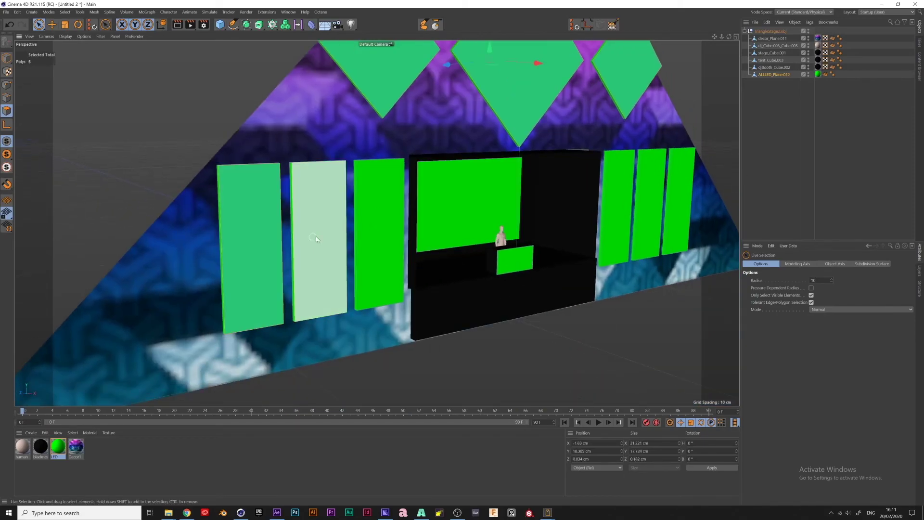
{"action": "left_click", "coordinate": [381, 235], "text": "shift"}
{"action": "left_click", "coordinate": [488, 208], "text": "shift"}
{"action": "left_click", "coordinate": [522, 262], "text": "shift"}
{"action": "left_click", "coordinate": [619, 213], "text": "shift"}
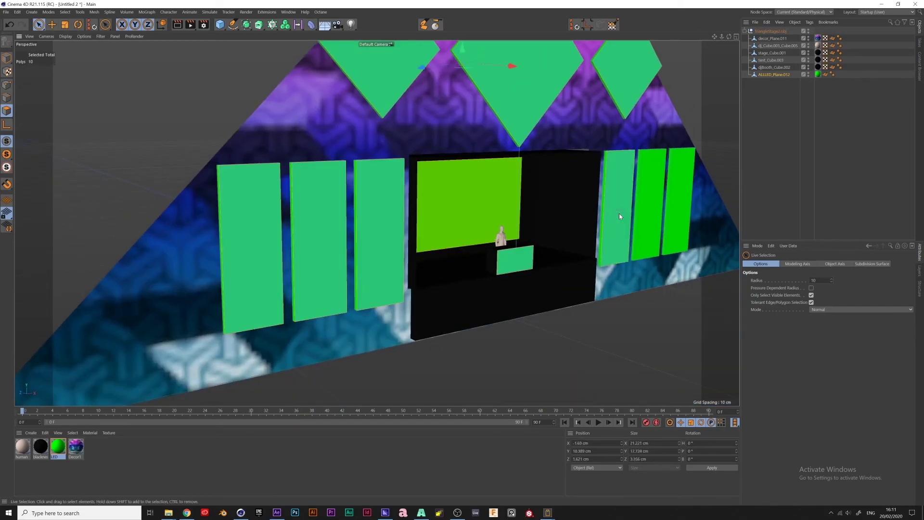
{"action": "left_click", "coordinate": [654, 204], "text": "shift"}
{"action": "left_click", "coordinate": [678, 197], "text": "shift"}
Split the selected LED front polygons off into a separate object
{"action": "left_click_drag", "start_coordinate": [589, 112], "coordinate": [521, 154], "text": "alt"}
{"action": "key", "text": "u"}
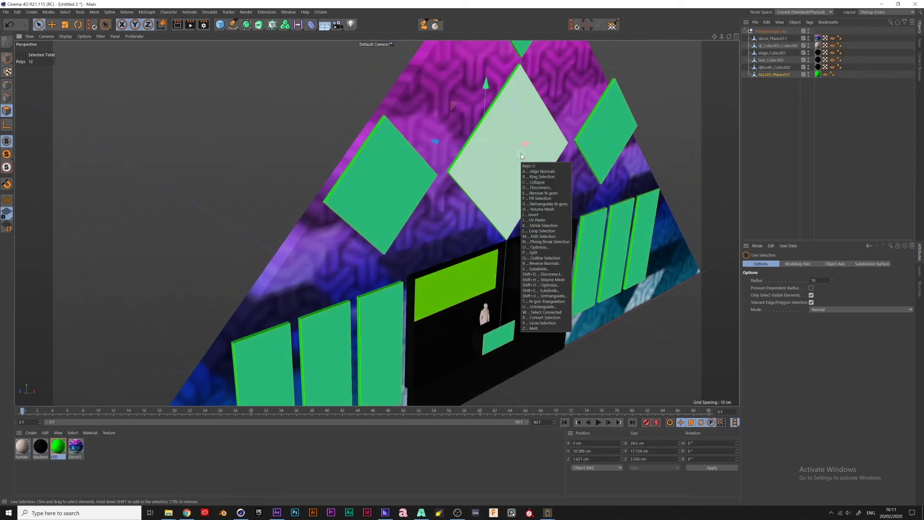
{"action": "key", "text": "p"}
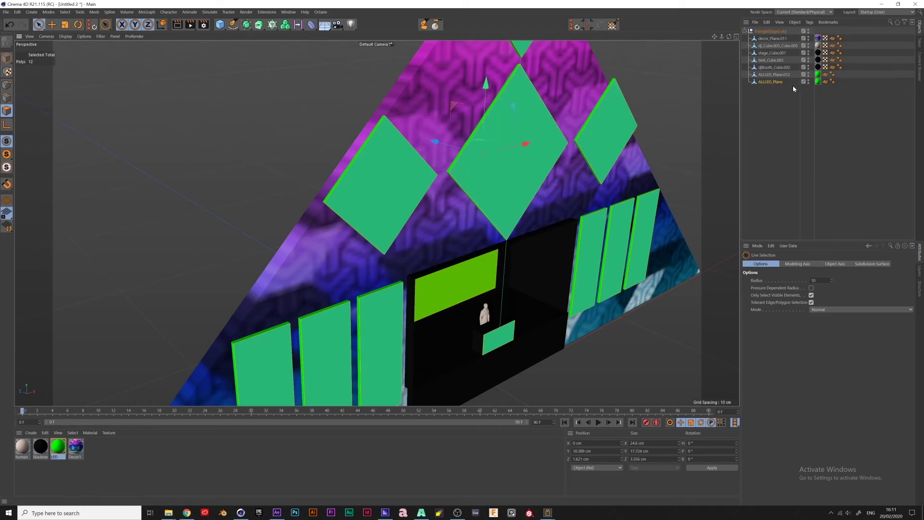
Delete the front polygons from the original ALLLED_Plane.012 so that only its panel sides remain
{"action": "left_click", "coordinate": [772, 76]}
{"action": "scroll", "coordinate": [392, 162], "scroll_direction": "up", "scroll_amount": 5}
{"action": "scroll", "coordinate": [560, 186], "scroll_direction": "down", "scroll_amount": 4}
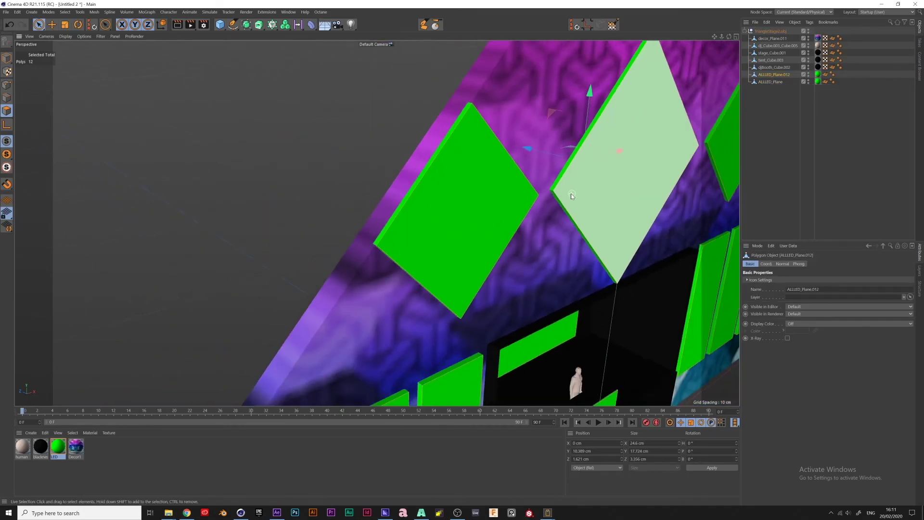
{"action": "middle_click_drag", "start_coordinate": [572, 194], "coordinate": [541, 231], "text": "alt"}
{"action": "left_click_drag", "start_coordinate": [541, 231], "coordinate": [521, 165], "text": "alt"}
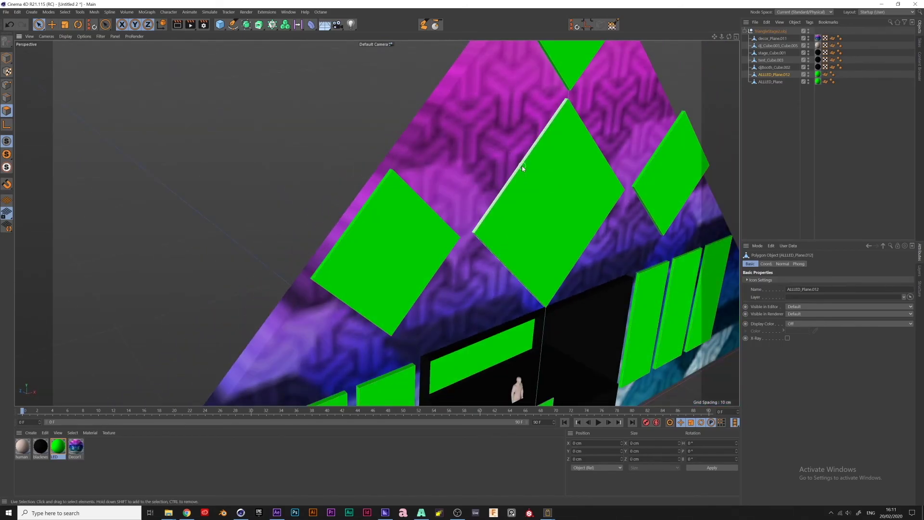
{"action": "left_click", "coordinate": [474, 206]}
{"action": "scroll", "coordinate": [474, 211], "scroll_direction": "up", "scroll_amount": 4}
{"action": "left_click_drag", "start_coordinate": [505, 209], "coordinate": [524, 193], "text": "alt"}
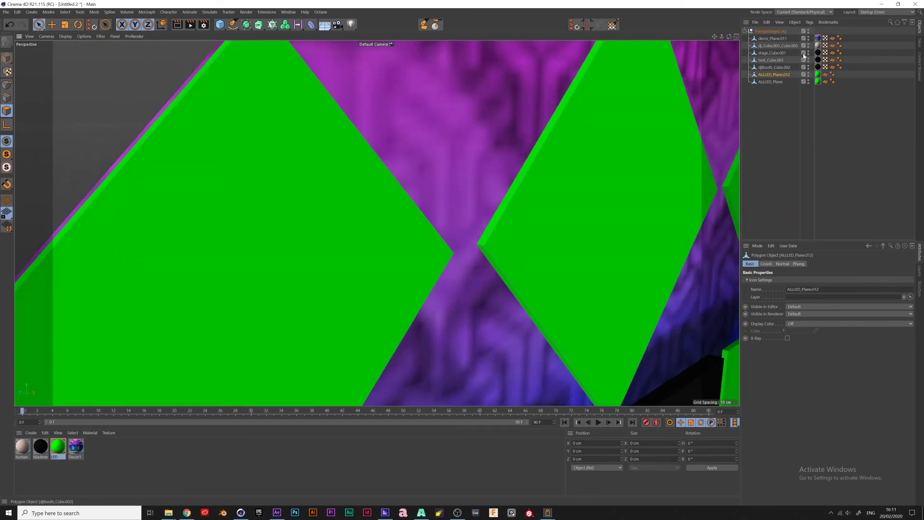
Replace the green material on ALLLED_Plane.012 with the black material to darken the panel sides
{"action": "left_click", "coordinate": [771, 81]}
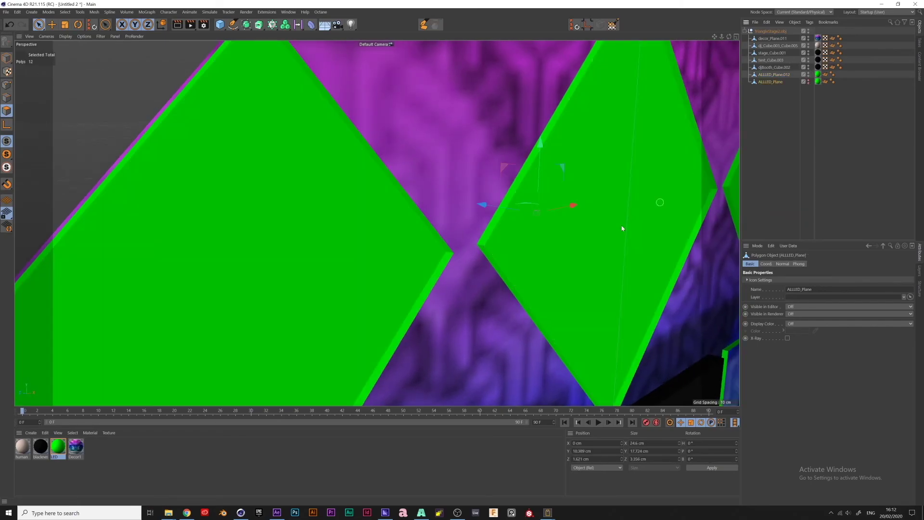
{"action": "left_click_drag", "start_coordinate": [622, 228], "coordinate": [524, 231], "text": "alt"}
{"action": "left_click", "coordinate": [40, 448]}
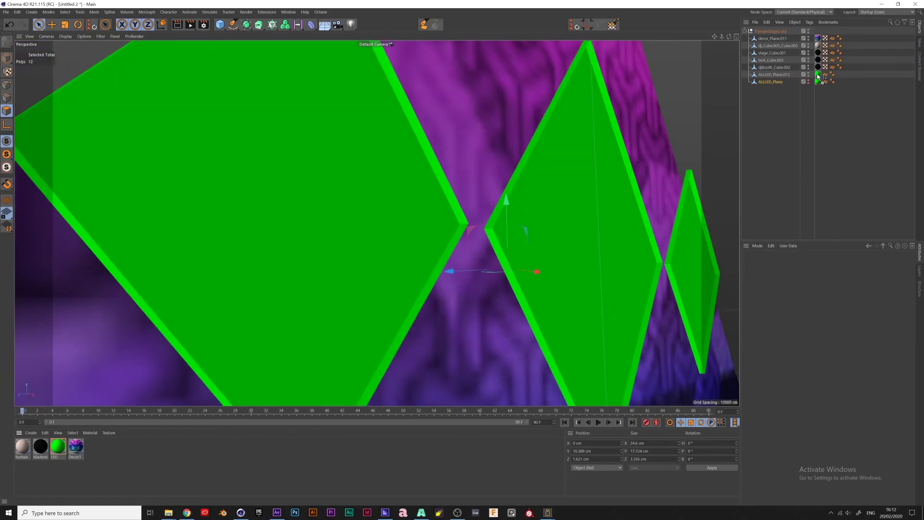
{"action": "left_click_drag", "start_coordinate": [818, 76], "coordinate": [818, 75]}
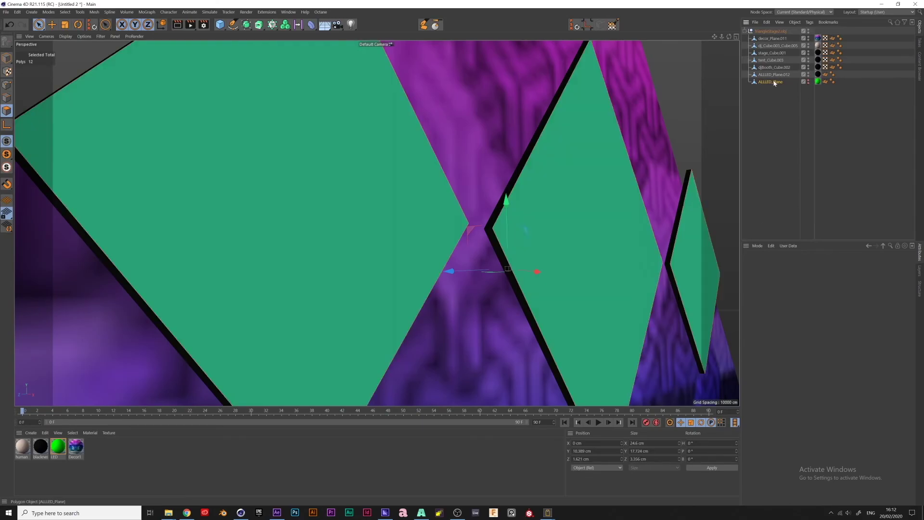
Select the split-off ALLLED_Plane and examine its front faces against the panel sides from the front and the side
{"action": "left_click", "coordinate": [774, 82]}
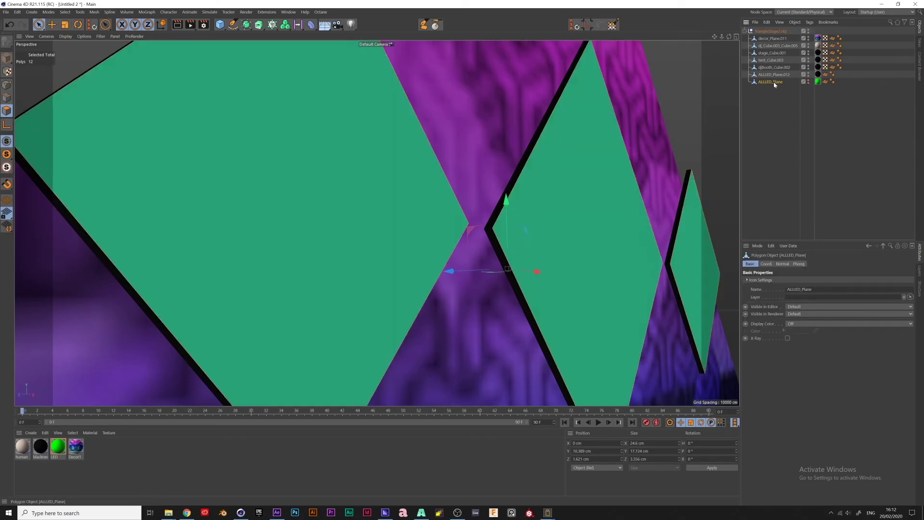
{"action": "scroll", "coordinate": [440, 195], "scroll_direction": "down", "scroll_amount": 5}
{"action": "left_click", "coordinate": [664, 196]}
{"action": "left_click_drag", "start_coordinate": [533, 233], "coordinate": [468, 256], "text": "alt"}
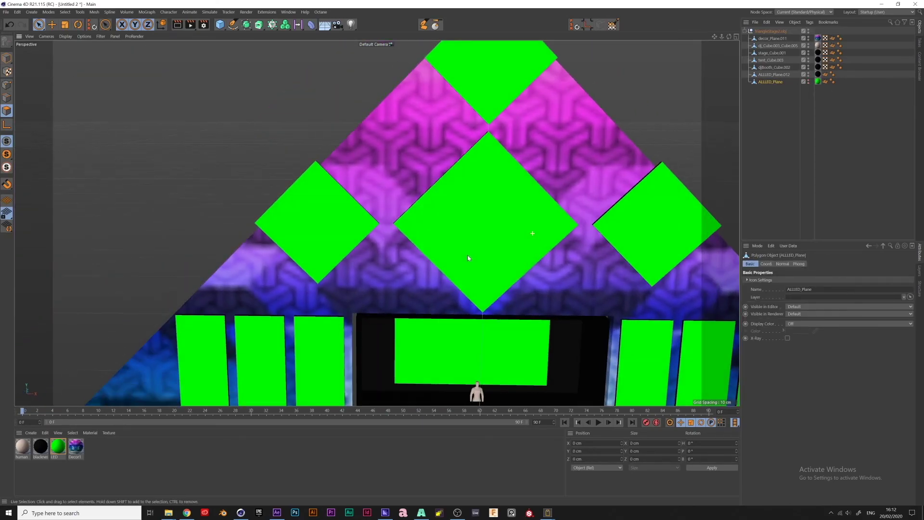
{"action": "scroll", "coordinate": [486, 239], "scroll_direction": "down", "scroll_amount": 6}
{"action": "middle_click_drag", "start_coordinate": [485, 238], "coordinate": [466, 213], "text": "alt"}
{"action": "left_click_drag", "start_coordinate": [467, 213], "coordinate": [553, 204], "text": "alt"}
{"action": "scroll", "coordinate": [454, 163], "scroll_direction": "up", "scroll_amount": 5}
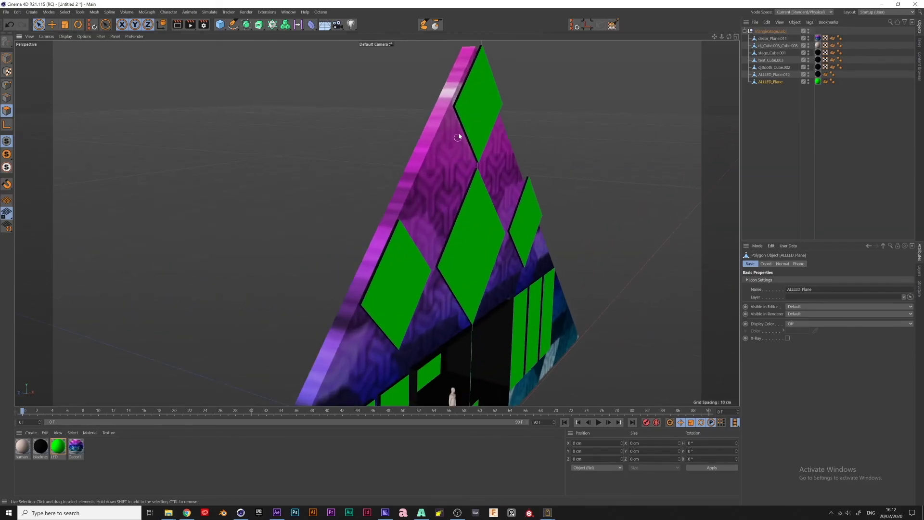
{"action": "left_click_drag", "start_coordinate": [484, 260], "coordinate": [418, 264], "text": "alt"}
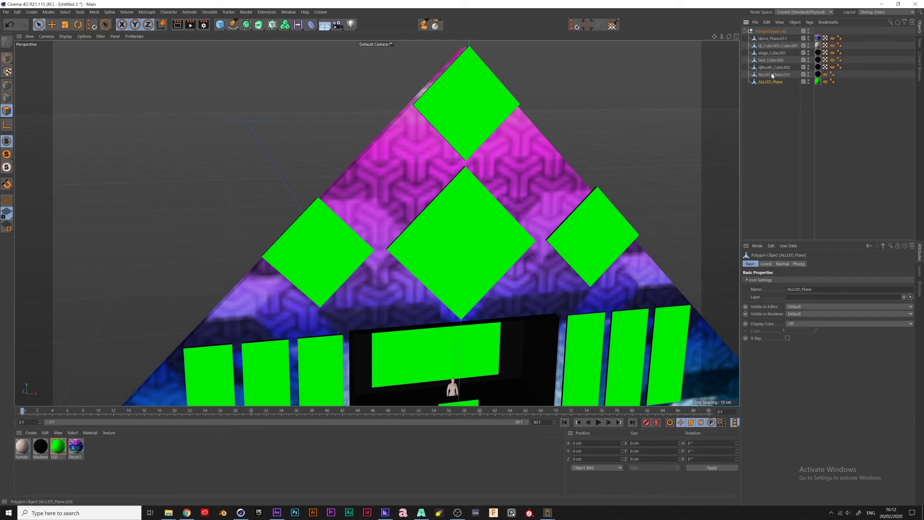
{"action": "mouse_move", "coordinate": [444, 132]}
{"action": "left_mouse_down", "text": "alt"}
{"action": "mouse_move", "coordinate": [500, 139]}
{"action": "mouse_move", "coordinate": [441, 129]}
{"action": "left_mouse_up", "text": "alt"}
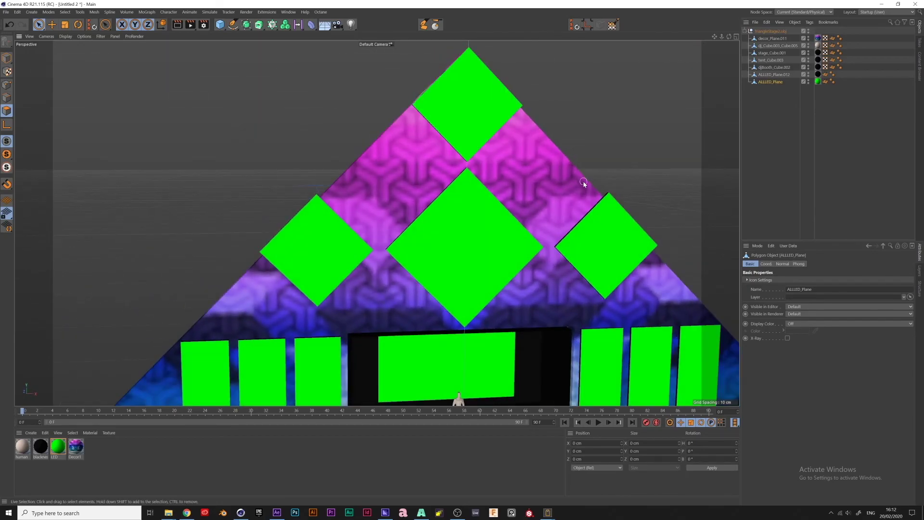
{"action": "scroll", "coordinate": [583, 182], "scroll_direction": "down", "scroll_amount": 3}
{"action": "left_click", "coordinate": [769, 75]}
{"action": "left_click", "coordinate": [770, 82]}
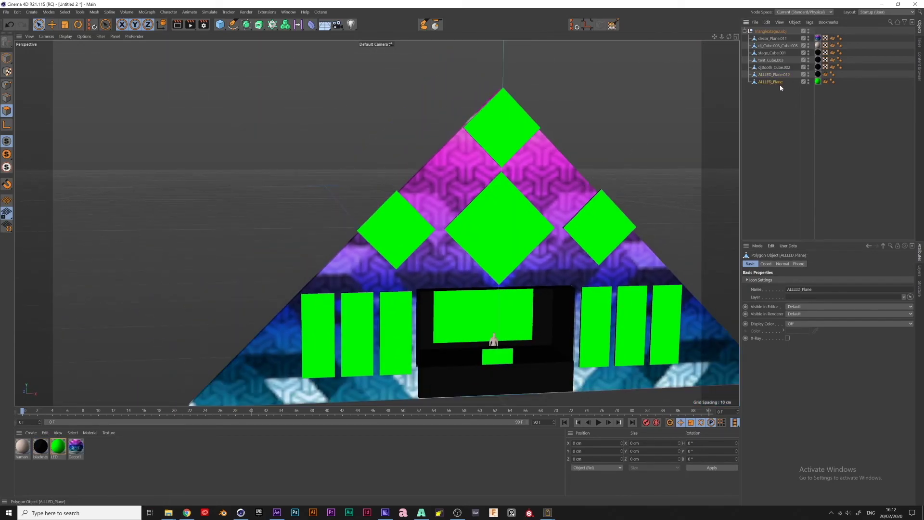
{"action": "middle_click_drag", "start_coordinate": [543, 265], "coordinate": [492, 235], "text": "alt"}
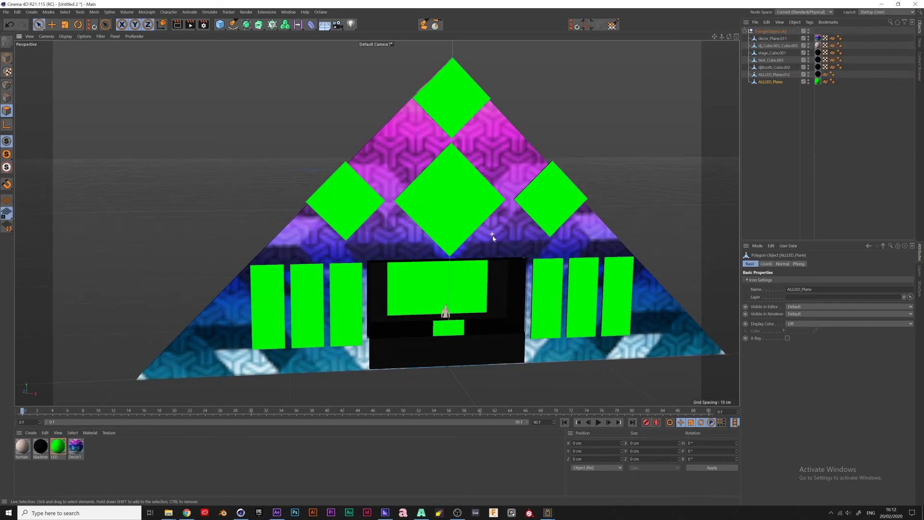
Add a camera and make it a child of the split-off ALLLED_Plane object
{"action": "left_click", "coordinate": [339, 27]}
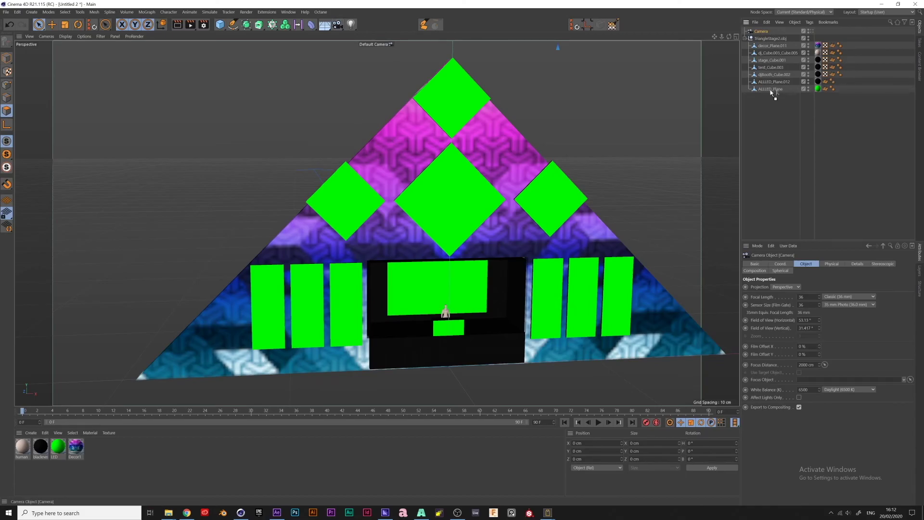
{"action": "left_click_drag", "start_coordinate": [771, 92], "coordinate": [770, 93]}
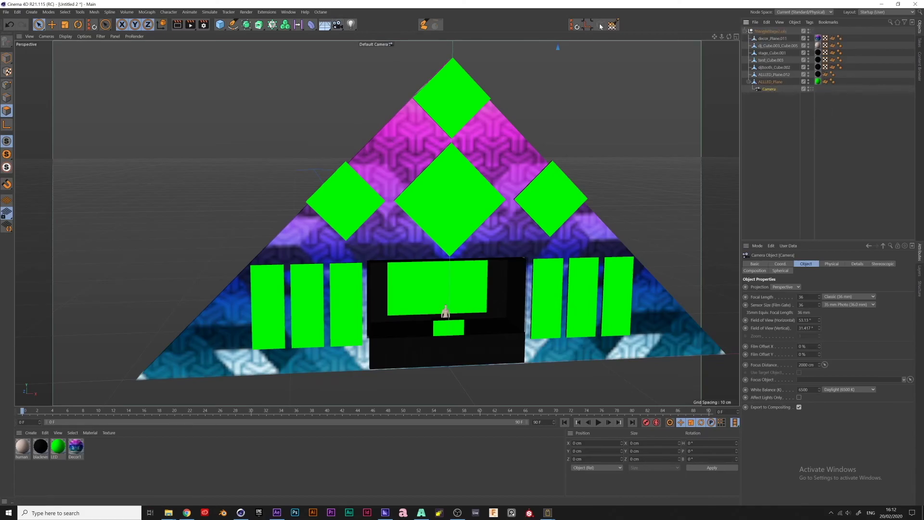
{"action": "left_click", "coordinate": [574, 26]}
Look up the Reset PSR command by filtering the command list for "psr"
{"action": "left_click", "coordinate": [288, 12]}
{"action": "mouse_move", "coordinate": [292, 25]}
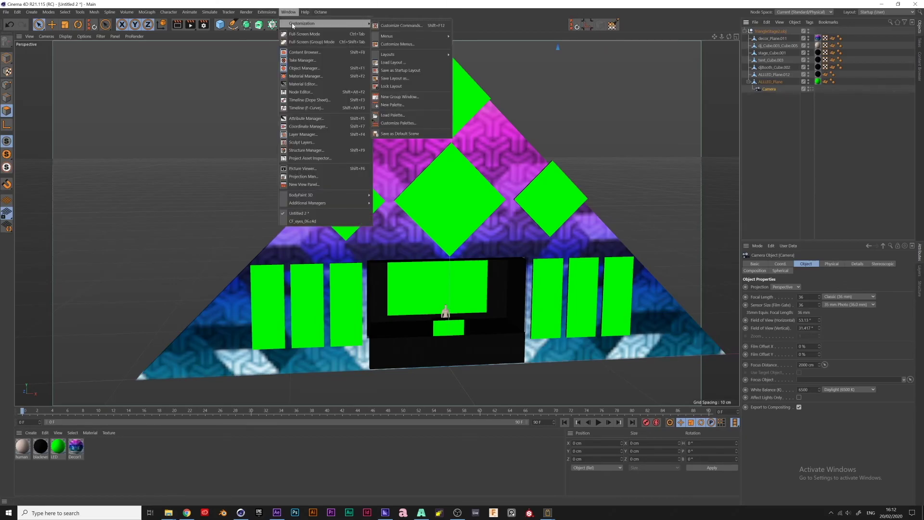
{"action": "left_click", "coordinate": [422, 26]}
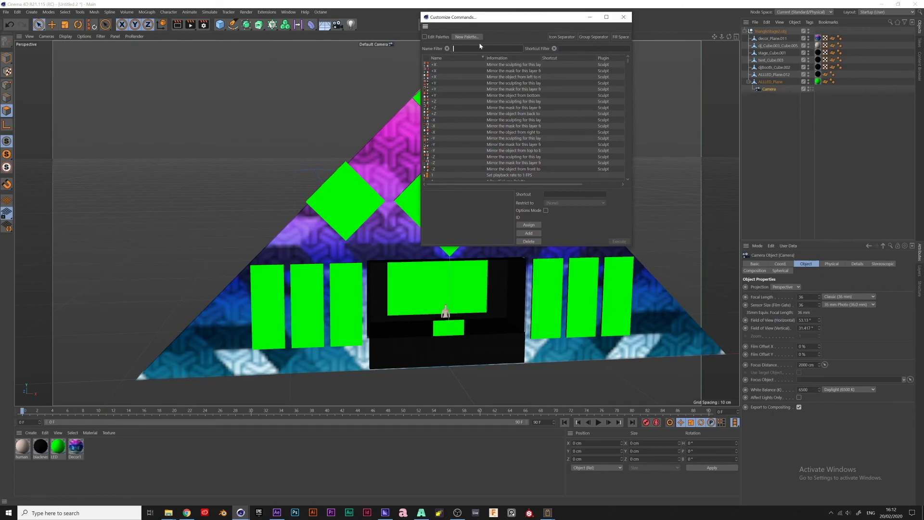
{"action": "type", "text": "psr"}
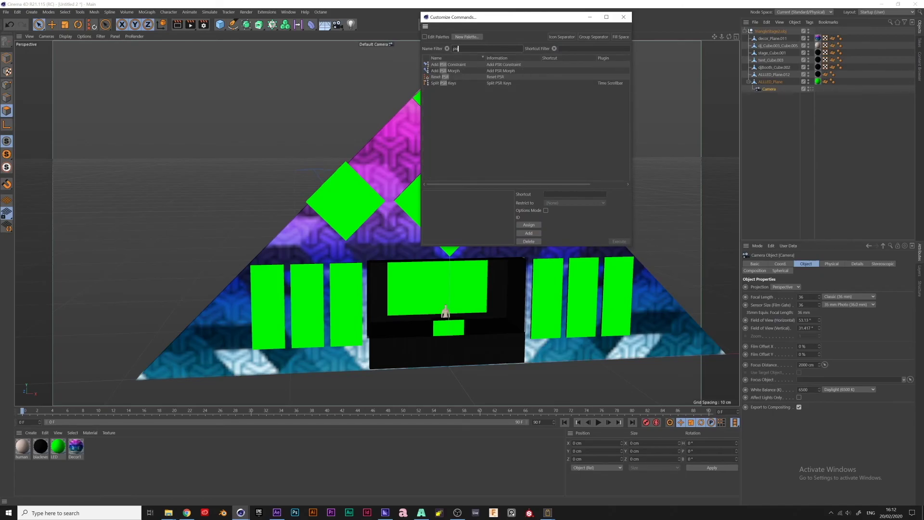
{"action": "key", "text": "BackSpace"}
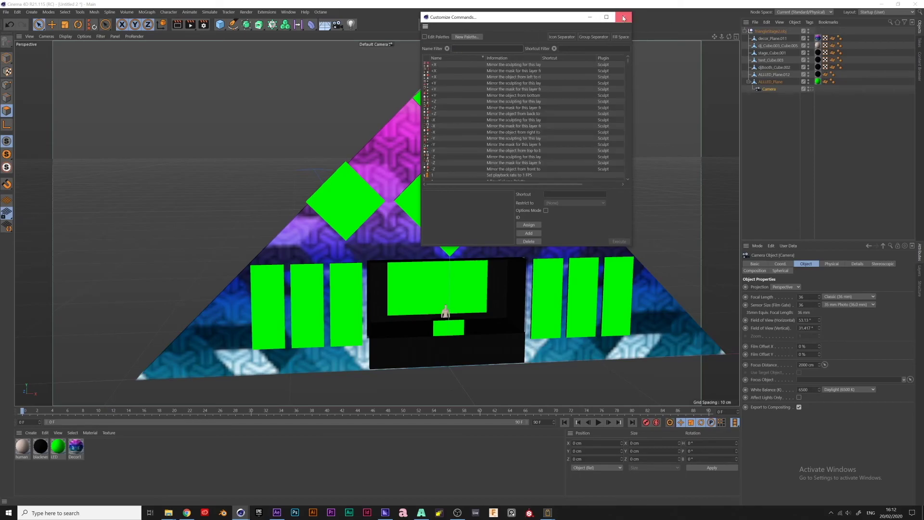
{"action": "left_click", "coordinate": [623, 17]}
Apply Reset PSR to the nested camera to align it with ALLLED_Plane
{"action": "middle_click_drag", "start_coordinate": [569, 209], "coordinate": [567, 207], "text": "alt"}
{"action": "left_click_drag", "start_coordinate": [567, 207], "coordinate": [427, 239], "text": "alt"}
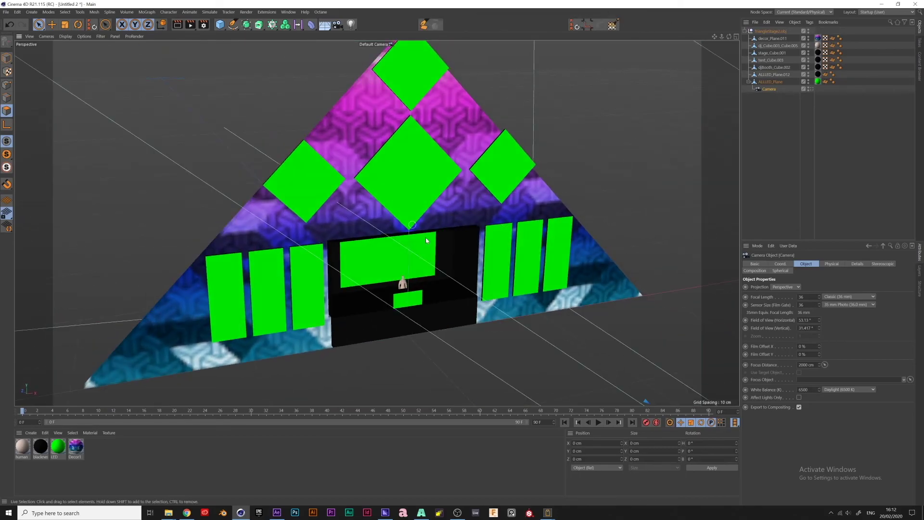
{"action": "left_click", "coordinate": [770, 82]}
{"action": "left_click", "coordinate": [770, 89]}
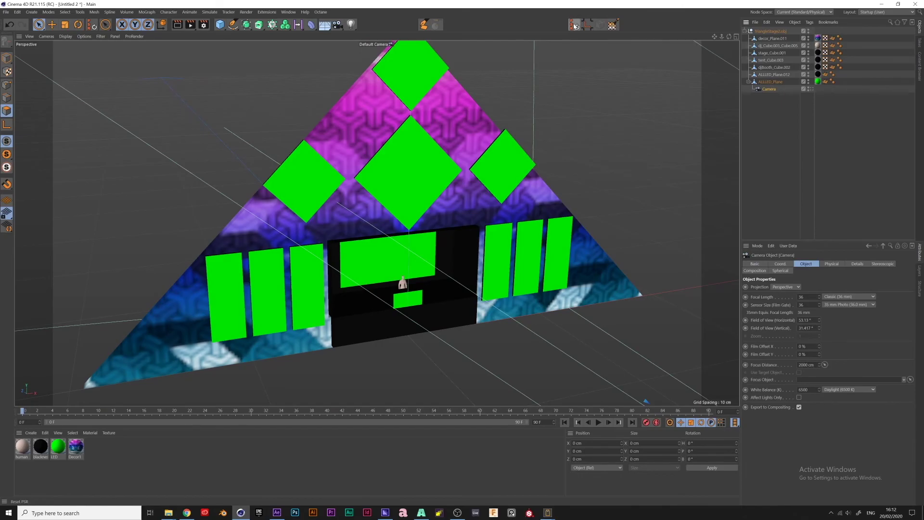
{"action": "scroll", "coordinate": [410, 226], "scroll_direction": "down", "scroll_amount": 3}
{"action": "middle_click_drag", "start_coordinate": [410, 226], "coordinate": [385, 180], "text": "alt"}
{"action": "left_click_drag", "start_coordinate": [385, 180], "coordinate": [782, 128], "text": "alt"}
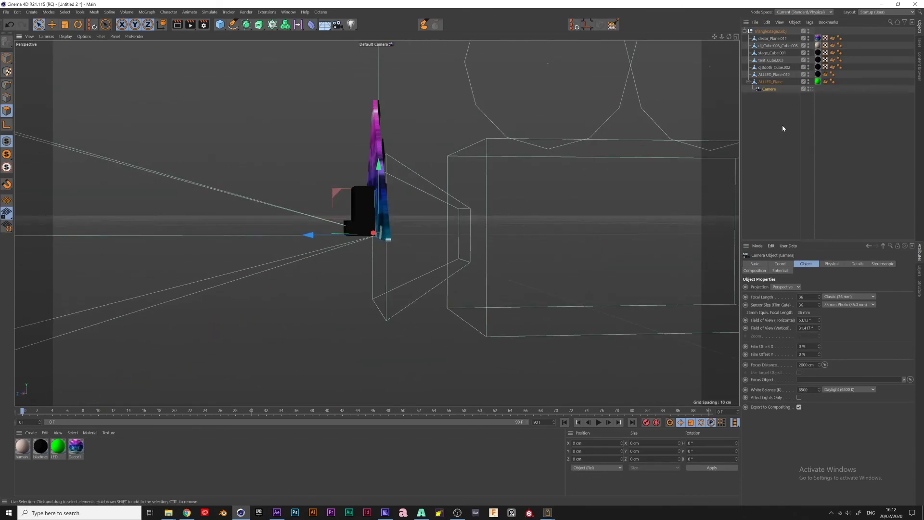
{"action": "left_click_drag", "start_coordinate": [456, 256], "coordinate": [422, 273], "text": "alt"}
{"action": "middle_click_drag", "start_coordinate": [423, 273], "coordinate": [379, 279], "text": "alt"}
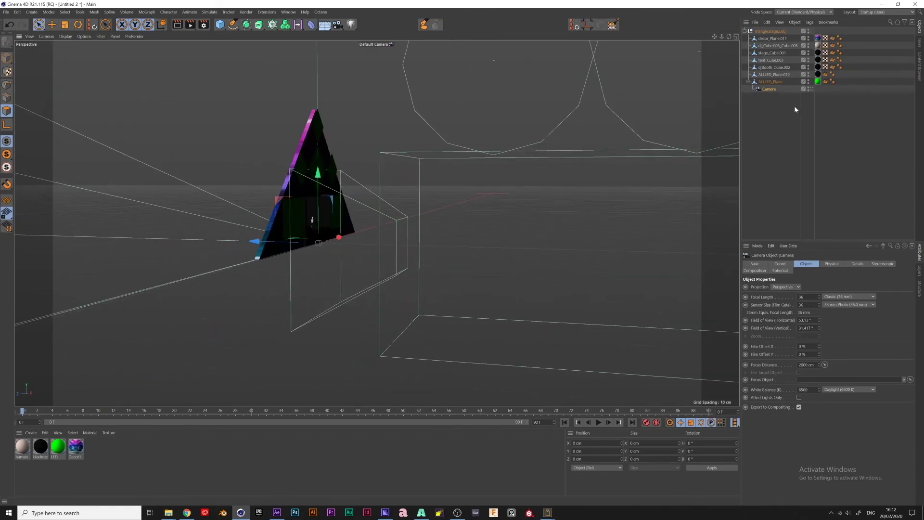
Check the position and rotation values of the nested camera in its coordinates
{"action": "left_click", "coordinate": [770, 82]}
{"action": "left_click", "coordinate": [771, 90]}
{"action": "left_click", "coordinate": [782, 264]}
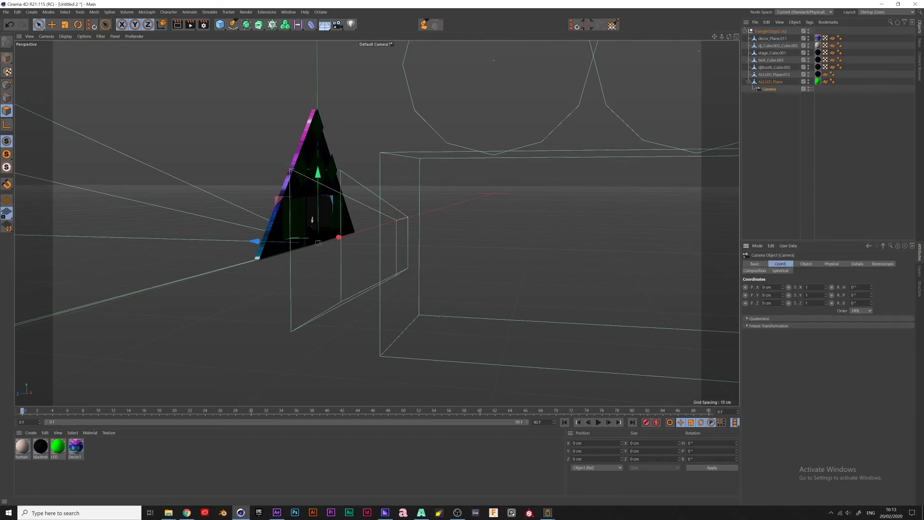
{"action": "key", "text": "Tab"}
{"action": "left_click", "coordinate": [796, 355]}
{"action": "left_click", "coordinate": [770, 82]}
{"action": "left_click", "coordinate": [770, 89]}
Move the camera in front of the stage to about -57.9 cm on Z and look through it
{"action": "scroll", "coordinate": [354, 177], "scroll_direction": "down", "scroll_amount": 4}
{"action": "left_click_drag", "start_coordinate": [427, 178], "coordinate": [302, 217], "text": "alt"}
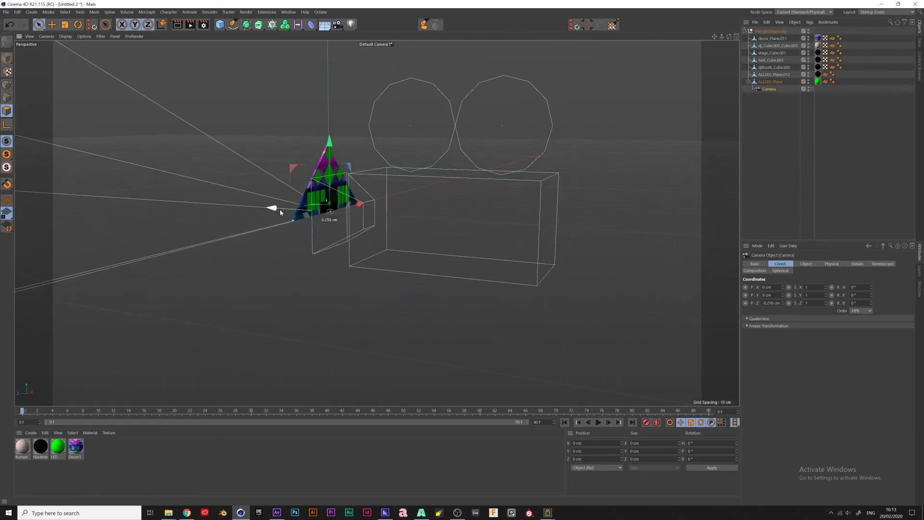
{"action": "left_click_drag", "start_coordinate": [275, 209], "coordinate": [471, 212]}
{"action": "left_click", "coordinate": [810, 89]}
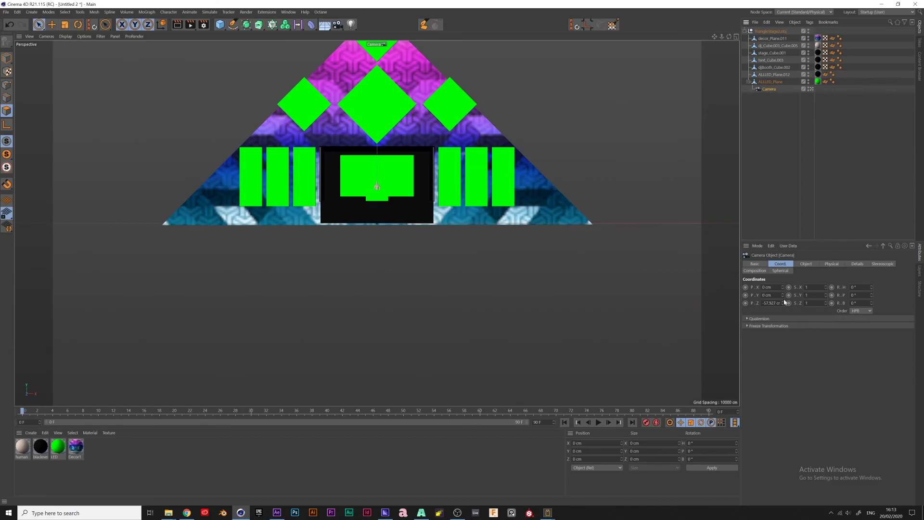
Frame the whole triangle stage by setting the camera's position to 10 cm on Y and about -36.9 cm on Z
{"action": "left_click_drag", "start_coordinate": [783, 295], "coordinate": [784, 301]}
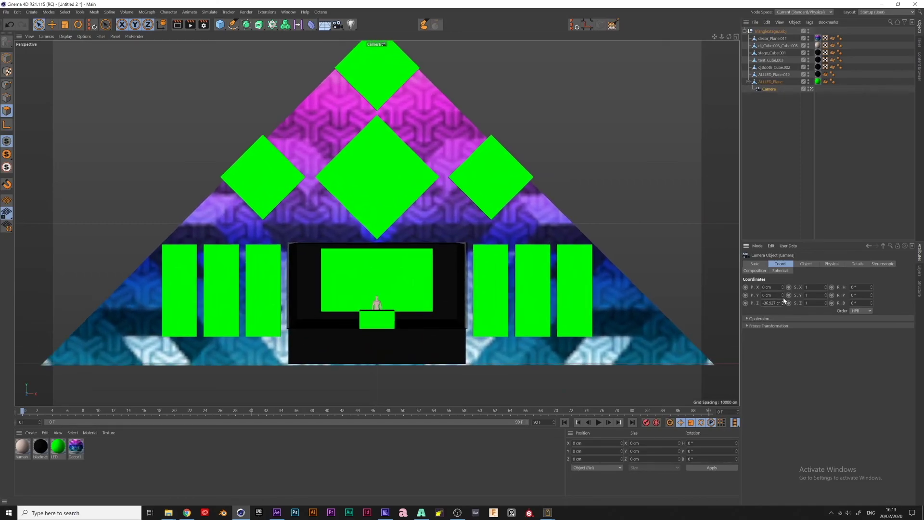
{"action": "left_click", "coordinate": [783, 294]}
{"action": "left_click", "coordinate": [783, 294]}
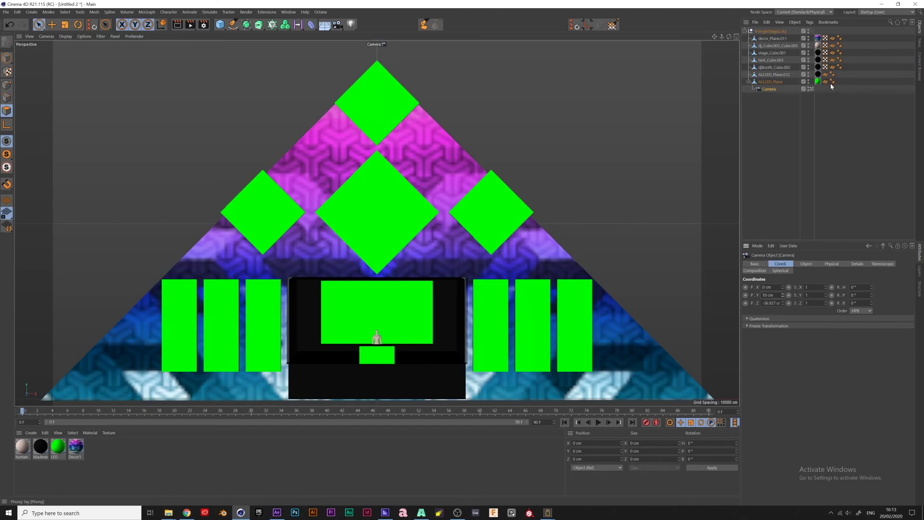
Set the projection of the LED material tag on ALLLED_Plane to Camera Mapping
{"action": "left_click", "coordinate": [770, 81]}
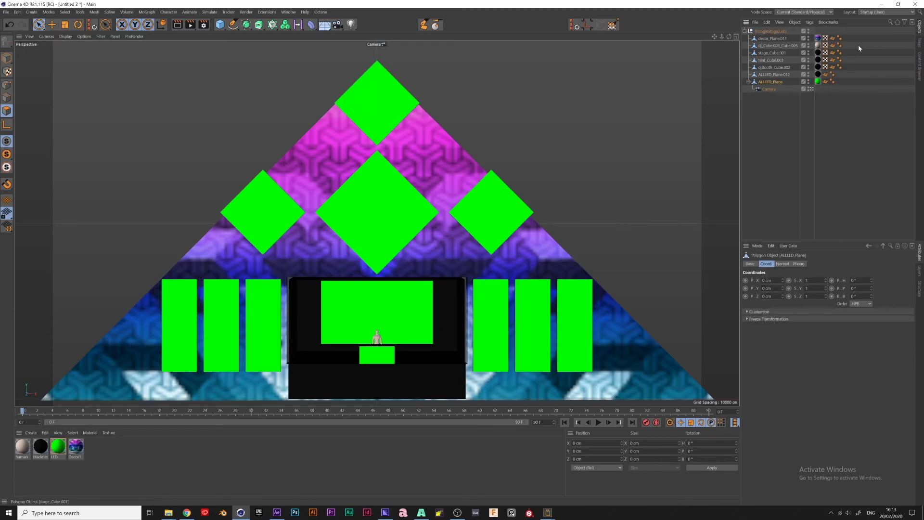
{"action": "left_click", "coordinate": [874, 12]}
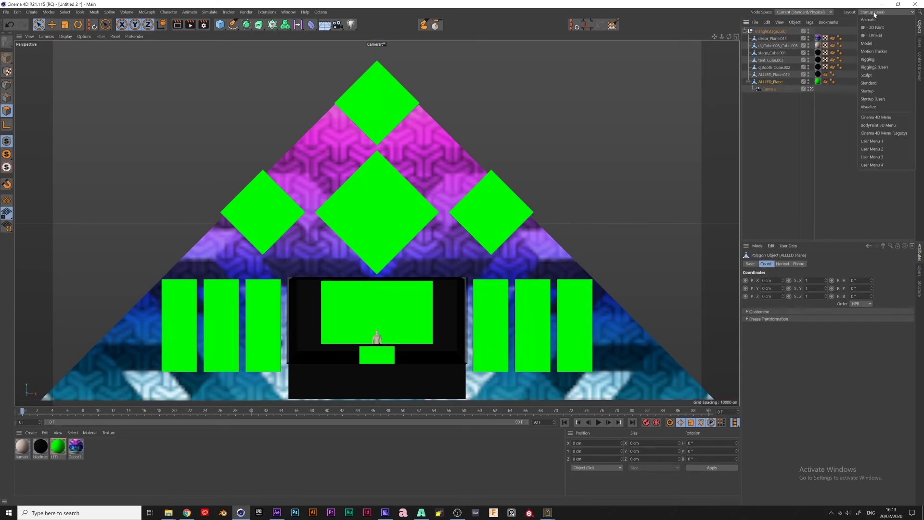
{"action": "left_click", "coordinate": [767, 83]}
{"action": "left_click", "coordinate": [818, 81]}
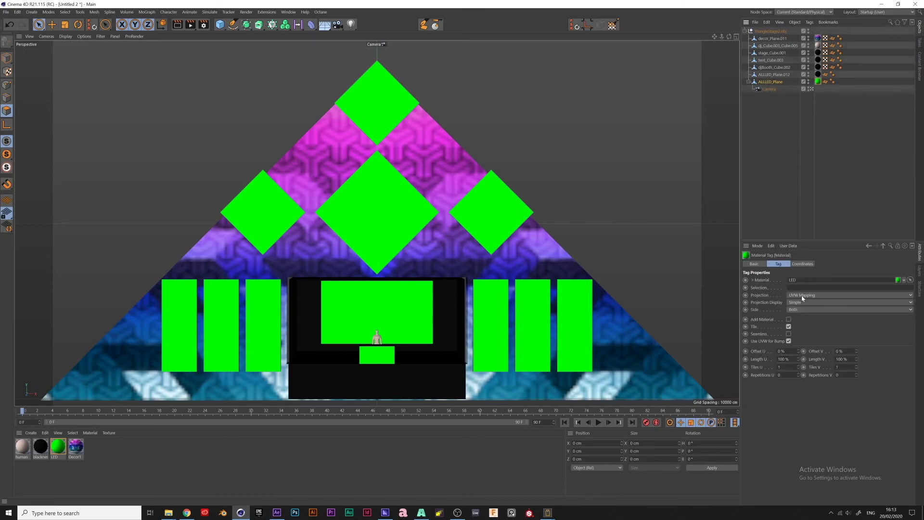
{"action": "left_click", "coordinate": [801, 295]}
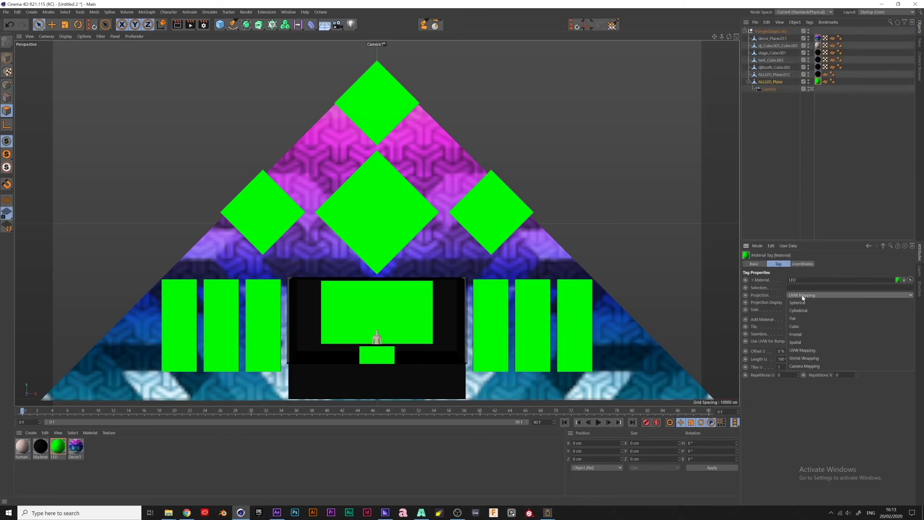
{"action": "left_click", "coordinate": [804, 367]}
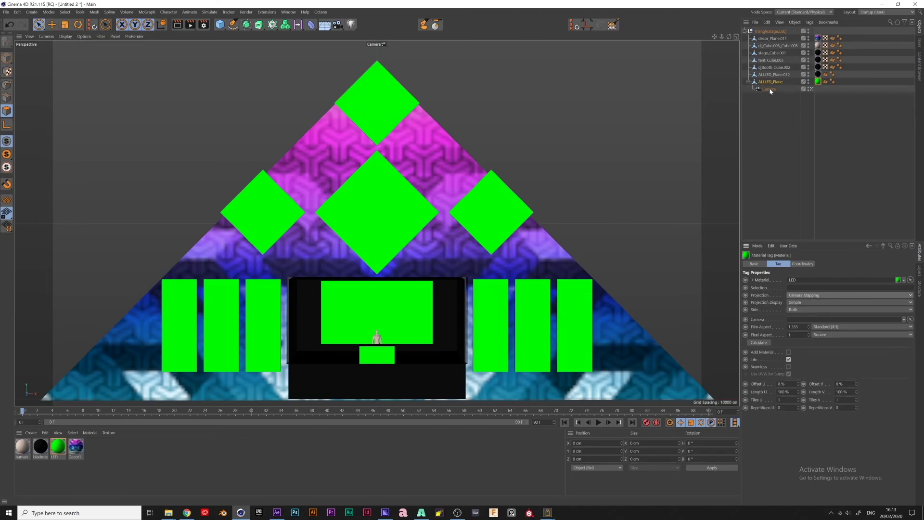
Assign the nested camera to the tag's camera mapping and set the film aspect to 1, Square (1:1)
{"action": "left_click_drag", "start_coordinate": [769, 90], "coordinate": [766, 329]}
{"action": "type", "text": "1"}
{"action": "key", "text": "Return"}
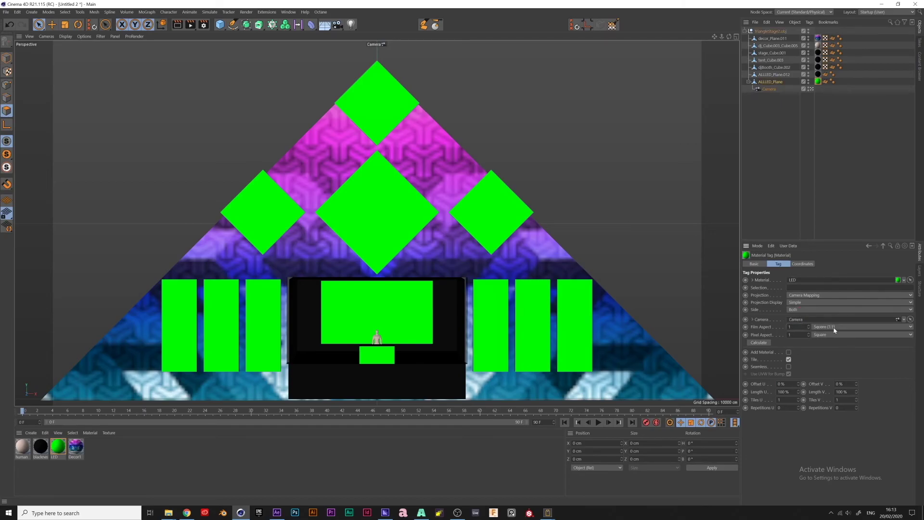
{"action": "left_click", "coordinate": [833, 328]}
{"action": "left_click", "coordinate": [796, 361]}
Switch to the BP - UV Edit layout and generate UVW coordinates from ALLLED_Plane's LED material tag, excluding sub-objects
{"action": "left_click", "coordinate": [890, 11]}
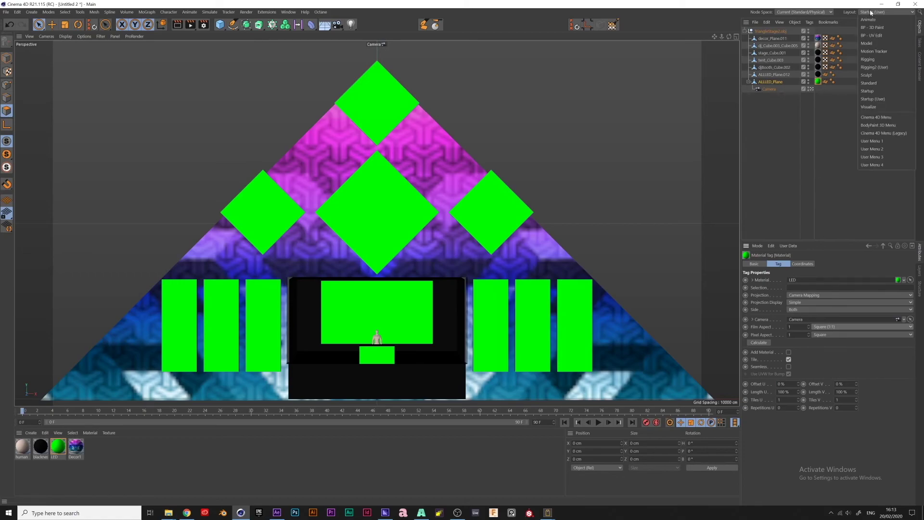
{"action": "left_click", "coordinate": [877, 40]}
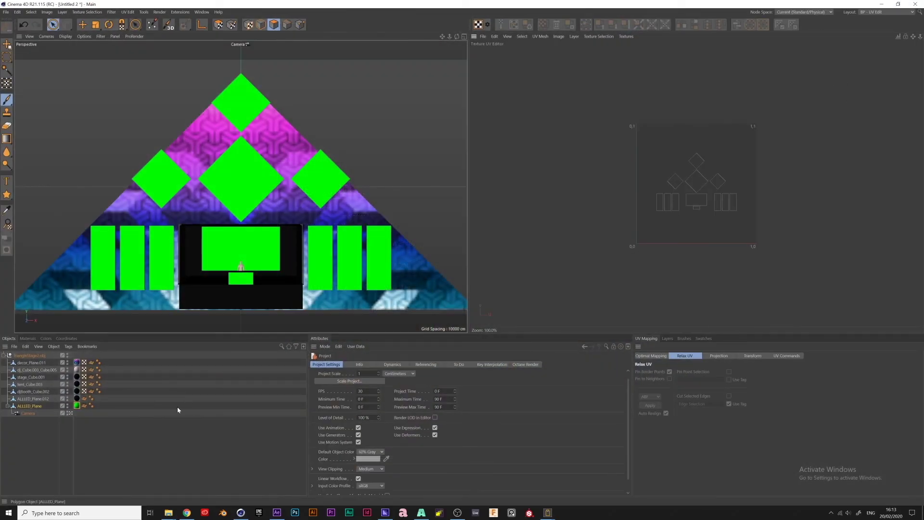
{"action": "right_click", "coordinate": [77, 405]}
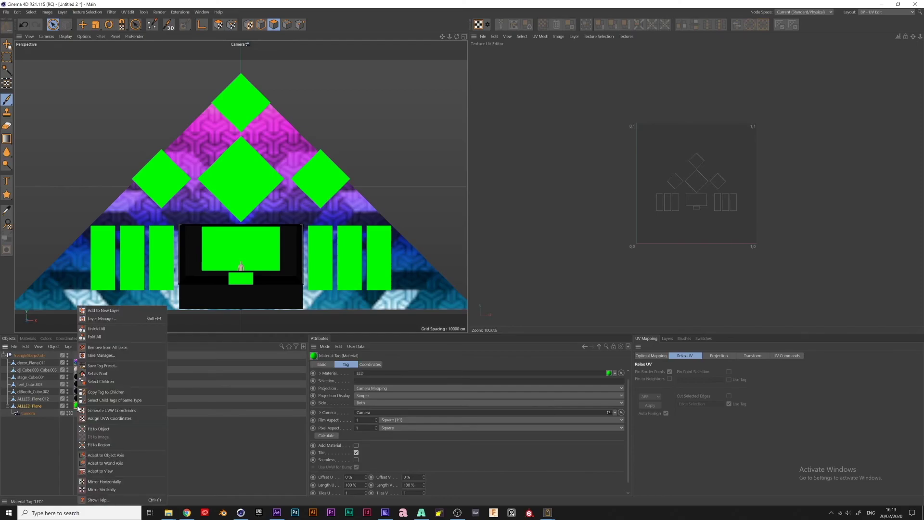
{"action": "left_click", "coordinate": [110, 412]}
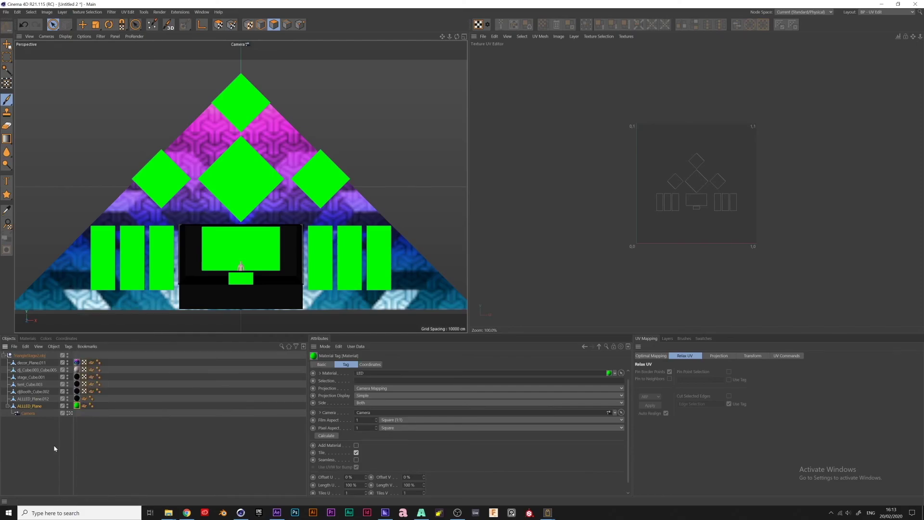
{"action": "right_click", "coordinate": [77, 407]}
{"action": "left_click", "coordinate": [100, 410]}
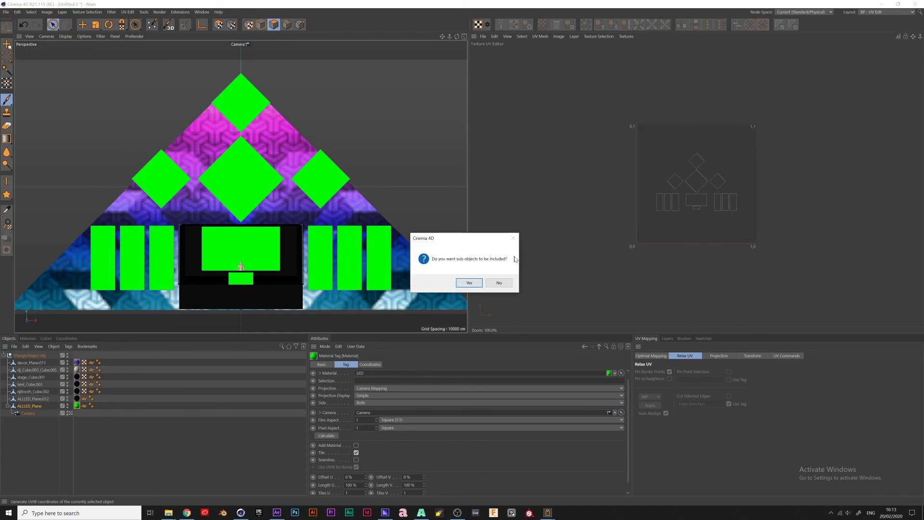
{"action": "left_click", "coordinate": [499, 284]}
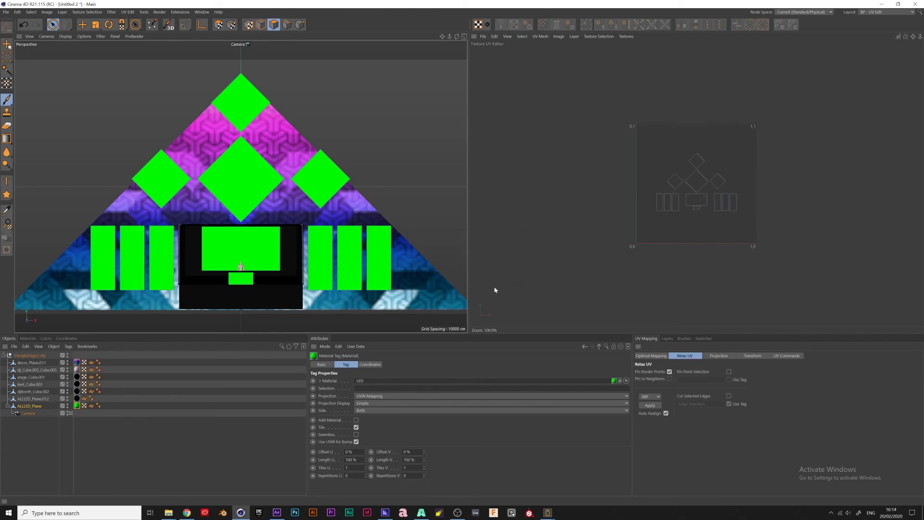
Select all of ALLLED_Plane's UV polygons and scale them up uniformly to span the full width of the UV square
{"action": "scroll", "coordinate": [716, 179], "scroll_direction": "up", "scroll_amount": 5}
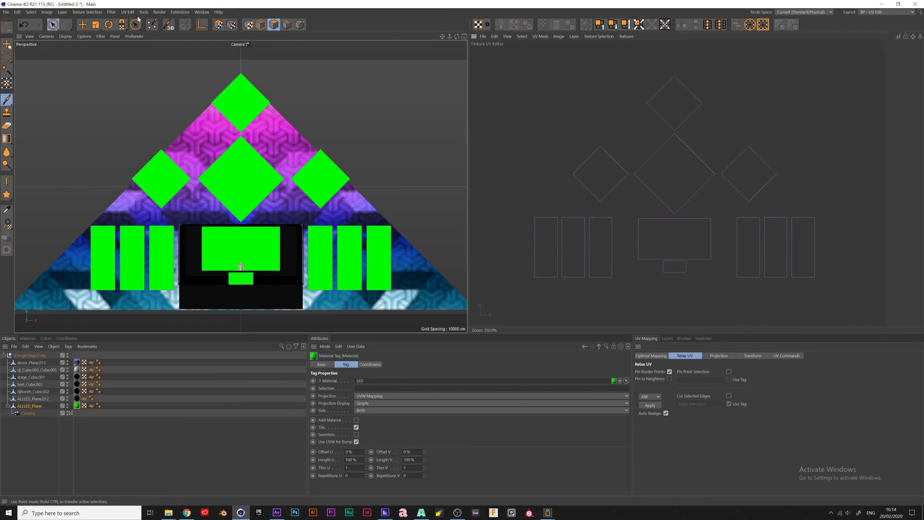
{"action": "left_click", "coordinate": [650, 175]}
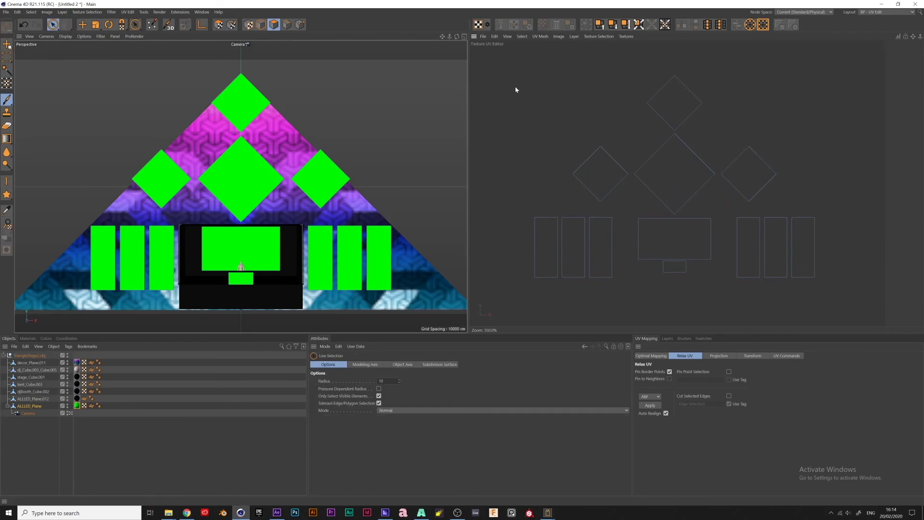
{"action": "key", "text": "0"}
{"action": "key", "text": "space"}
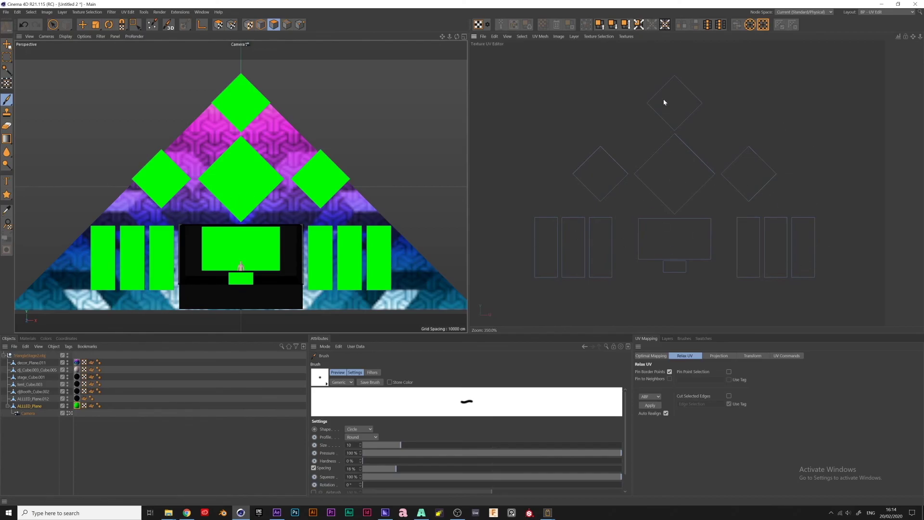
{"action": "scroll", "coordinate": [642, 227], "scroll_direction": "down", "scroll_amount": 3}
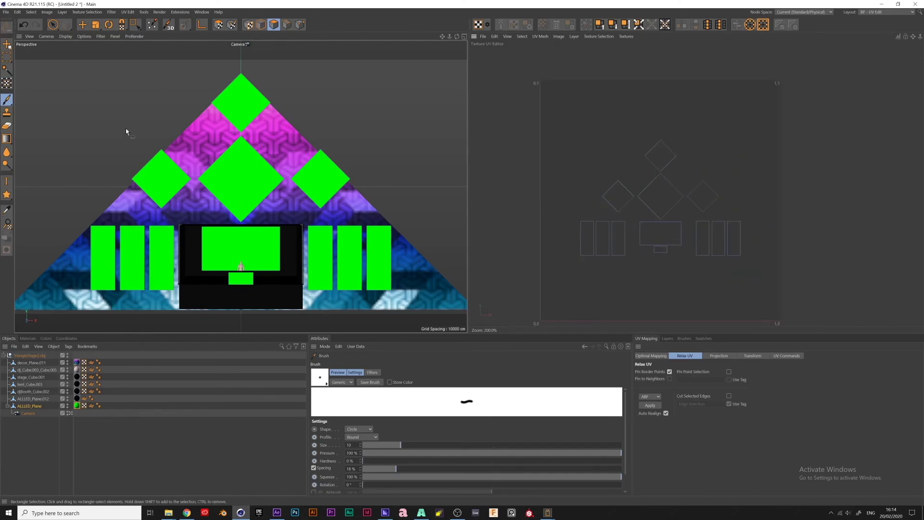
{"action": "left_click", "coordinate": [219, 25]}
{"action": "left_click_drag", "start_coordinate": [548, 117], "coordinate": [839, 306]}
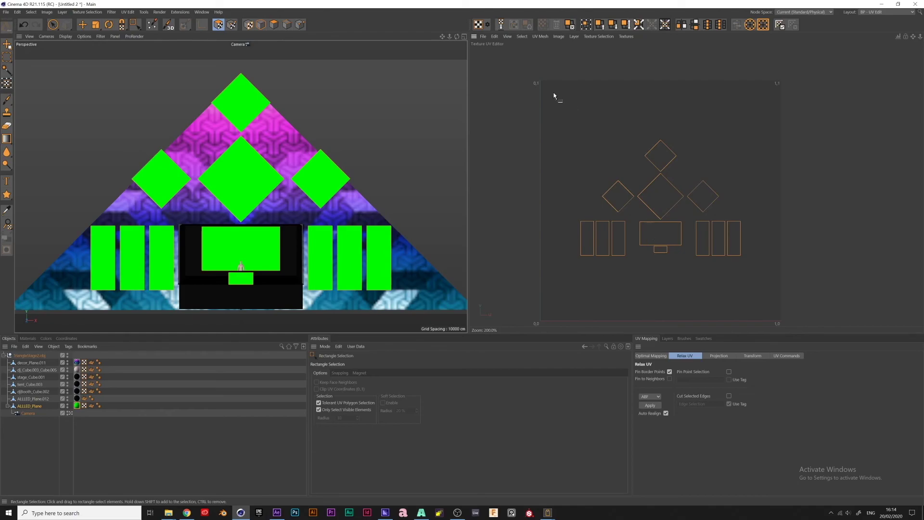
{"action": "key", "text": "t"}
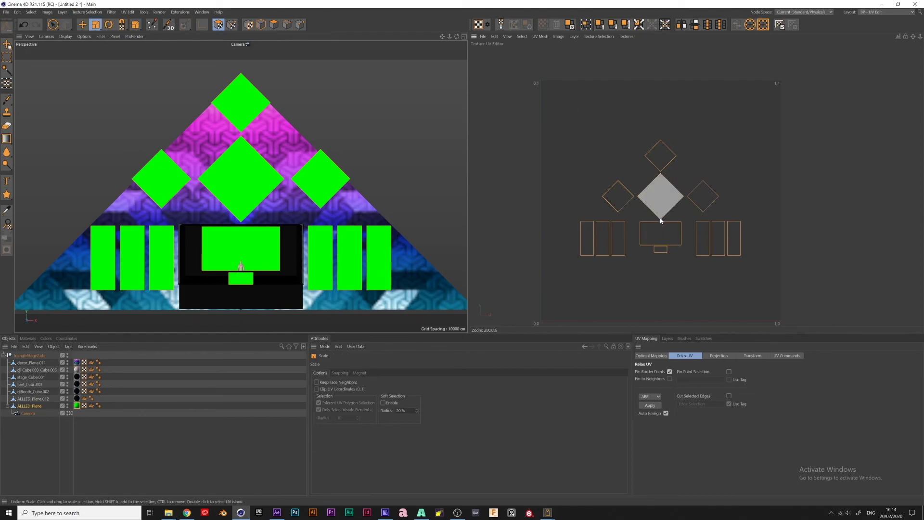
{"action": "left_click_drag", "start_coordinate": [661, 220], "coordinate": [778, 192]}
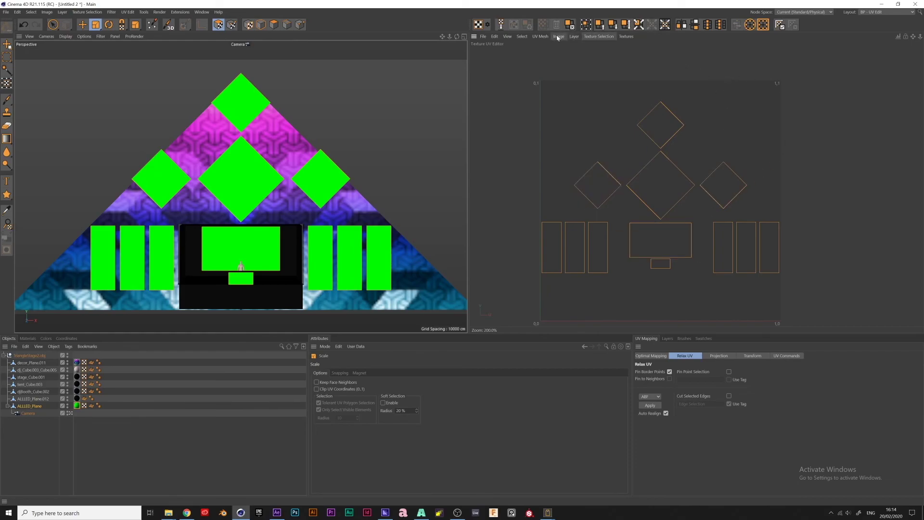
Create a new 1080 x 1080 pixel RGB texture with a grey background for the UV layout
{"action": "left_click", "coordinate": [484, 37]}
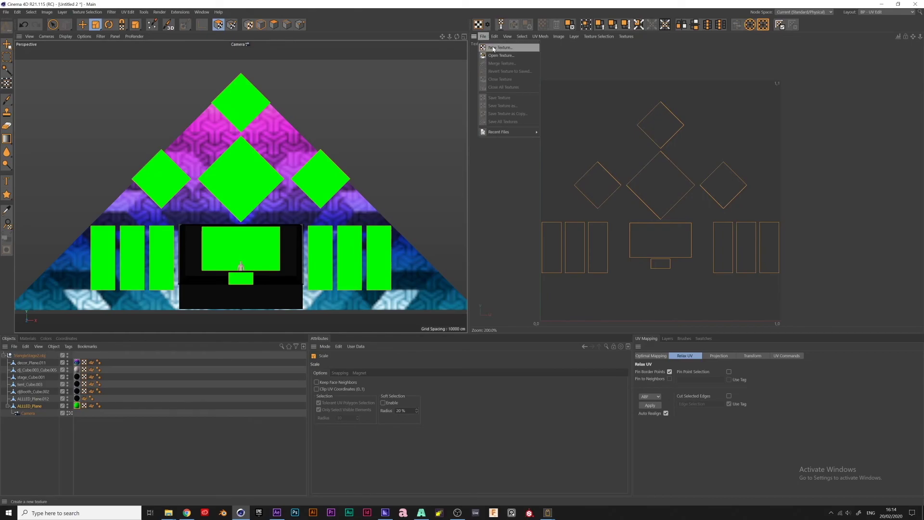
{"action": "left_click", "coordinate": [493, 48]}
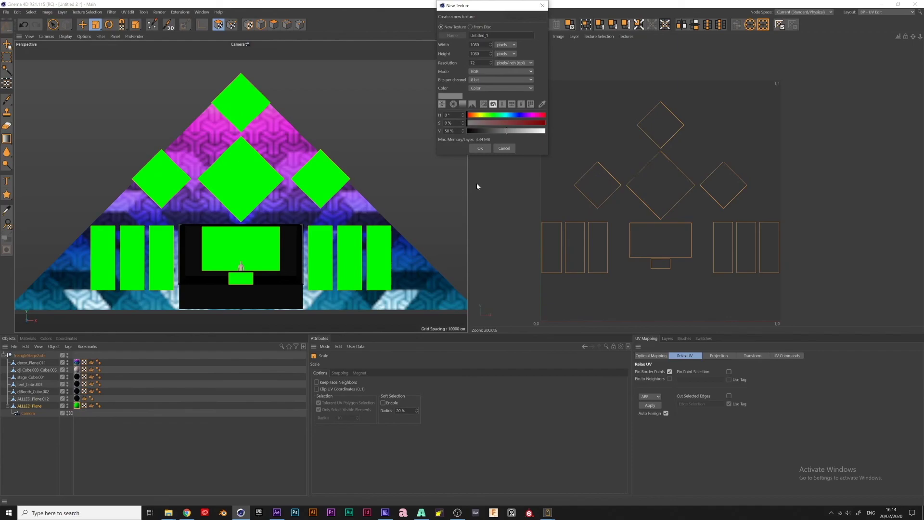
{"action": "left_click_drag", "start_coordinate": [480, 44], "coordinate": [470, 44]}
{"action": "mouse_move", "coordinate": [480, 53]}
{"action": "left_mouse_down"}
{"action": "mouse_move", "coordinate": [469, 54]}
{"action": "mouse_move", "coordinate": [478, 45]}
{"action": "mouse_move", "coordinate": [462, 56]}
{"action": "left_mouse_up"}
{"action": "left_click", "coordinate": [475, 53]}
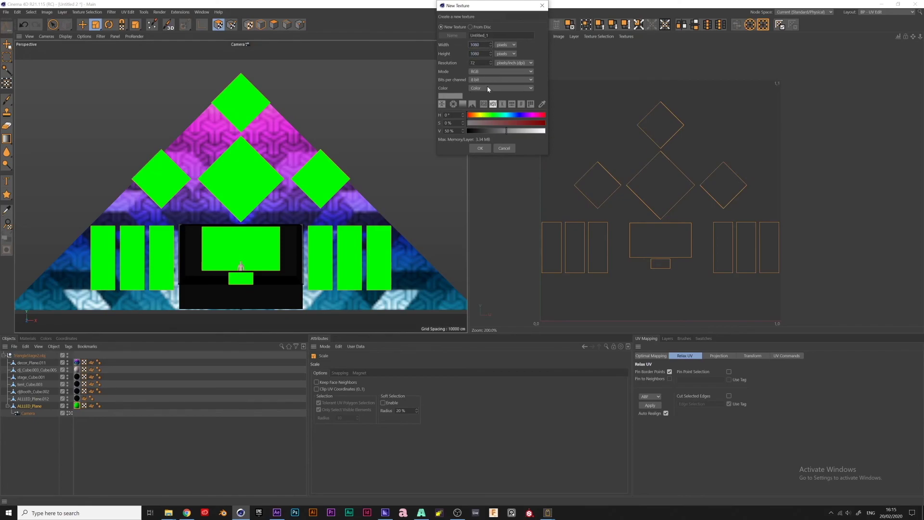
{"action": "left_click", "coordinate": [480, 149]}
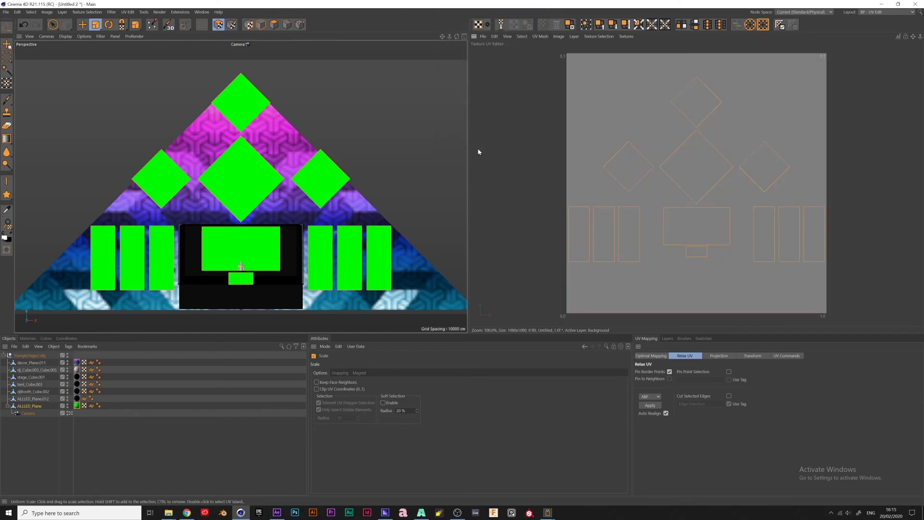
Create a UV mesh layer on the new texture and check the outlines of the LED faces
{"action": "left_click", "coordinate": [540, 36]}
{"action": "mouse_move", "coordinate": [560, 37]}
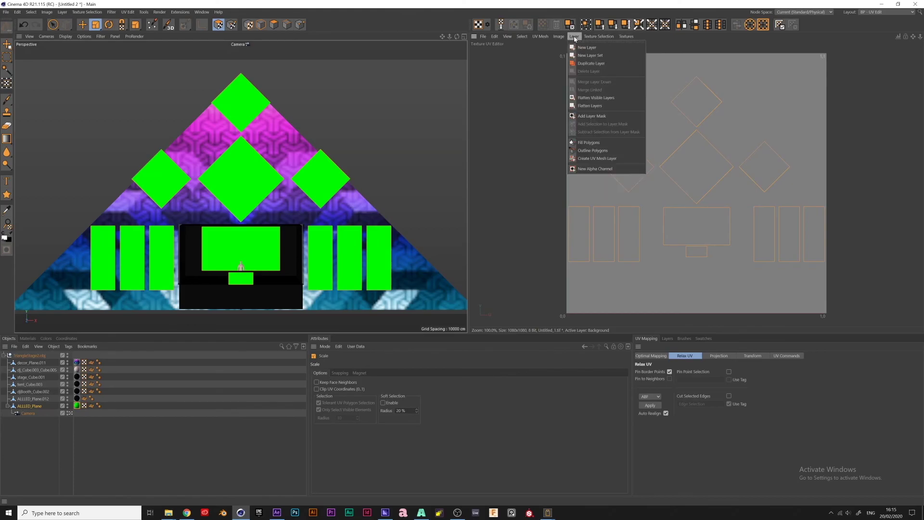
{"action": "left_click", "coordinate": [605, 159]}
{"action": "scroll", "coordinate": [610, 150], "scroll_direction": "up", "scroll_amount": 5}
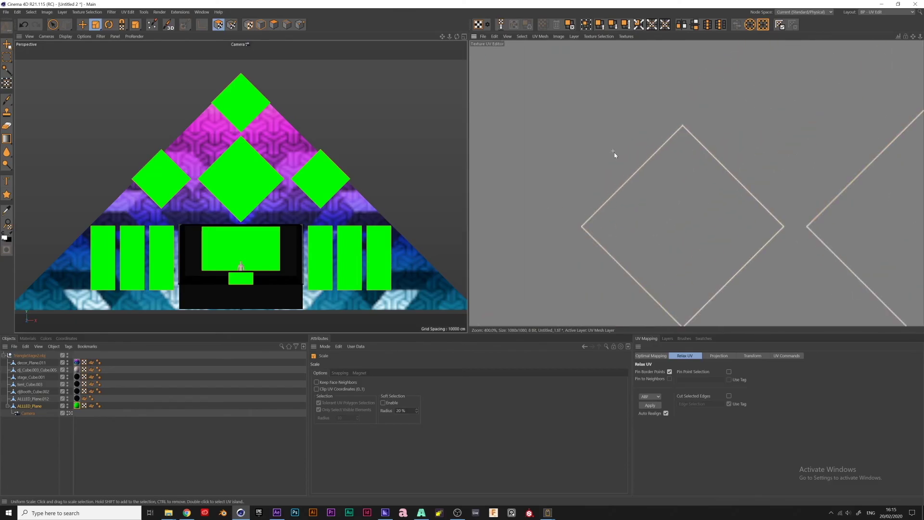
{"action": "left_click", "coordinate": [756, 213]}
{"action": "scroll", "coordinate": [738, 200], "scroll_direction": "down", "scroll_amount": 5}
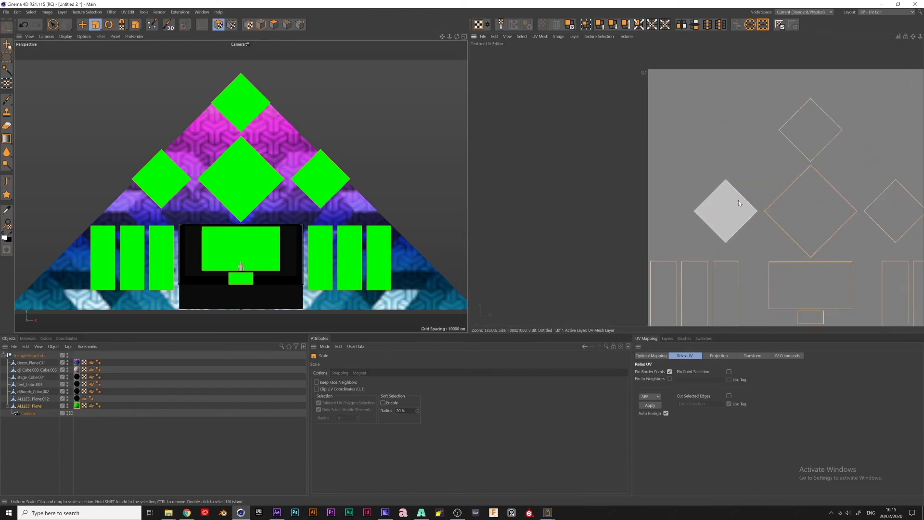
{"action": "middle_click_drag", "start_coordinate": [830, 220], "coordinate": [734, 181], "text": "alt"}
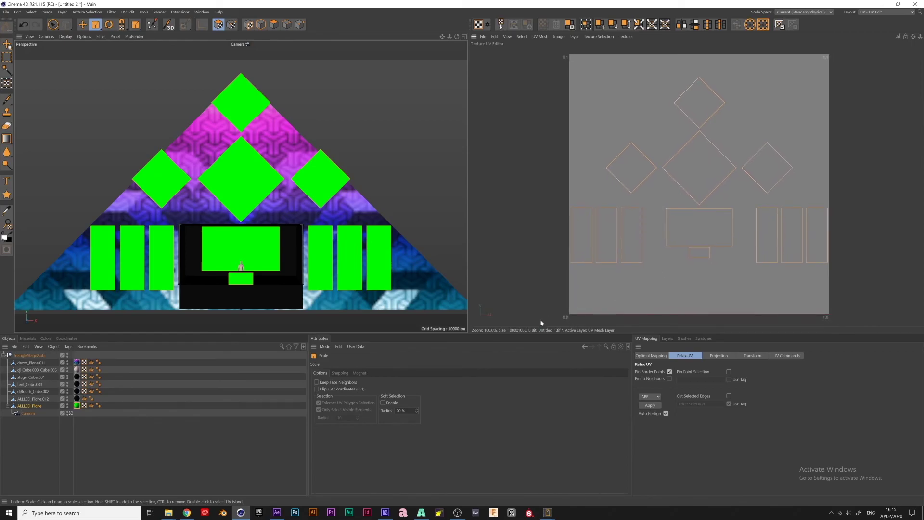
Save the texture as a PNG named "texture ref" in D:\2019_PixelcloneStuff\RT stage C4D tut
{"action": "left_click", "coordinate": [483, 37]}
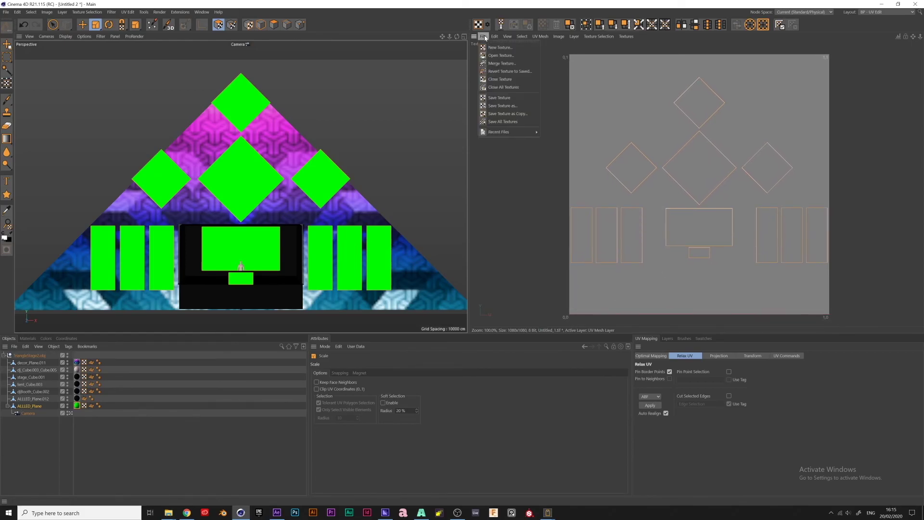
{"action": "left_click", "coordinate": [506, 105]}
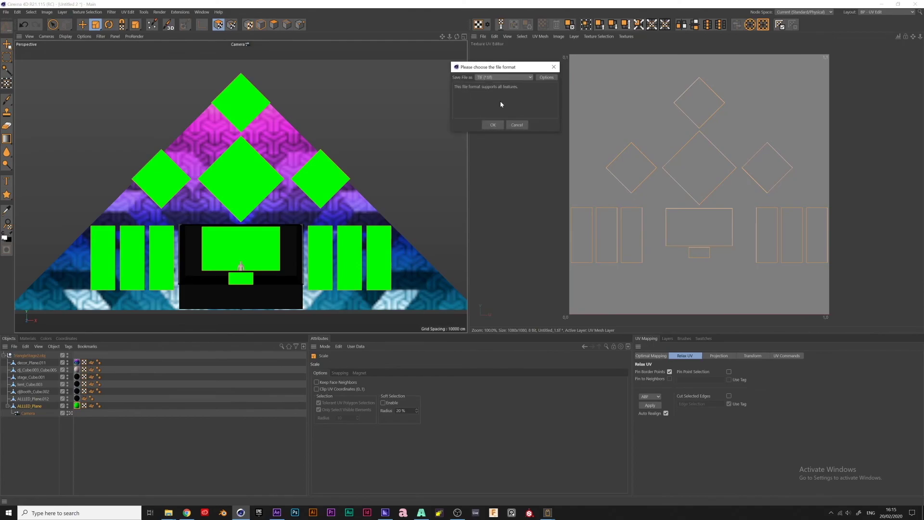
{"action": "left_click", "coordinate": [500, 79]}
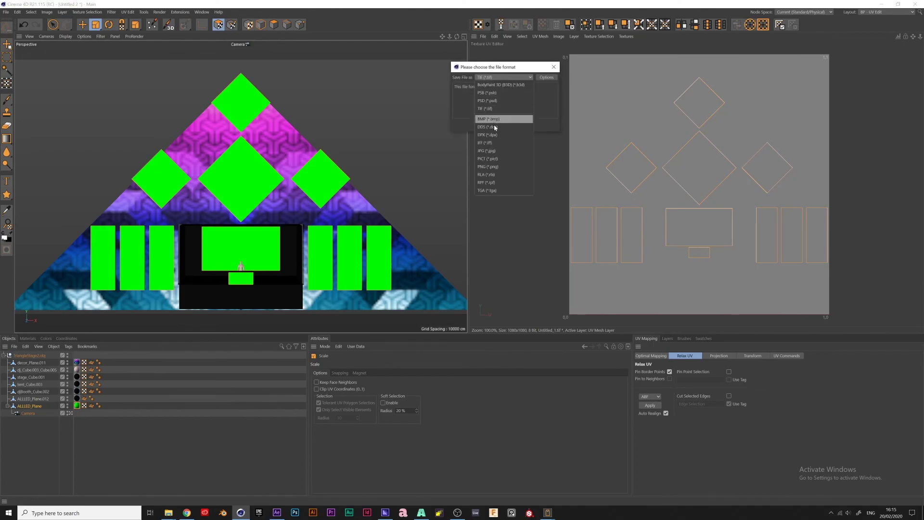
{"action": "left_click", "coordinate": [491, 167]}
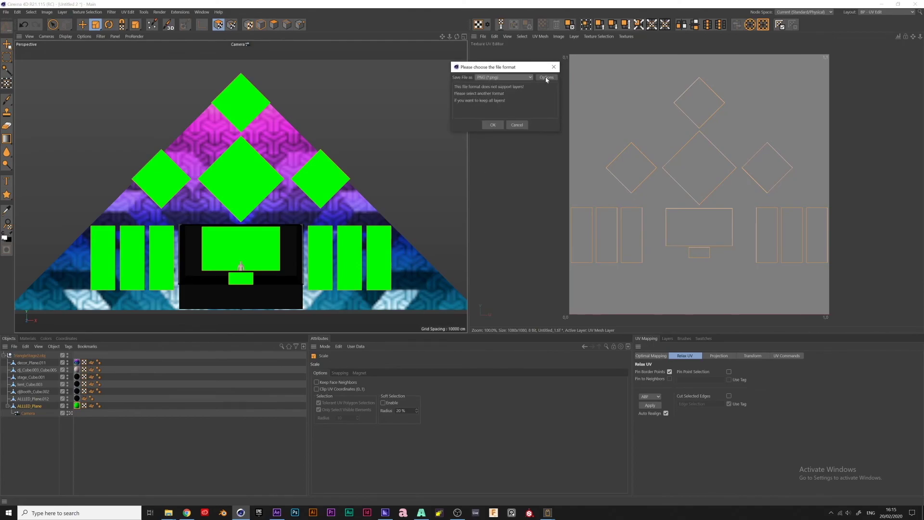
{"action": "left_click", "coordinate": [493, 125]}
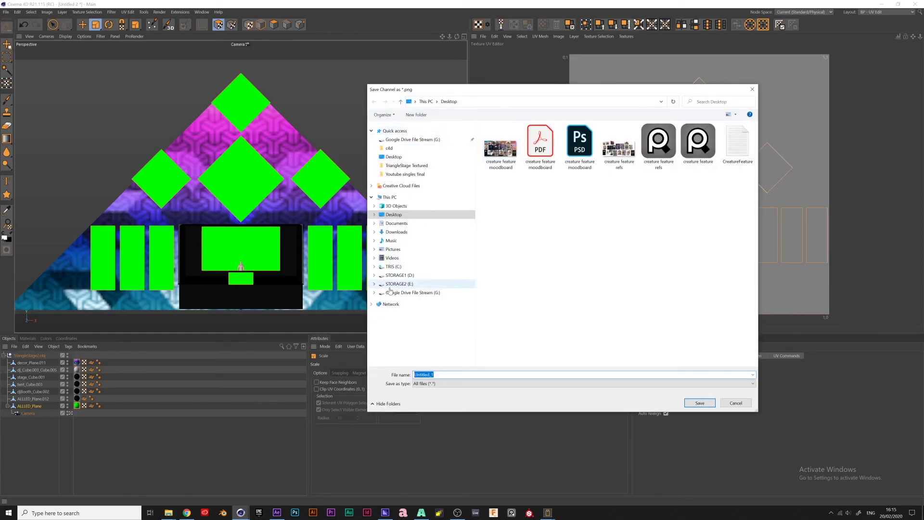
{"action": "left_click", "coordinate": [406, 276]}
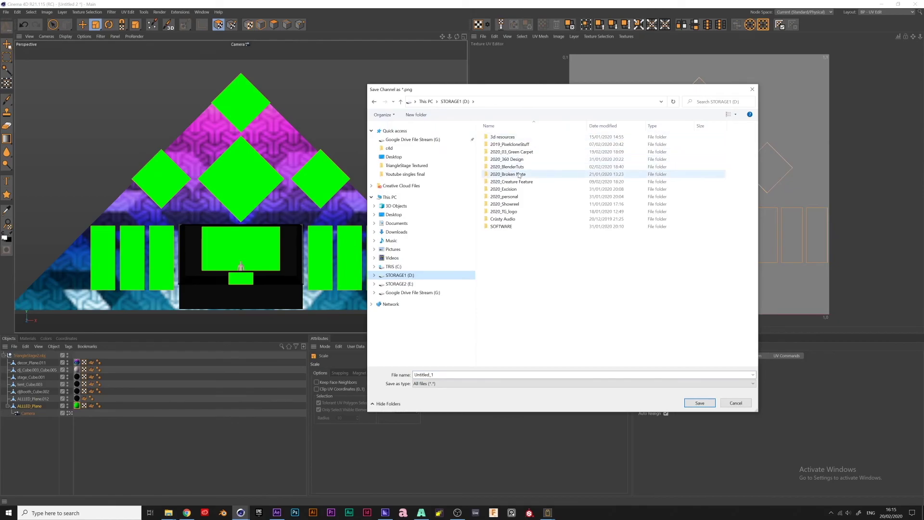
{"action": "double_click", "coordinate": [511, 144]}
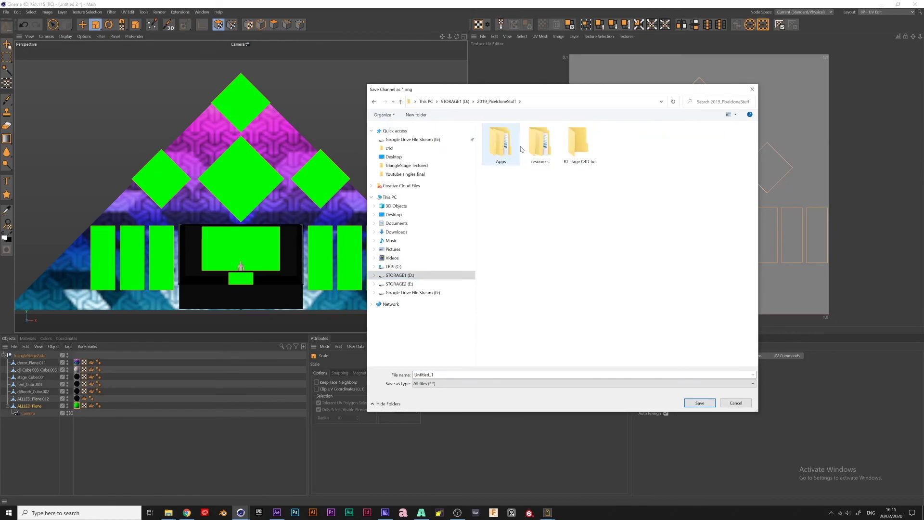
{"action": "double_click", "coordinate": [584, 142]}
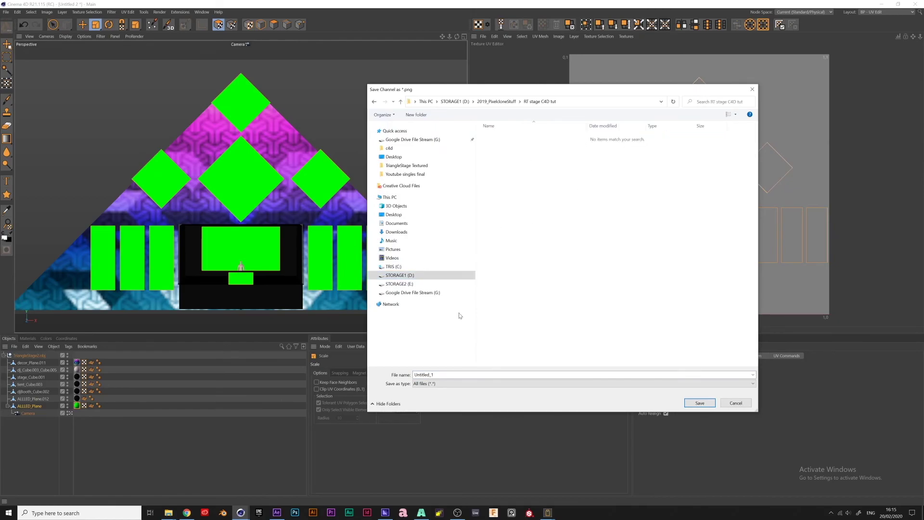
{"action": "double_click", "coordinate": [447, 374]}
{"action": "type", "text": "texture ref"}
{"action": "key", "text": "Return"}
Return to the Startup (User) layout and delete the camera nested under ALLLED_Plane
{"action": "left_click", "coordinate": [871, 13]}
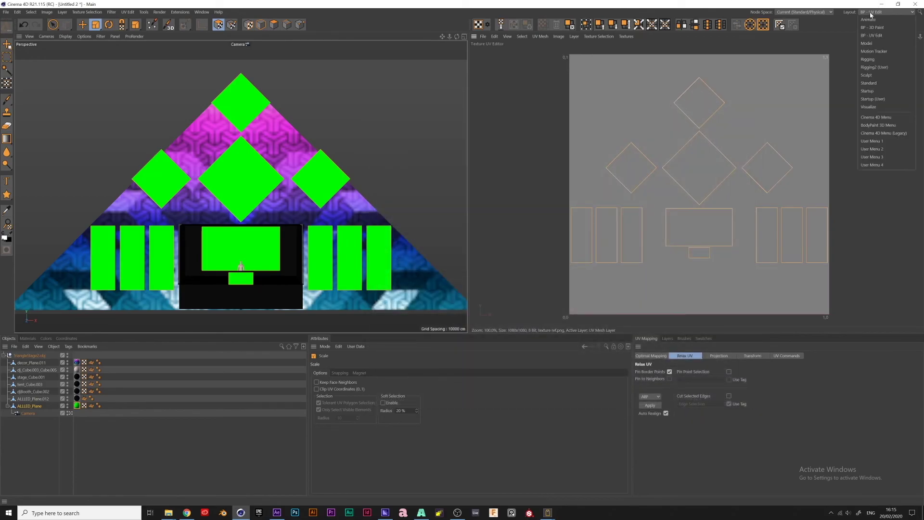
{"action": "left_click", "coordinate": [868, 99]}
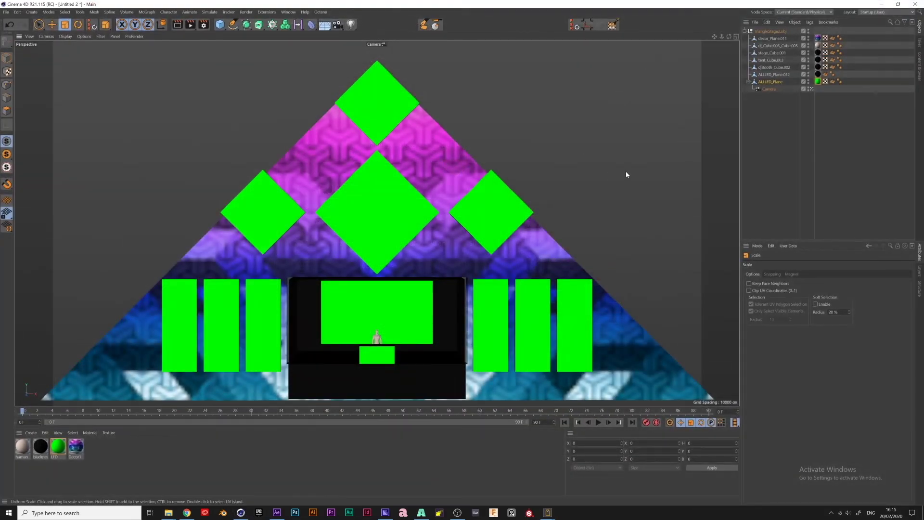
{"action": "left_click", "coordinate": [769, 89]}
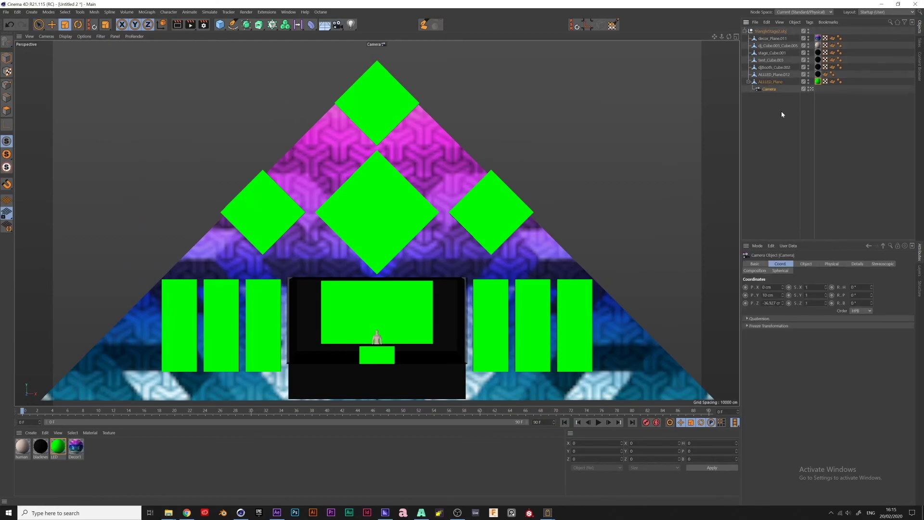
{"action": "key", "text": "Delete"}
{"action": "key", "text": "h"}
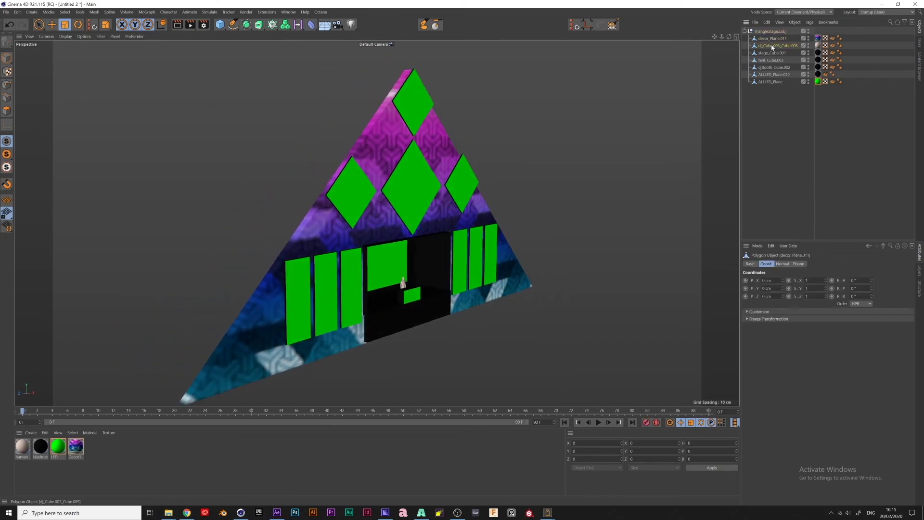
{"action": "left_click", "coordinate": [791, 118]}
Start a COLLADA 1.5 export of the triangle stage with 2D geometry included and animation excluded
{"action": "left_click", "coordinate": [771, 83]}
{"action": "left_click_drag", "start_coordinate": [325, 242], "coordinate": [255, 241], "text": "alt"}
{"action": "middle_click_drag", "start_coordinate": [489, 208], "coordinate": [433, 208], "text": "alt"}
{"action": "left_click_drag", "start_coordinate": [340, 194], "coordinate": [349, 208], "text": "alt"}
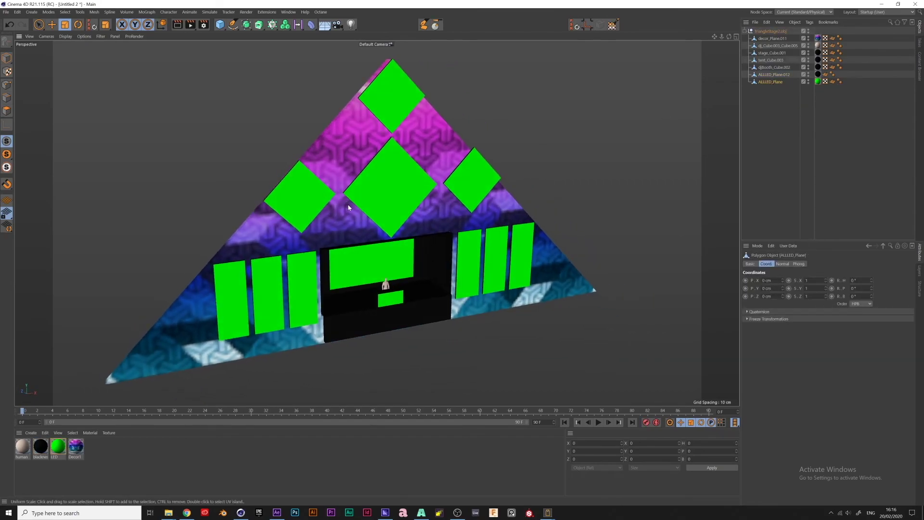
{"action": "left_click", "coordinate": [5, 13]}
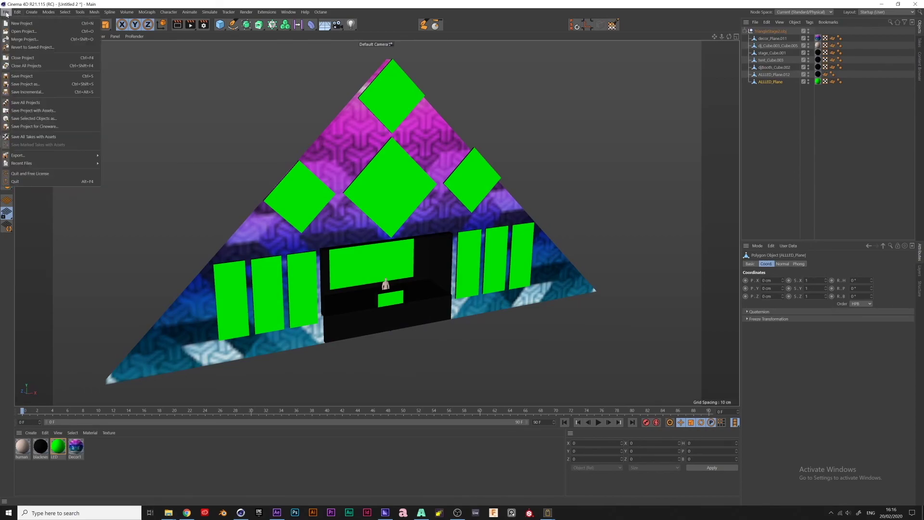
{"action": "mouse_move", "coordinate": [25, 160]}
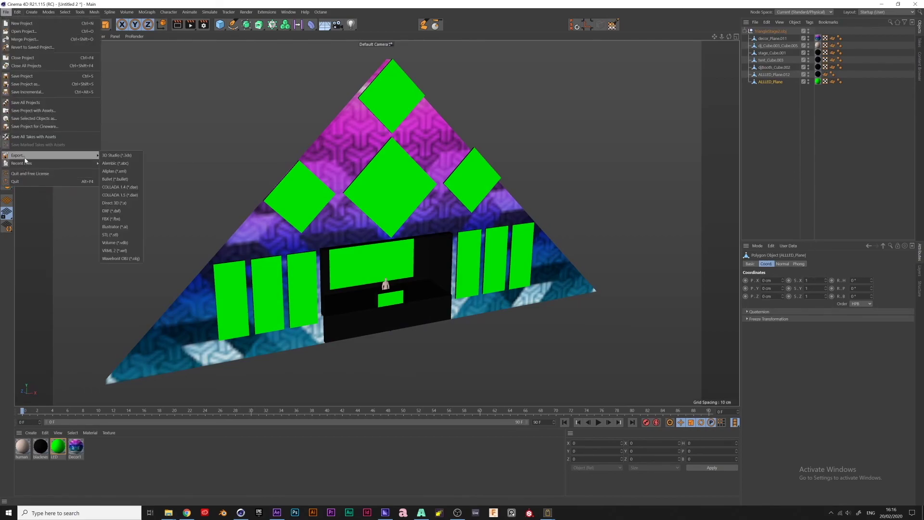
{"action": "left_click", "coordinate": [126, 195]}
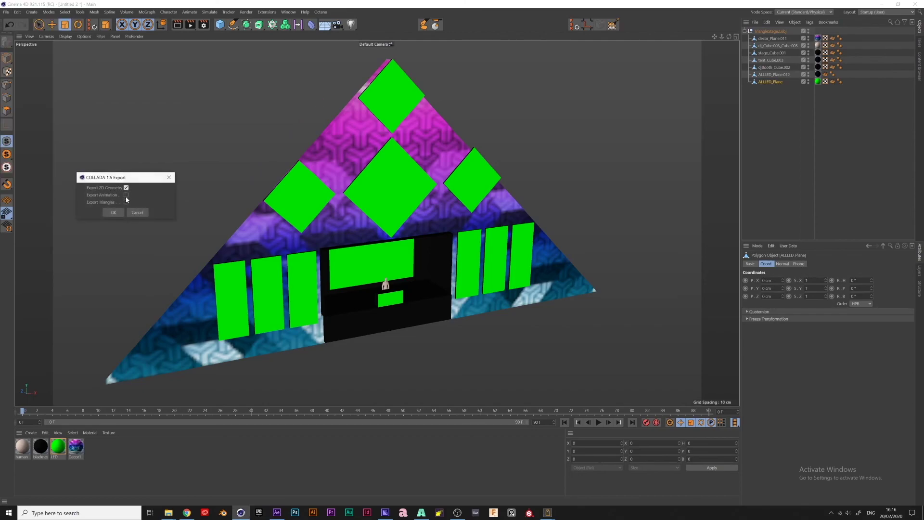
{"action": "left_click_drag", "start_coordinate": [128, 172], "coordinate": [365, 171]}
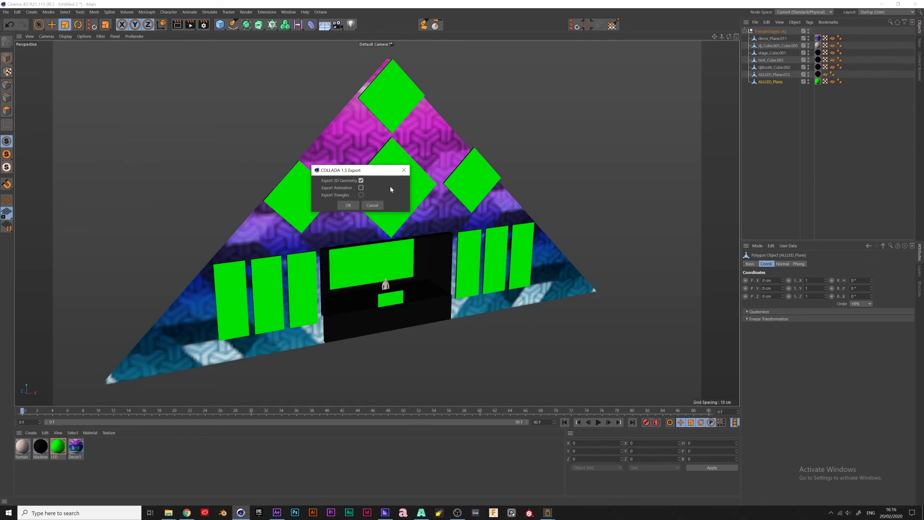
{"action": "left_click", "coordinate": [348, 206]}
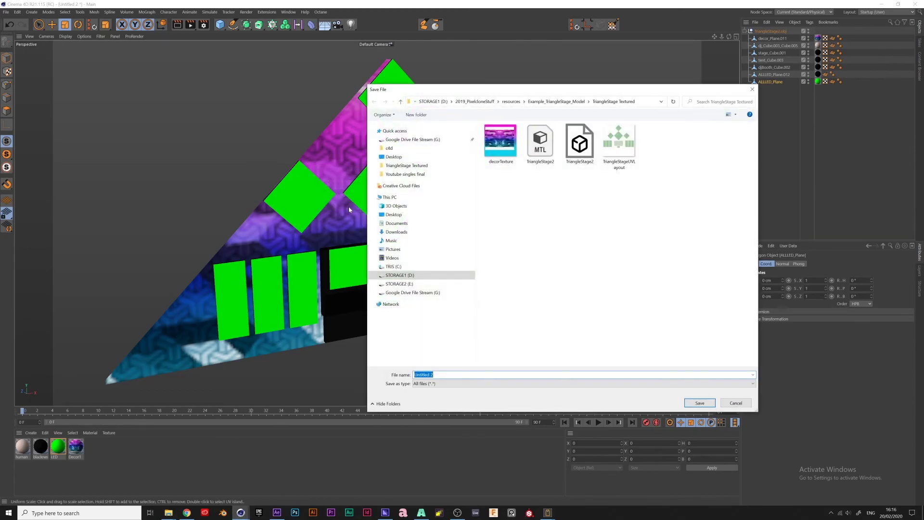
Save the COLLADA file as "RT stage TEST collada yeah" in D:\2019_PixelcloneStuff\RT stage C4D tut
{"action": "left_click", "coordinate": [568, 102]}
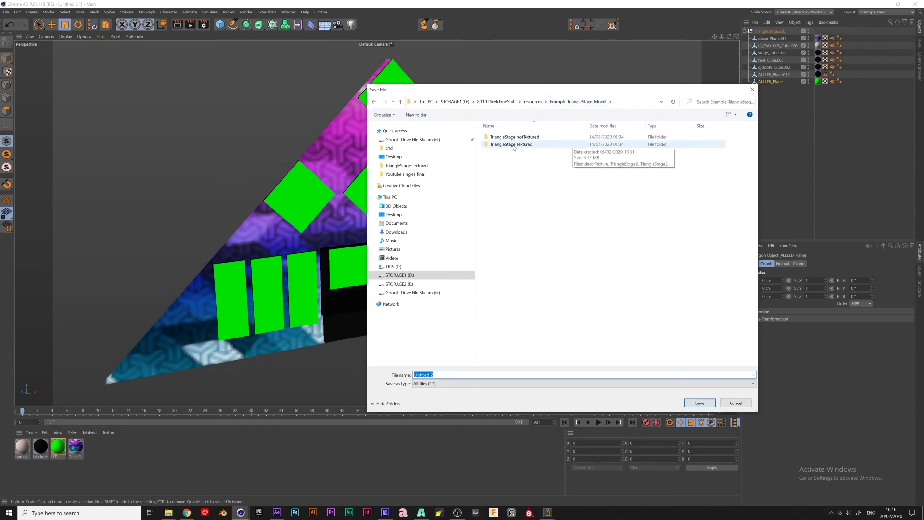
{"action": "left_click", "coordinate": [533, 101]}
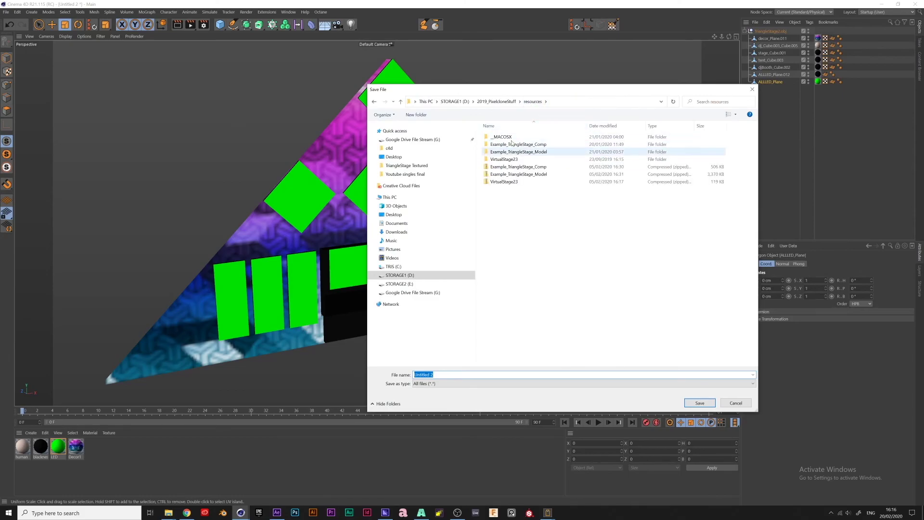
{"action": "left_click", "coordinate": [505, 101]}
{"action": "double_click", "coordinate": [587, 152]}
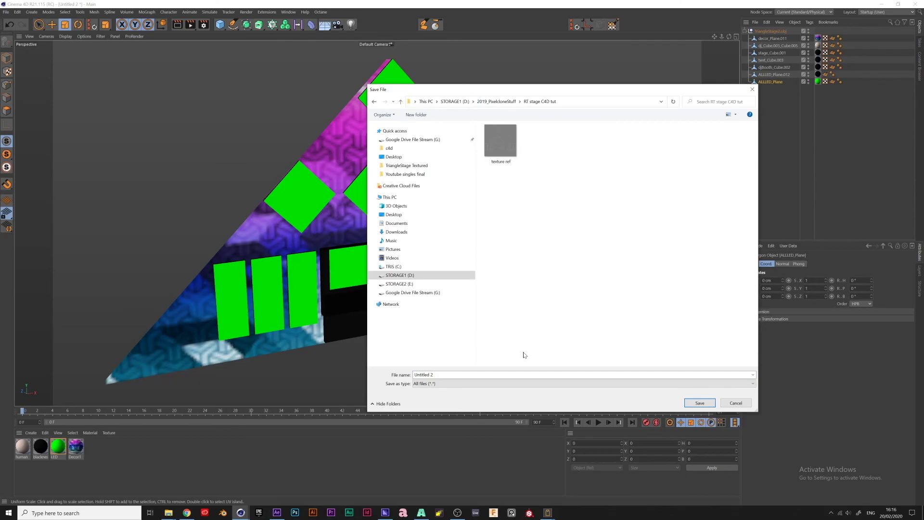
{"action": "left_click", "coordinate": [457, 374]}
{"action": "key", "text": "Return"}
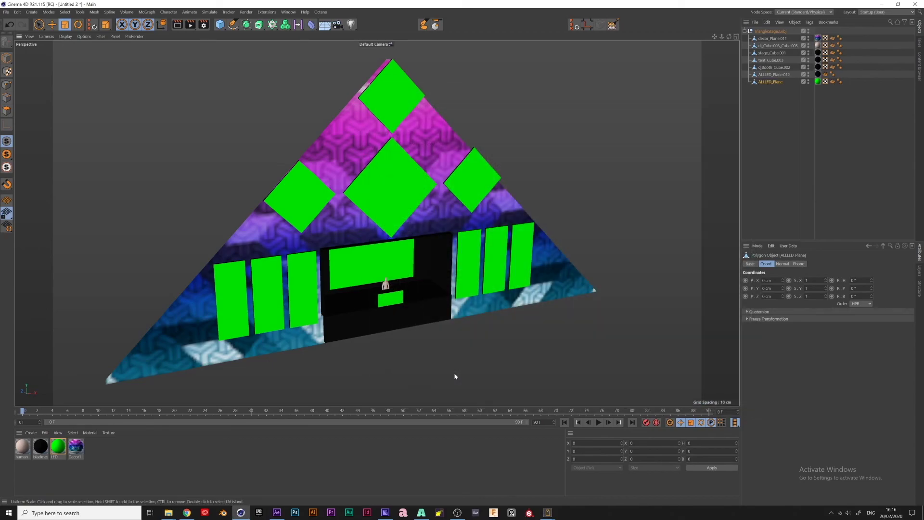
Switch to RTStage, bringing up both its StageView window and its control window, and move the control window clear of StageView
{"action": "left_click", "coordinate": [821, 133]}
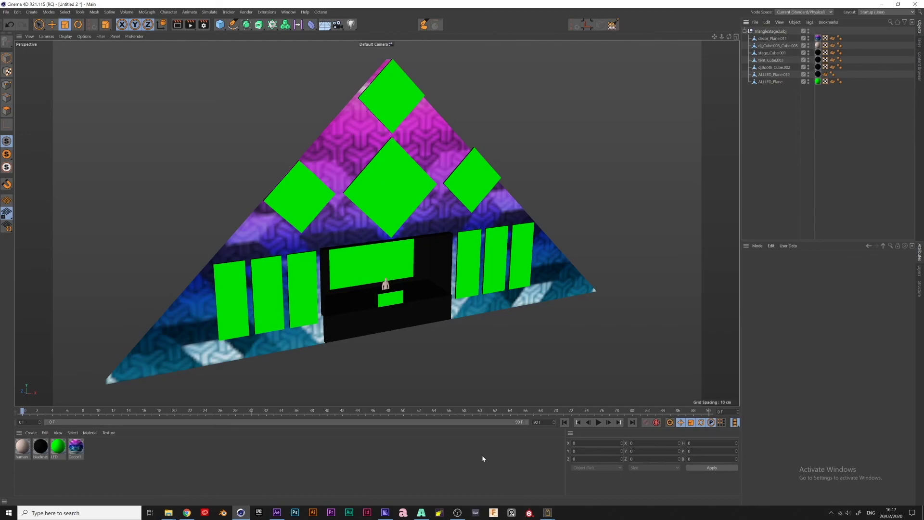
{"action": "left_click_drag", "start_coordinate": [457, 226], "coordinate": [385, 231], "text": "alt"}
{"action": "mouse_move", "coordinate": [549, 516]}
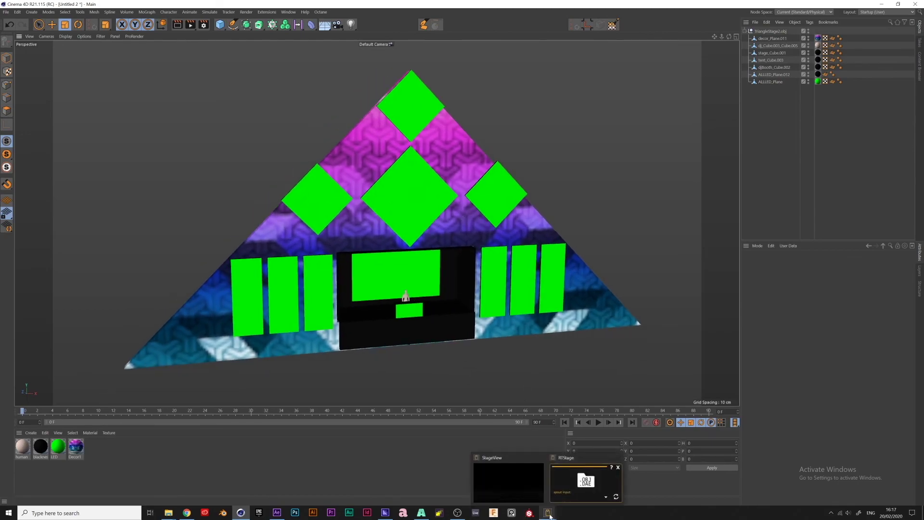
{"action": "left_click", "coordinate": [502, 474]}
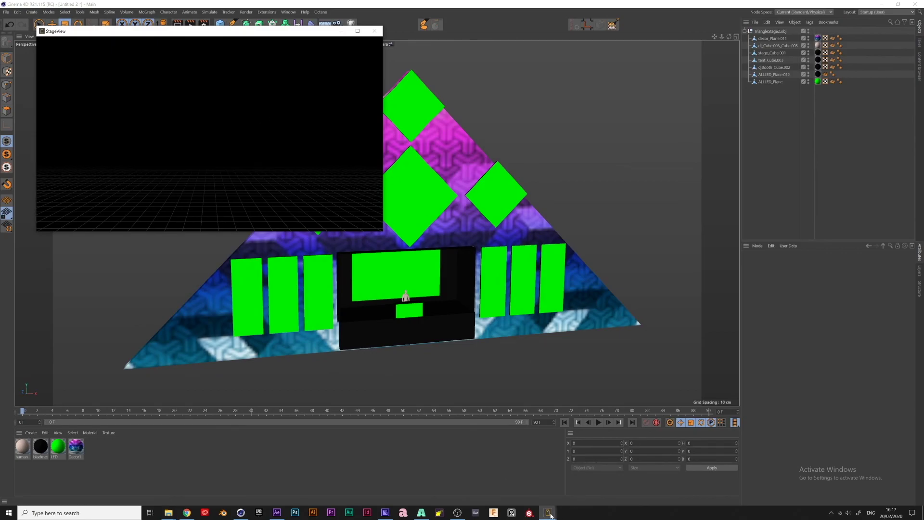
{"action": "mouse_move", "coordinate": [547, 513]}
{"action": "left_click", "coordinate": [585, 476]}
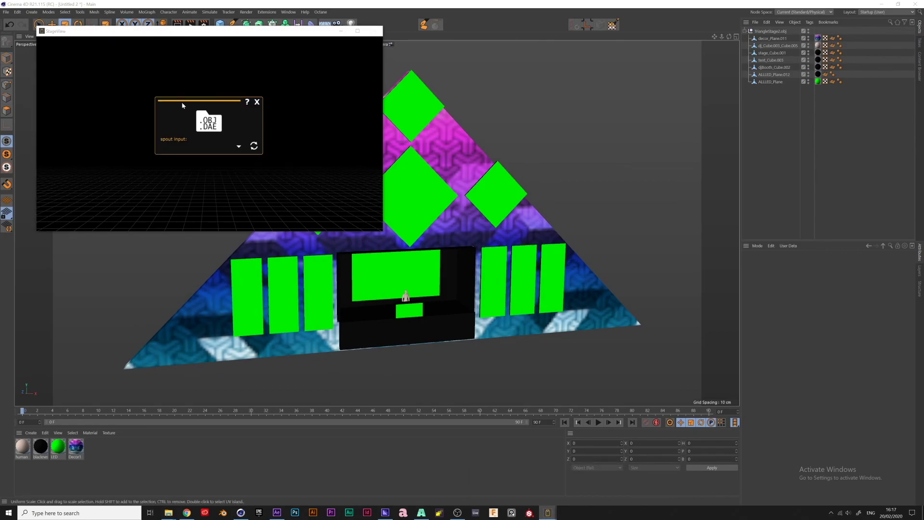
{"action": "left_click_drag", "start_coordinate": [182, 105], "coordinate": [682, 151]}
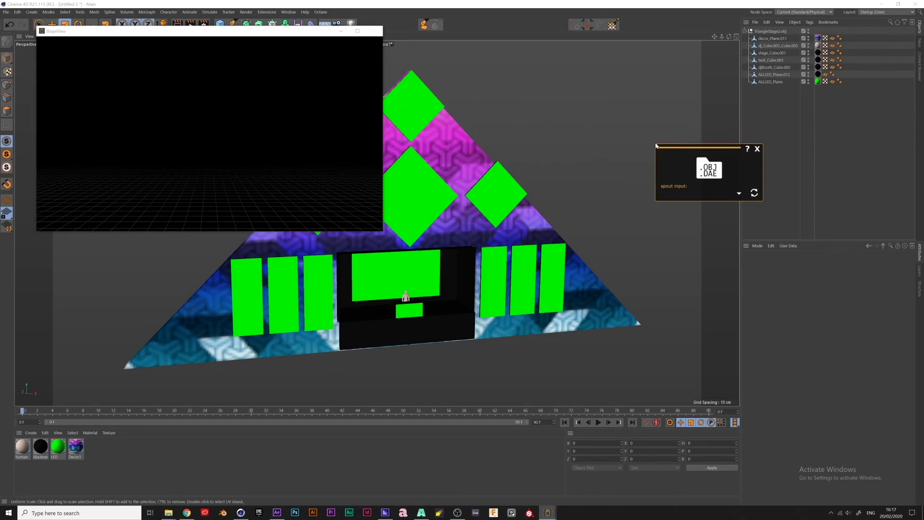
Minimize the Cinema 4D, Media Encoder, OBS and file browser windows, leaving only the two RTStage windows on the desktop
{"action": "left_click", "coordinate": [886, 4]}
{"action": "left_click", "coordinate": [886, 4]}
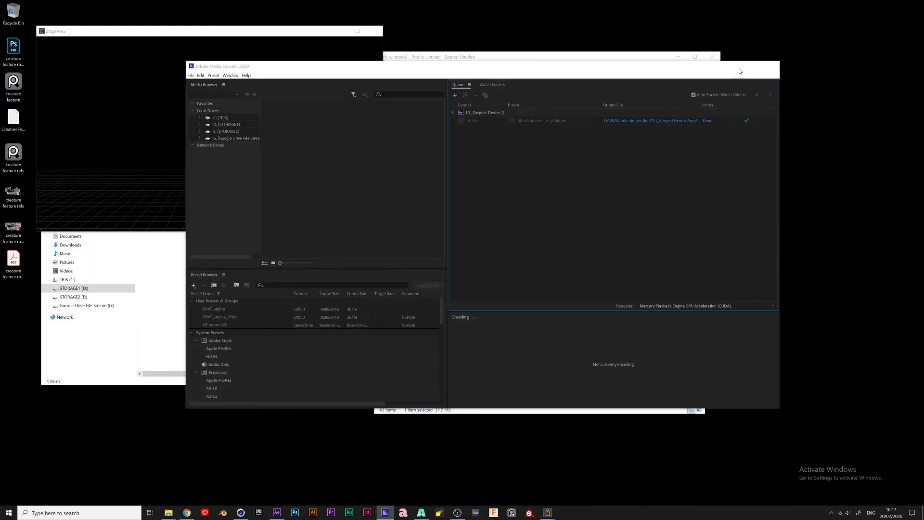
{"action": "left_click", "coordinate": [739, 67]}
{"action": "left_click_drag", "start_coordinate": [706, 152], "coordinate": [821, 194]}
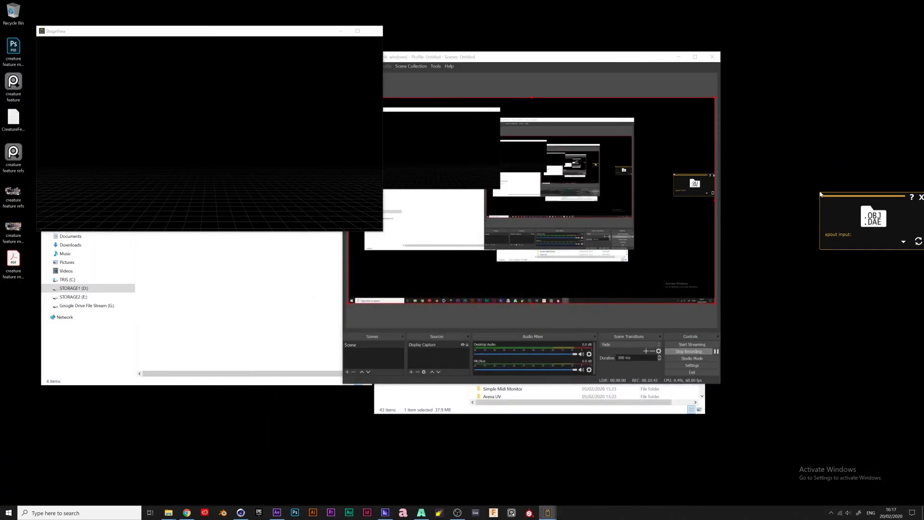
{"action": "left_click_drag", "start_coordinate": [455, 58], "coordinate": [463, 66]}
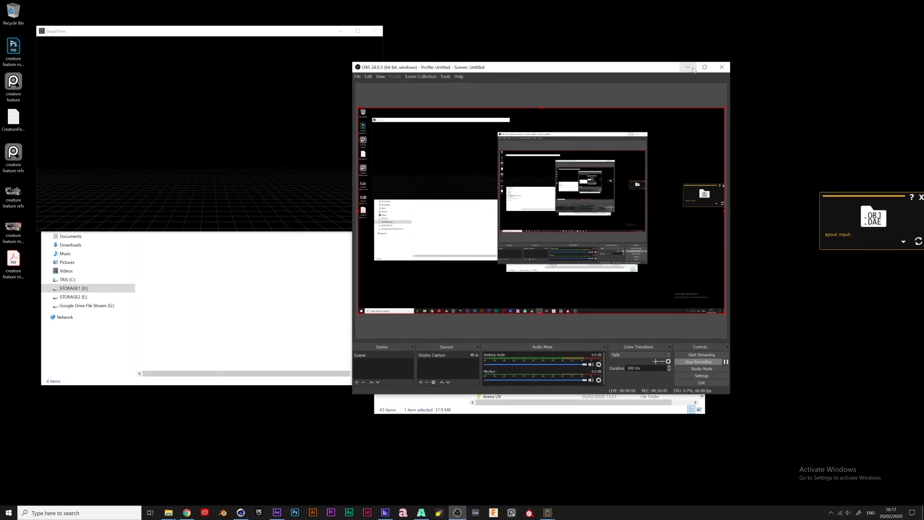
{"action": "left_click", "coordinate": [691, 68]}
{"action": "left_click", "coordinate": [668, 133]}
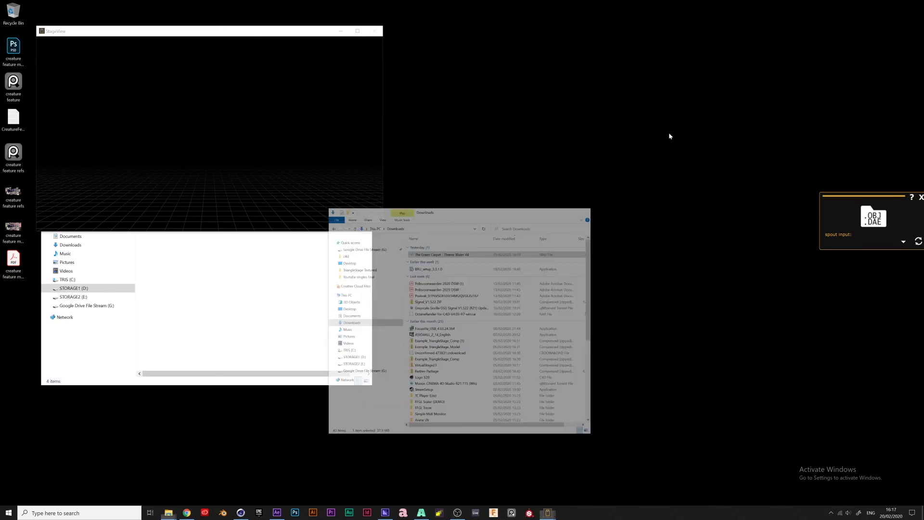
{"action": "left_click", "coordinate": [277, 278]}
{"action": "left_click", "coordinate": [331, 106]}
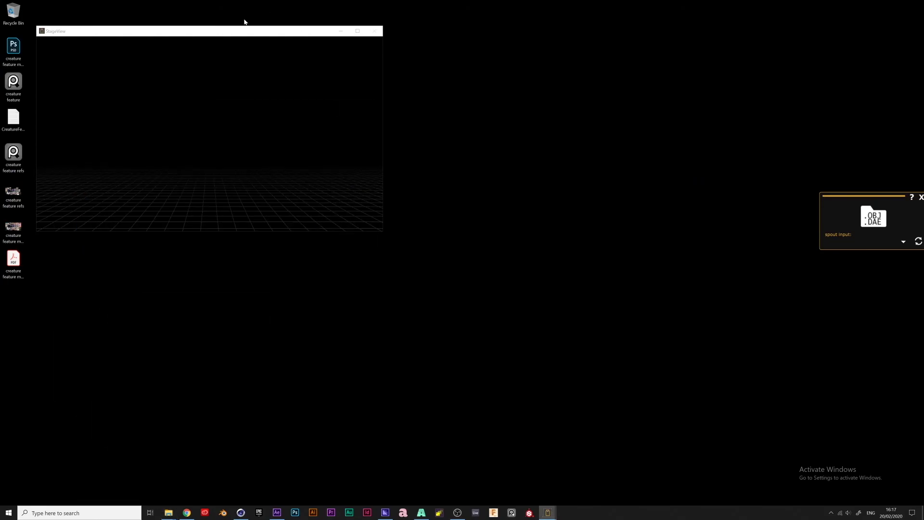
Enlarge the StageView window and place the RTStage control window beside it
{"action": "left_click_drag", "start_coordinate": [231, 36], "coordinate": [301, 62]}
{"action": "left_click_drag", "start_coordinate": [451, 260], "coordinate": [572, 406]}
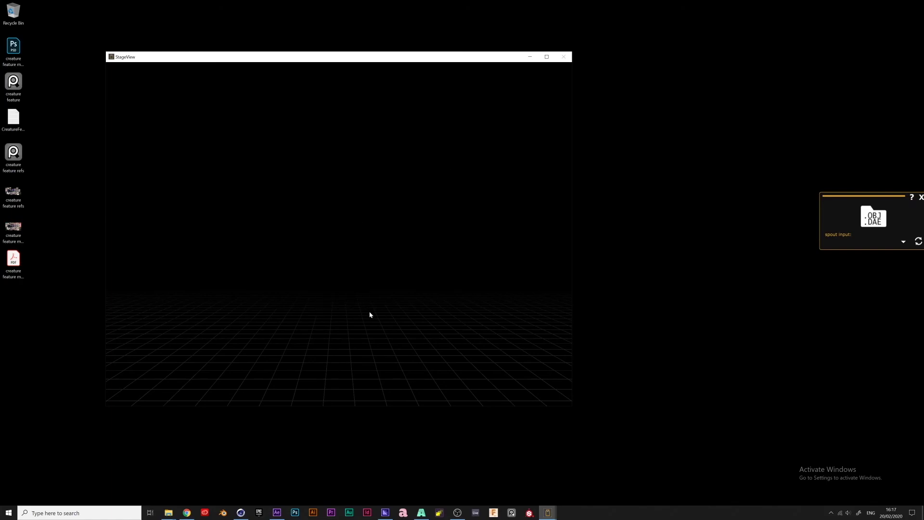
{"action": "left_click_drag", "start_coordinate": [340, 284], "coordinate": [305, 309]}
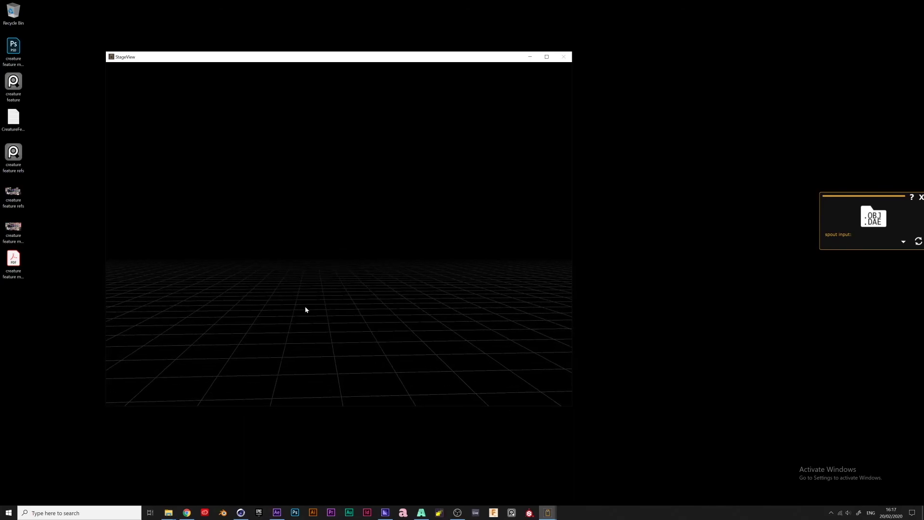
{"action": "left_click_drag", "start_coordinate": [843, 207], "coordinate": [662, 121]}
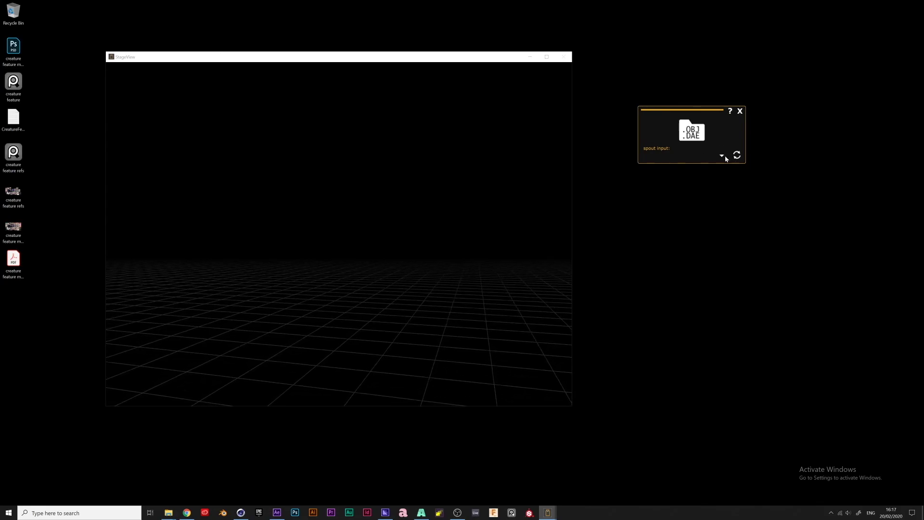
Load the model "RT stage TEST collada yeah" from D:\2019_PixelcloneStuff\RT stage C4D tut into RTStage
{"action": "left_click", "coordinate": [694, 128]}
{"action": "scroll", "coordinate": [672, 272], "scroll_direction": "down", "scroll_amount": 2}
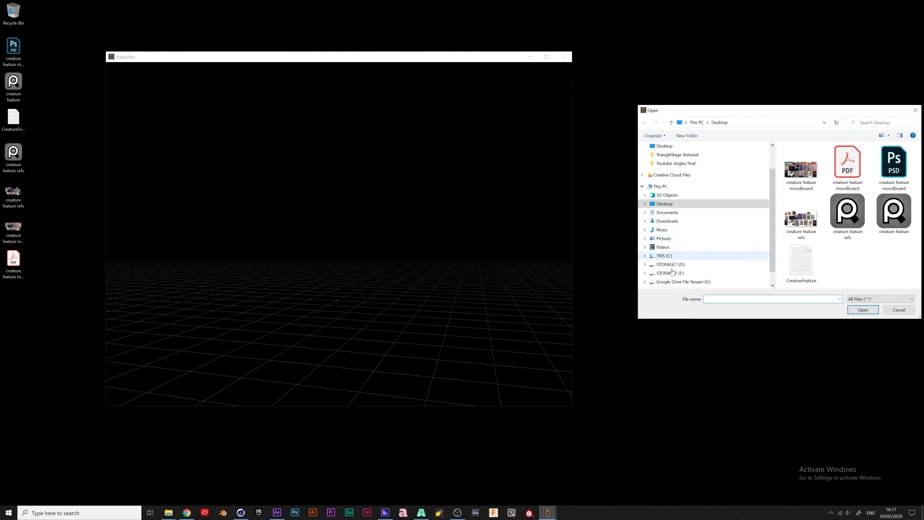
{"action": "scroll", "coordinate": [673, 272], "scroll_direction": "down", "scroll_amount": 1}
{"action": "left_click", "coordinate": [676, 256]}
{"action": "left_click_drag", "start_coordinate": [830, 116], "coordinate": [755, 121]}
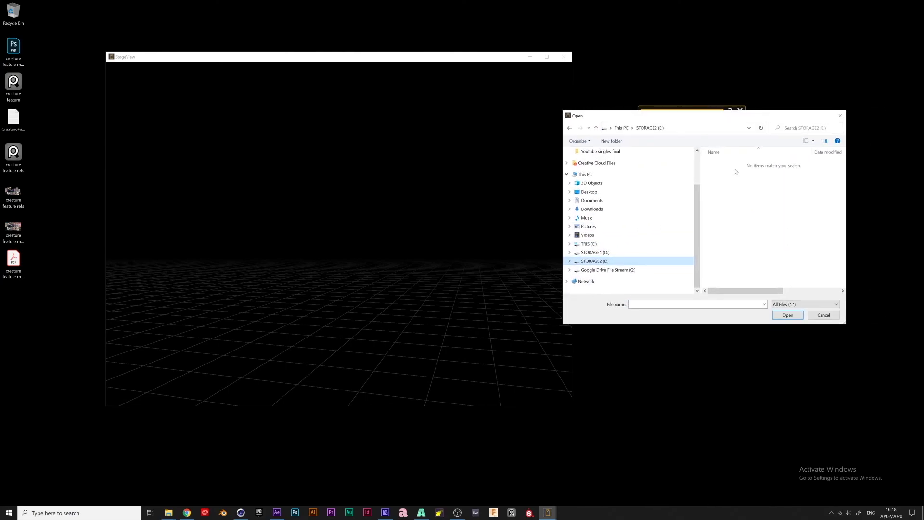
{"action": "left_click", "coordinate": [604, 252]}
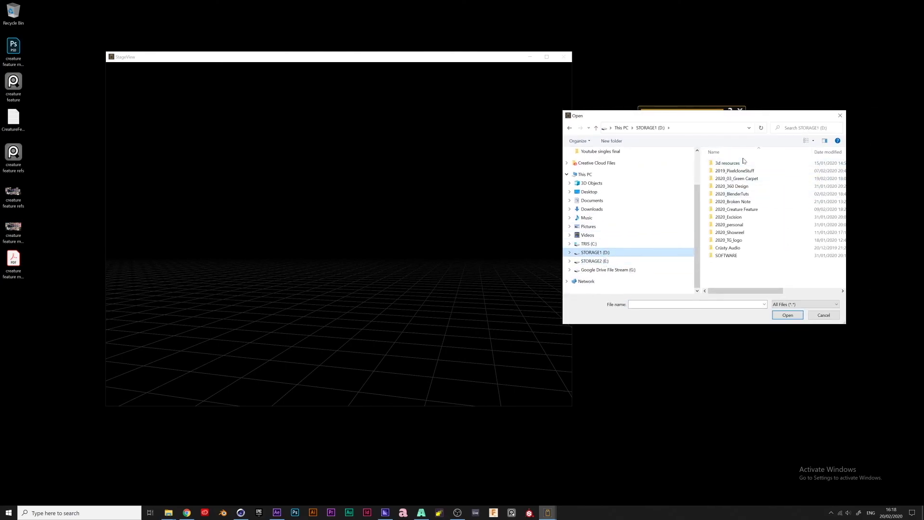
{"action": "double_click", "coordinate": [741, 170]}
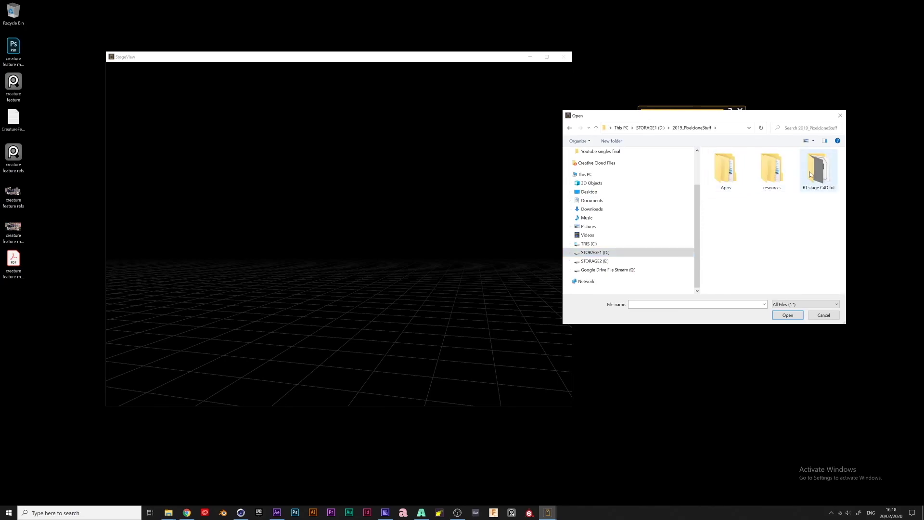
{"action": "double_click", "coordinate": [818, 169]}
{"action": "left_click", "coordinate": [738, 175]}
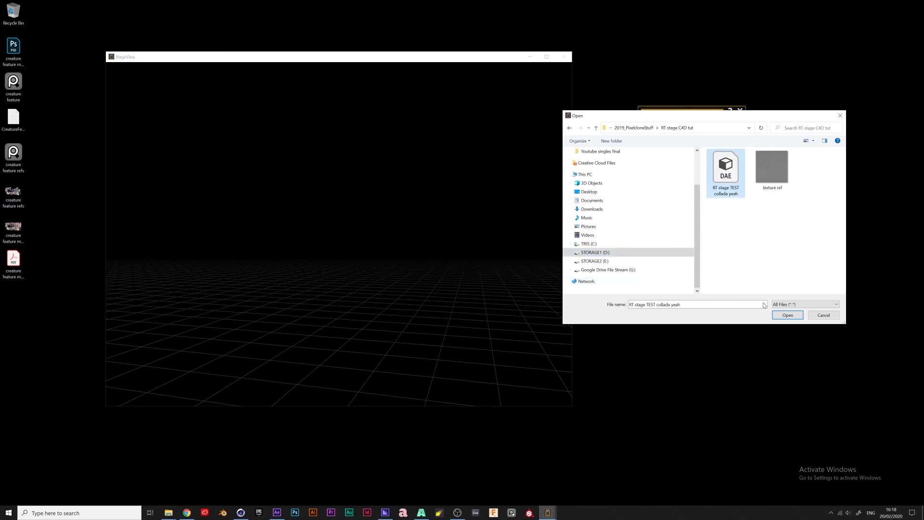
{"action": "left_click", "coordinate": [788, 315]}
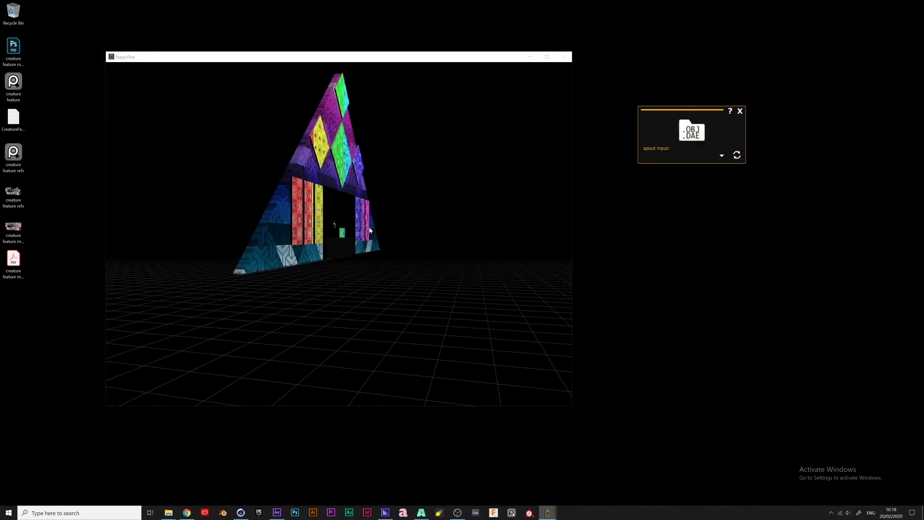
{"action": "mouse_move", "coordinate": [384, 227]}
{"action": "left_mouse_down"}
{"action": "mouse_move", "coordinate": [371, 248]}
{"action": "mouse_move", "coordinate": [526, 216]}
{"action": "mouse_move", "coordinate": [521, 289]}
{"action": "mouse_move", "coordinate": [407, 156]}
{"action": "mouse_move", "coordinate": [452, 215]}
{"action": "mouse_move", "coordinate": [422, 253]}
{"action": "mouse_move", "coordinate": [337, 260]}
{"action": "mouse_move", "coordinate": [507, 248]}
{"action": "mouse_move", "coordinate": [425, 278]}
{"action": "mouse_move", "coordinate": [399, 235]}
{"action": "left_mouse_up"}
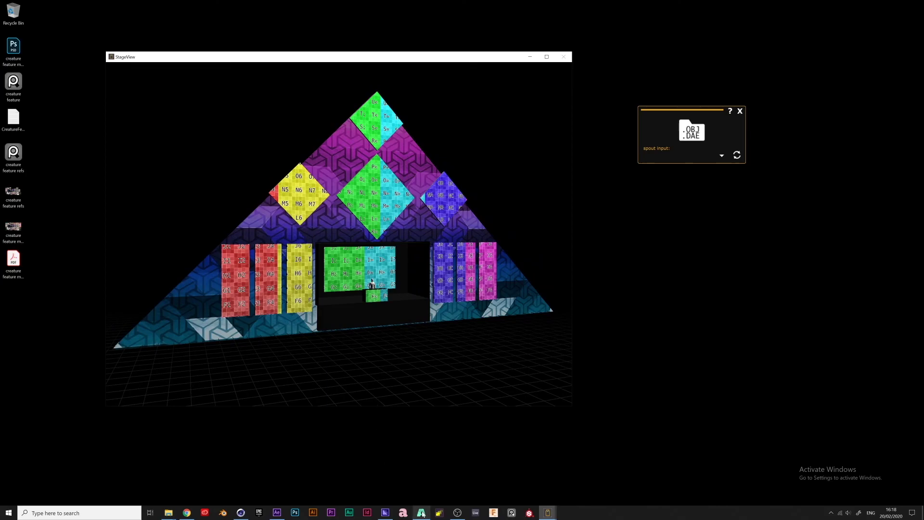
Switch to Resolume Arena and add the Lines generator as a playing clip in Layer 1, Column 1
{"action": "mouse_move", "coordinate": [421, 514]}
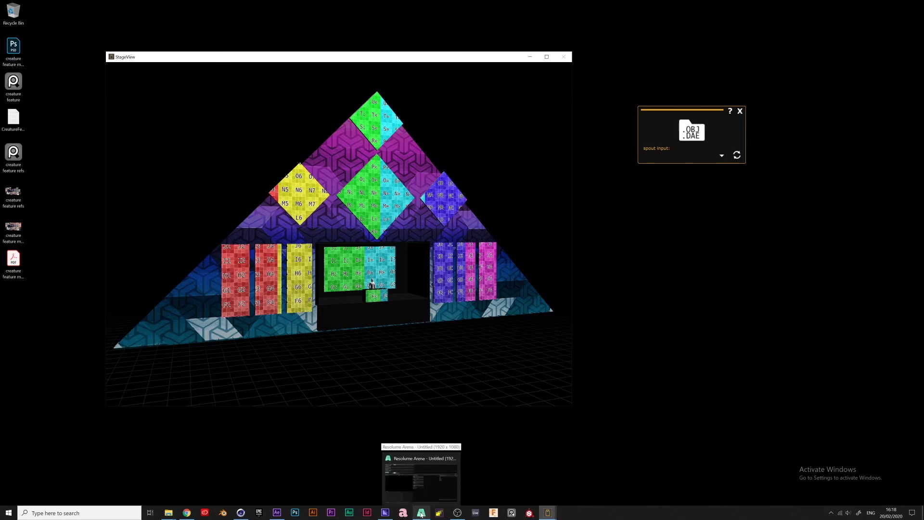
{"action": "left_click", "coordinate": [422, 514]}
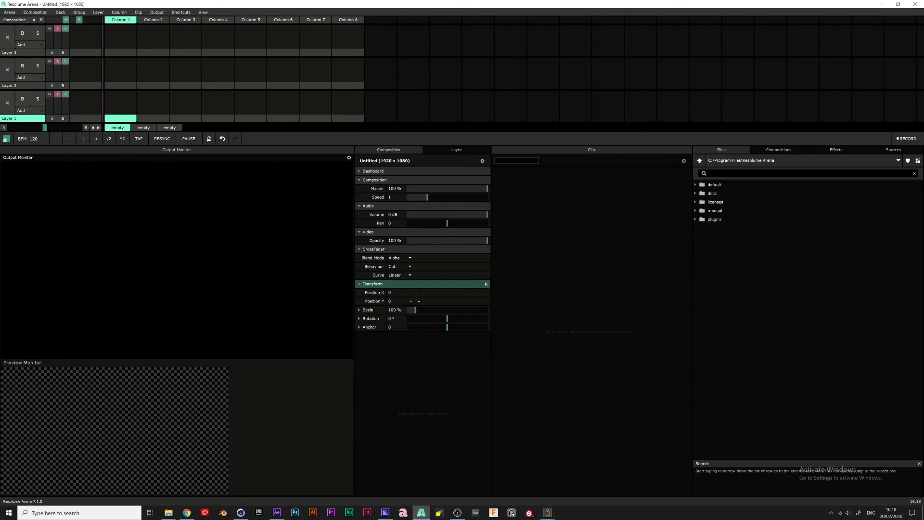
{"action": "left_click", "coordinate": [895, 150]}
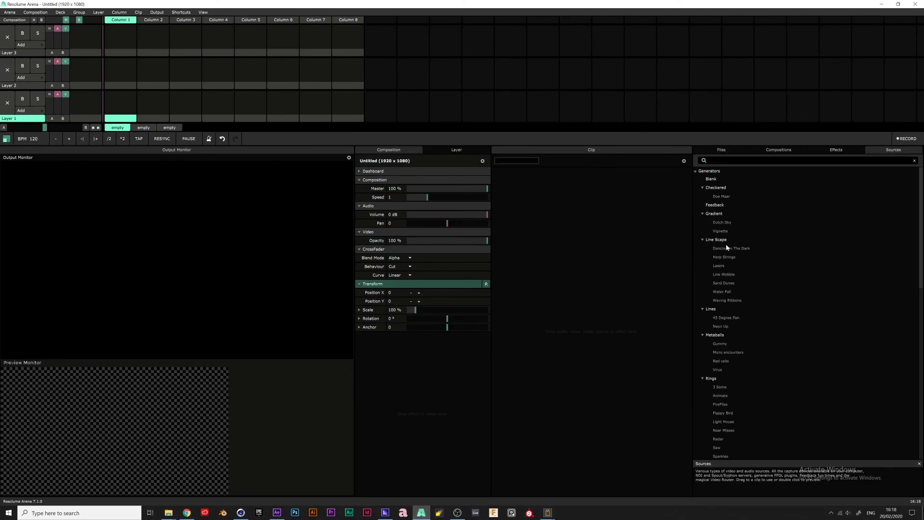
{"action": "left_click", "coordinate": [712, 310]}
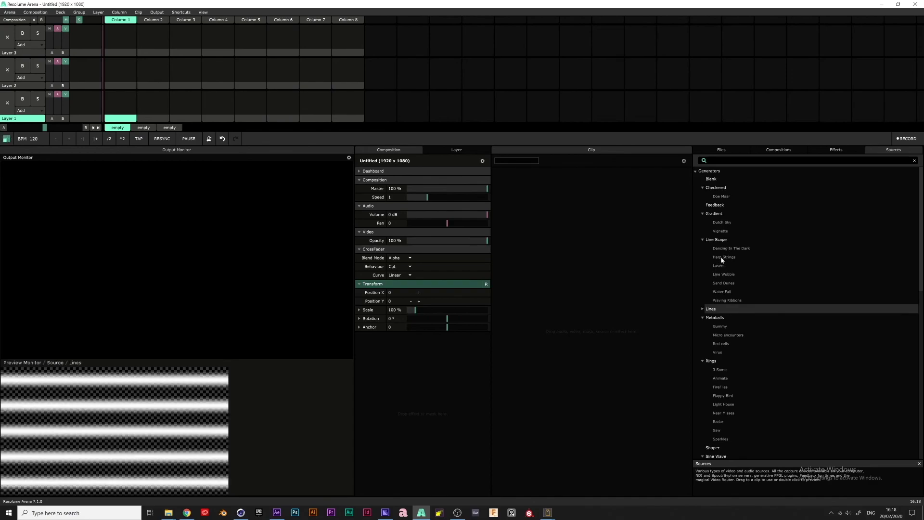
{"action": "left_click_drag", "start_coordinate": [714, 312], "coordinate": [123, 108]}
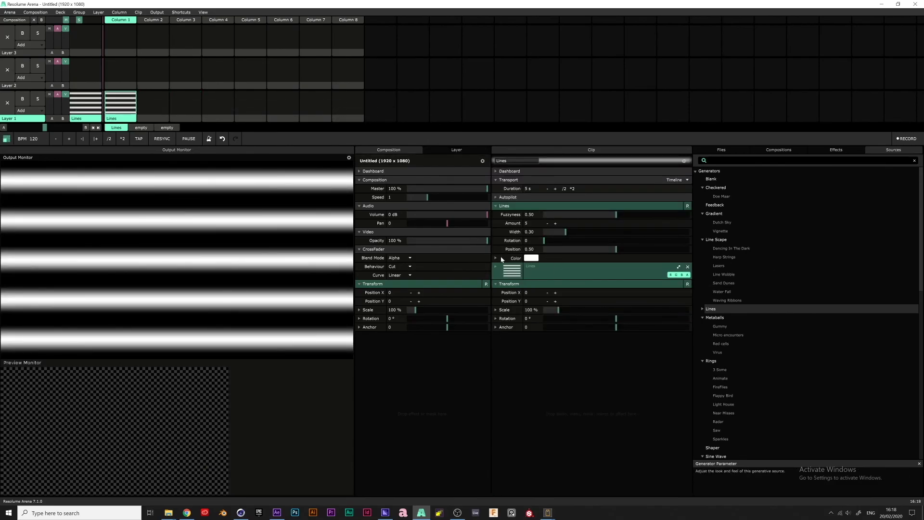
Animate the Lines clip's Position with a Timeline playing backwards at speed 1.72, and colour the lines red
{"action": "left_click", "coordinate": [495, 249]}
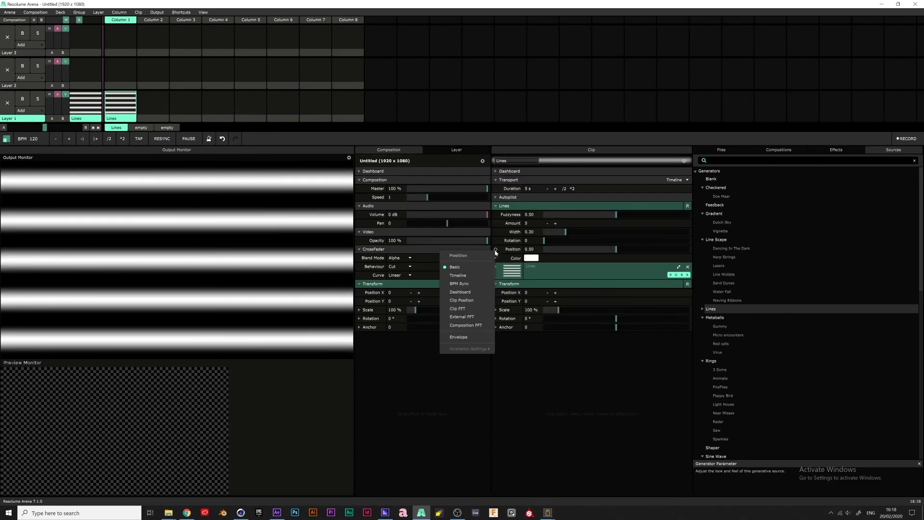
{"action": "left_click", "coordinate": [460, 275]}
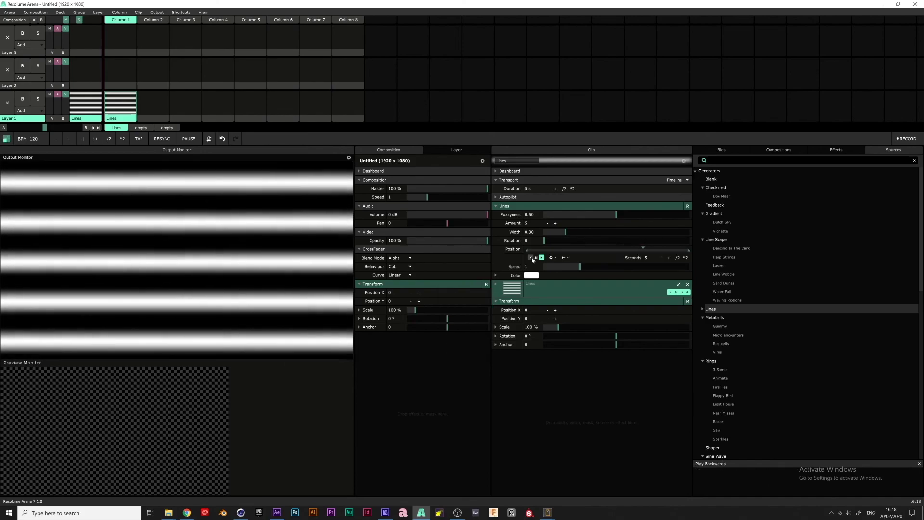
{"action": "left_click_drag", "start_coordinate": [580, 266], "coordinate": [594, 268]}
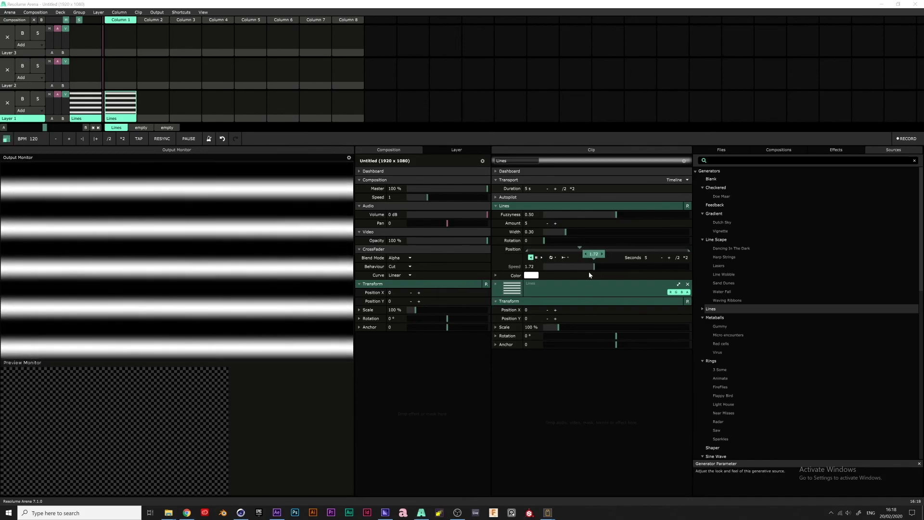
{"action": "left_click", "coordinate": [535, 274]}
{"action": "left_click", "coordinate": [525, 286]}
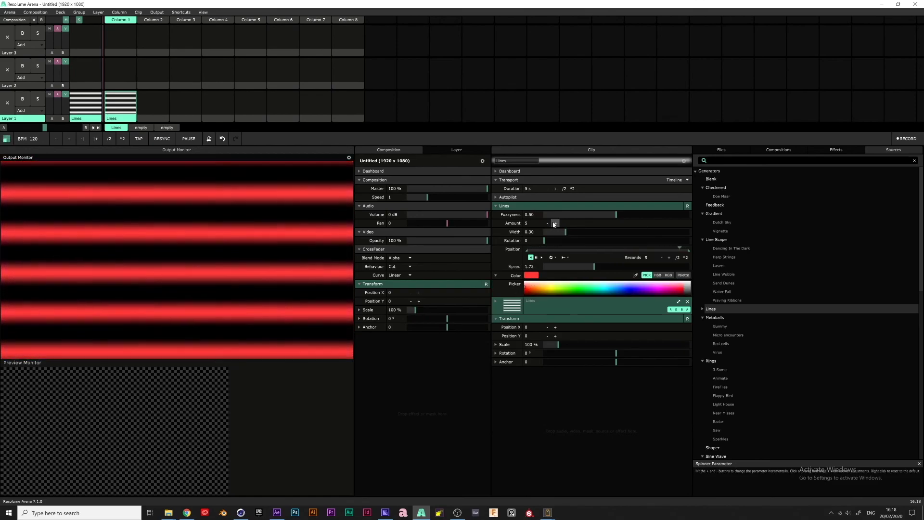
Set the lines' amount to 12 and width to 0.12, with a position animation duration of 5.2 seconds
{"action": "left_click", "coordinate": [555, 223]}
{"action": "left_click", "coordinate": [555, 223]}
{"action": "left_click", "coordinate": [555, 224]}
{"action": "left_click", "coordinate": [555, 223]}
{"action": "left_click", "coordinate": [555, 223]}
{"action": "left_click", "coordinate": [555, 223]}
{"action": "left_click", "coordinate": [555, 224]}
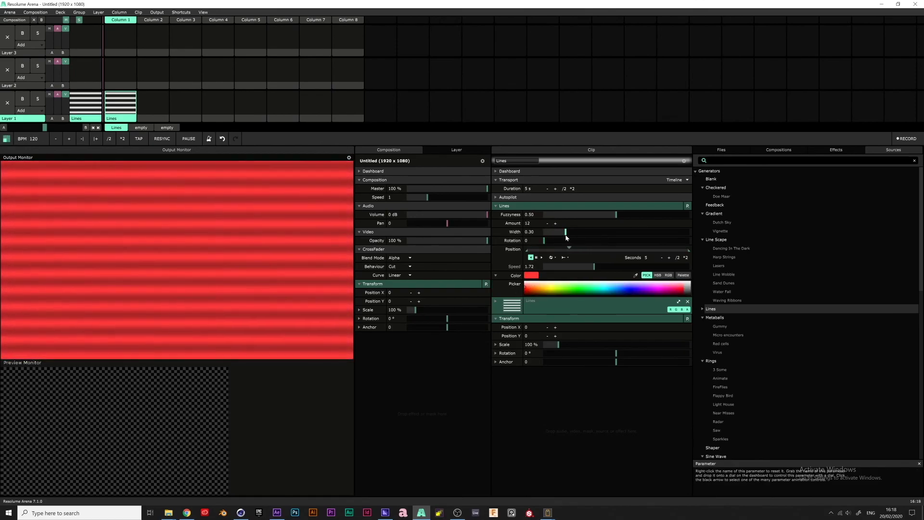
{"action": "left_click_drag", "start_coordinate": [565, 231], "coordinate": [553, 231]}
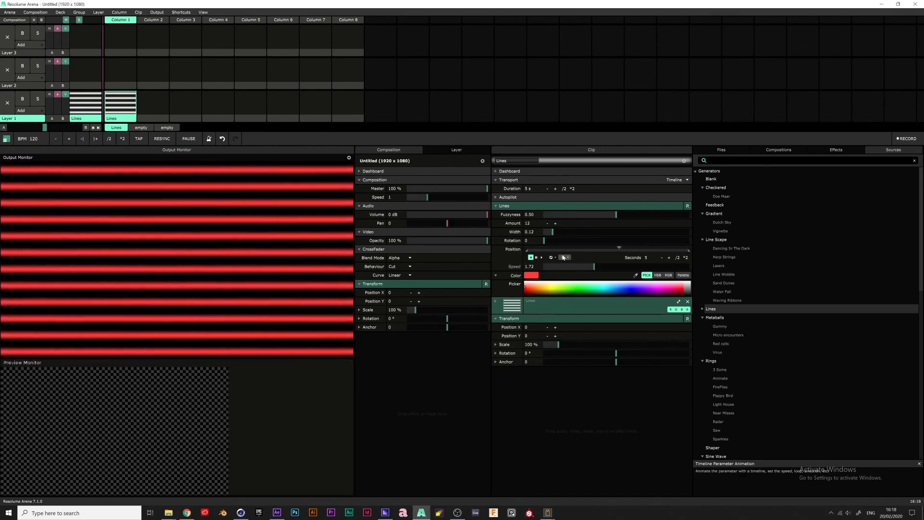
{"action": "left_click", "coordinate": [670, 259]}
Open the Advanced Output settings and fade Layer 1's video out completely
{"action": "left_click", "coordinate": [156, 13]}
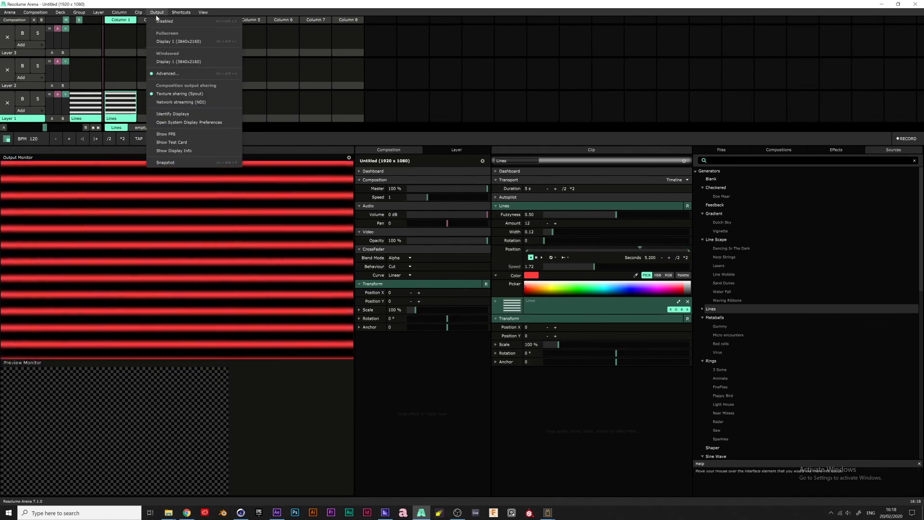
{"action": "left_click", "coordinate": [168, 74]}
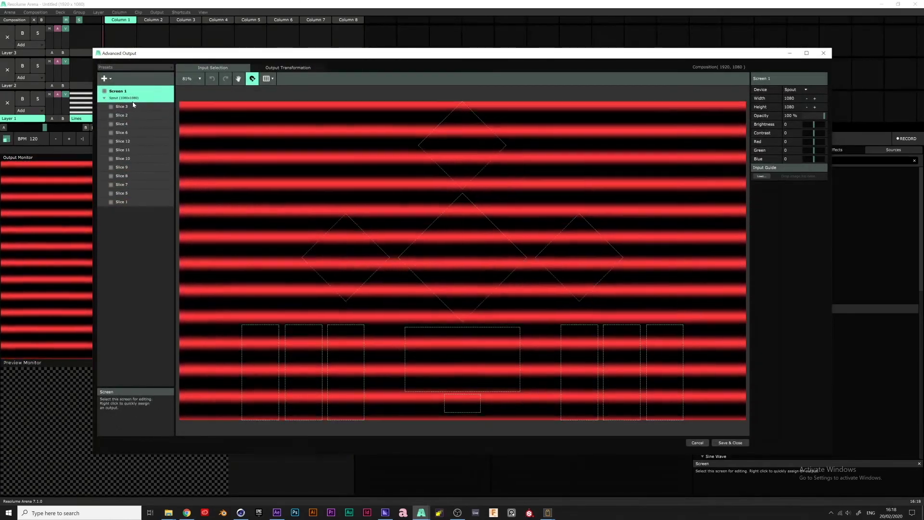
{"action": "scroll", "coordinate": [491, 246], "scroll_direction": "down", "scroll_amount": 1}
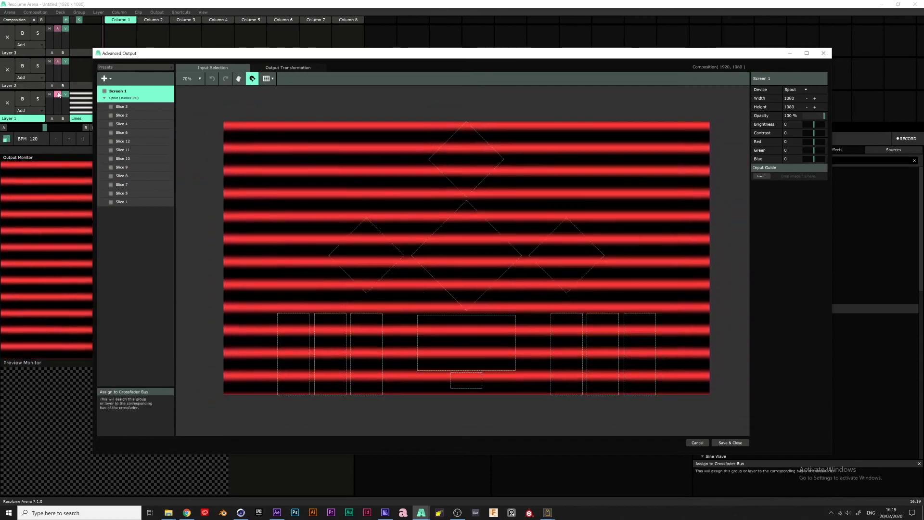
{"action": "left_click_drag", "start_coordinate": [66, 95], "coordinate": [65, 150]}
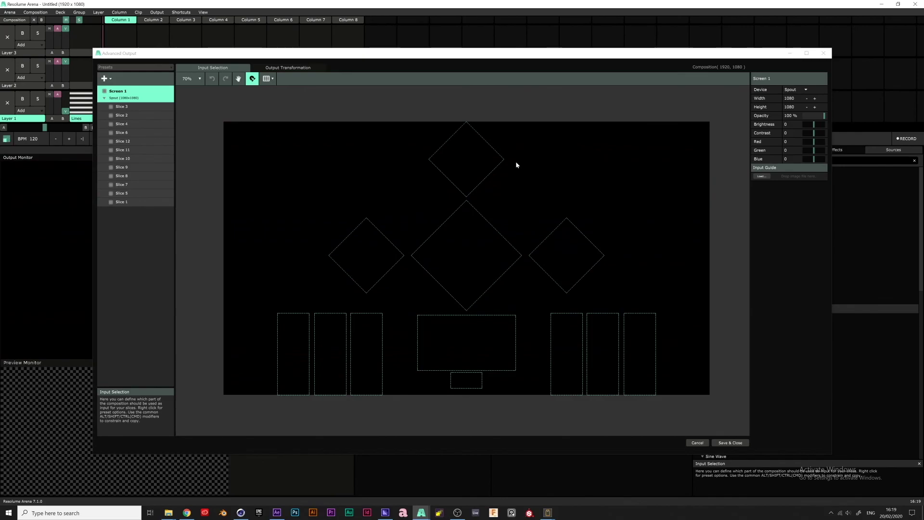
In the output transformation, set Screen 1's device to Virtual Output with a width of 1080
{"action": "left_click", "coordinate": [288, 68]}
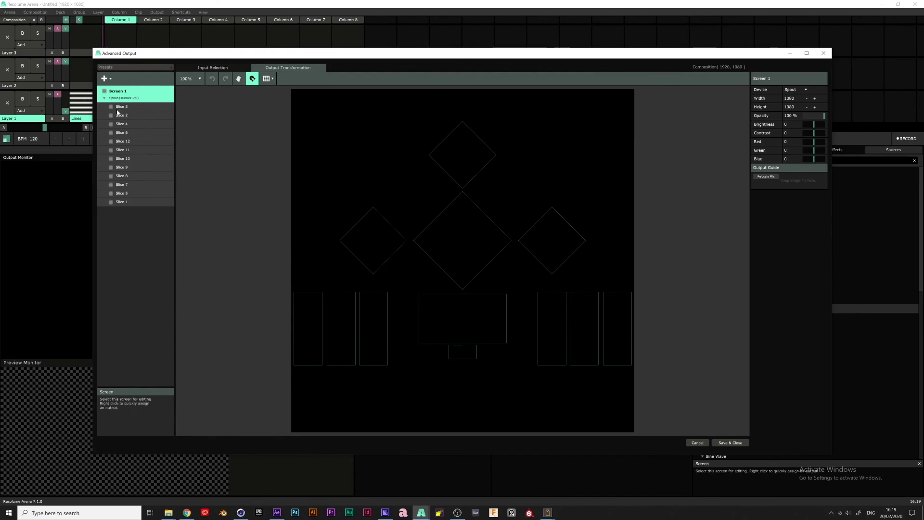
{"action": "left_click", "coordinate": [795, 89]}
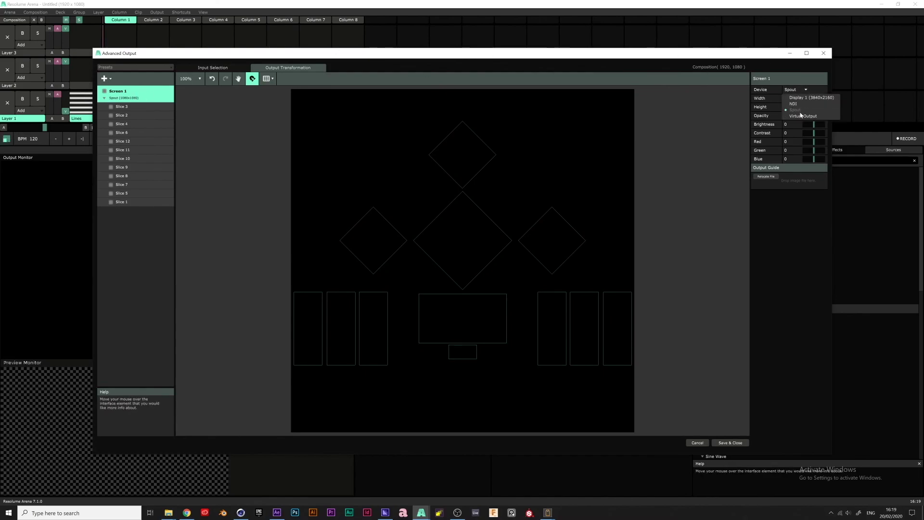
{"action": "left_click", "coordinate": [802, 116]}
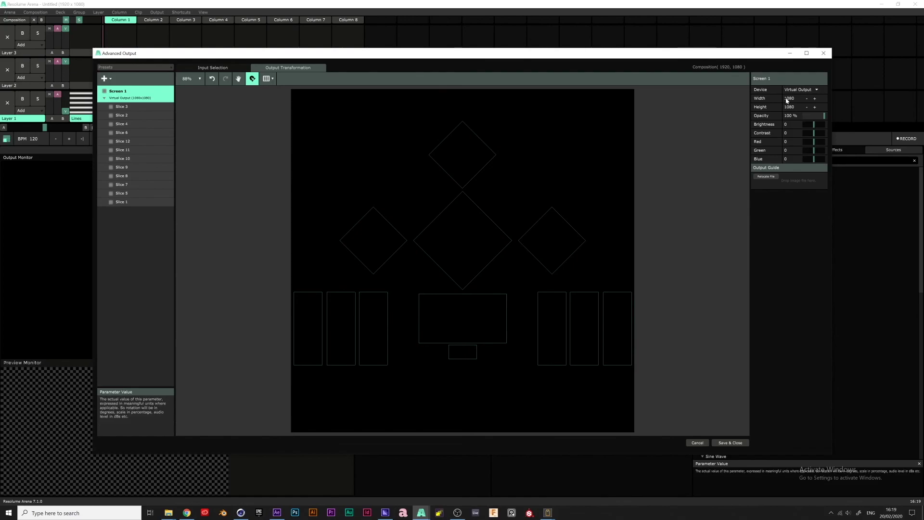
{"action": "double_click", "coordinate": [789, 98]}
{"action": "key", "text": "Return"}
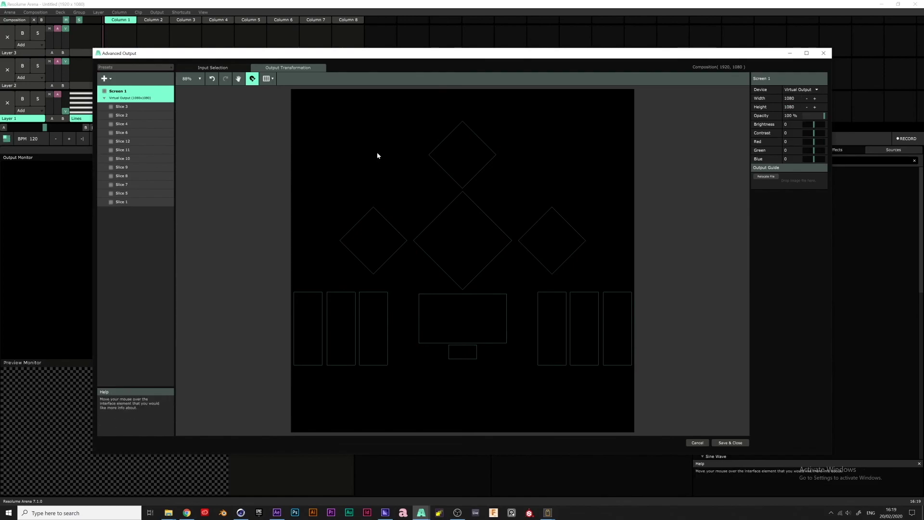
Bring up a file browser window and arrange it beside the Advanced Output window
{"action": "left_click", "coordinate": [766, 177]}
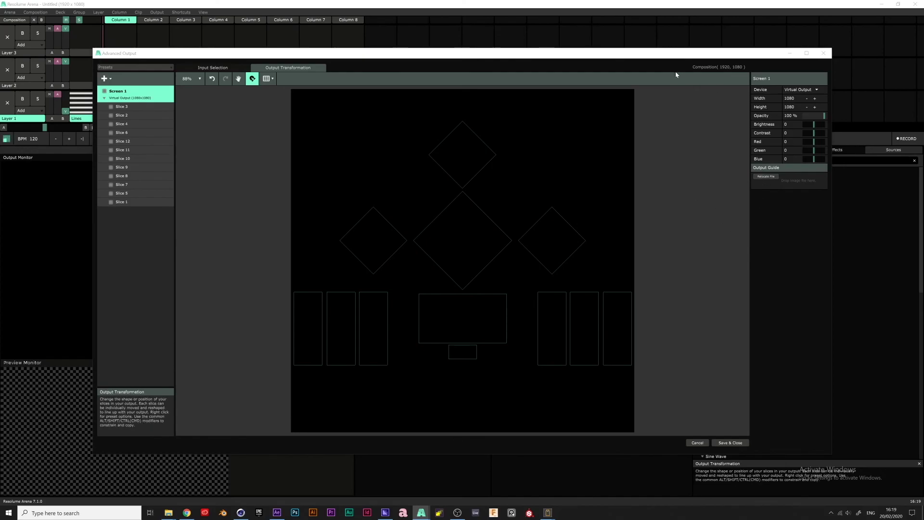
{"action": "left_click_drag", "start_coordinate": [674, 56], "coordinate": [600, 79]}
{"action": "left_click", "coordinate": [635, 357]}
{"action": "mouse_move", "coordinate": [169, 513]}
{"action": "left_click", "coordinate": [193, 481]}
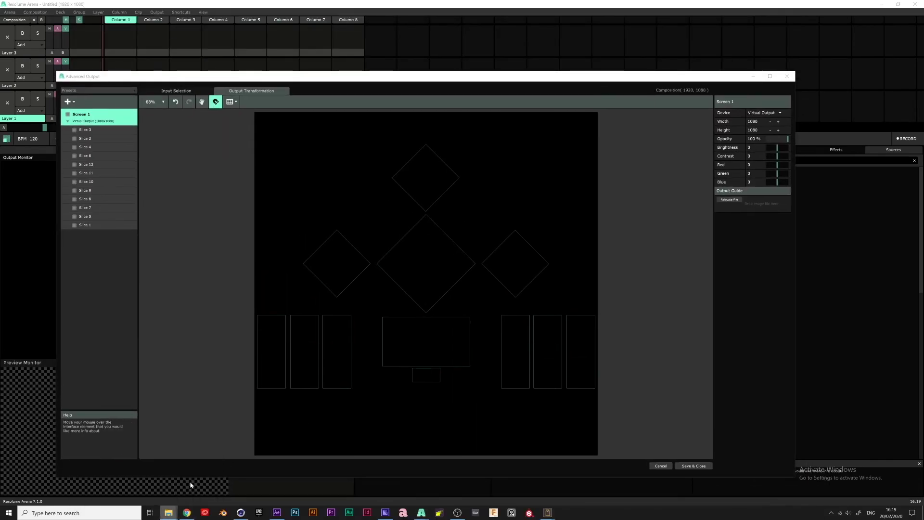
{"action": "left_click_drag", "start_coordinate": [181, 77], "coordinate": [357, 51]}
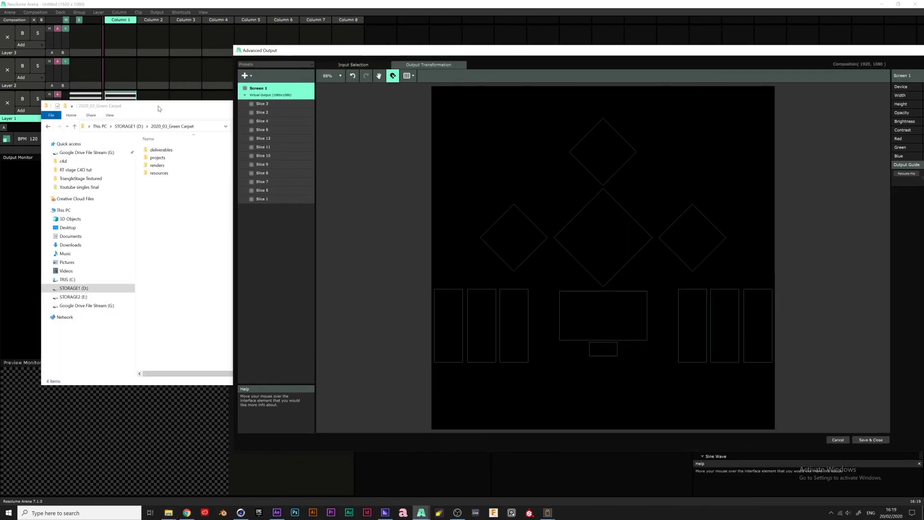
{"action": "left_click_drag", "start_coordinate": [159, 108], "coordinate": [135, 153]}
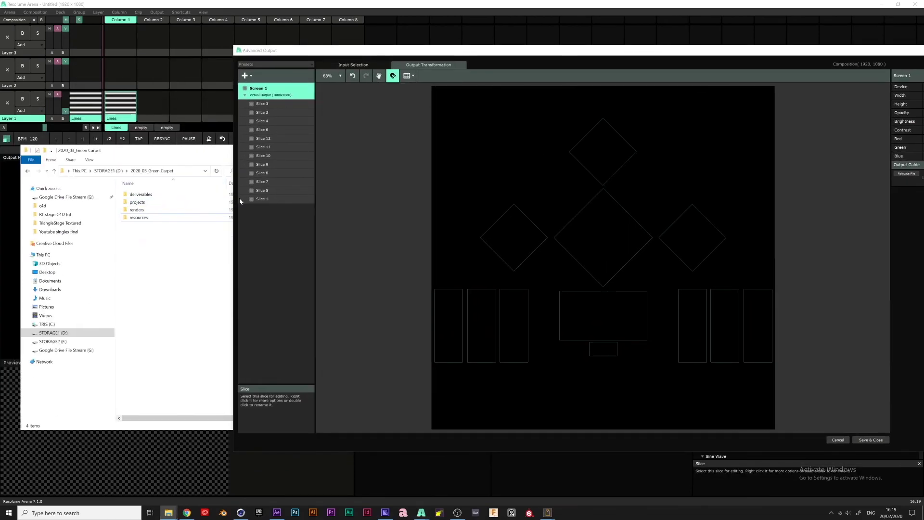
{"action": "left_click_drag", "start_coordinate": [232, 240], "coordinate": [425, 231]}
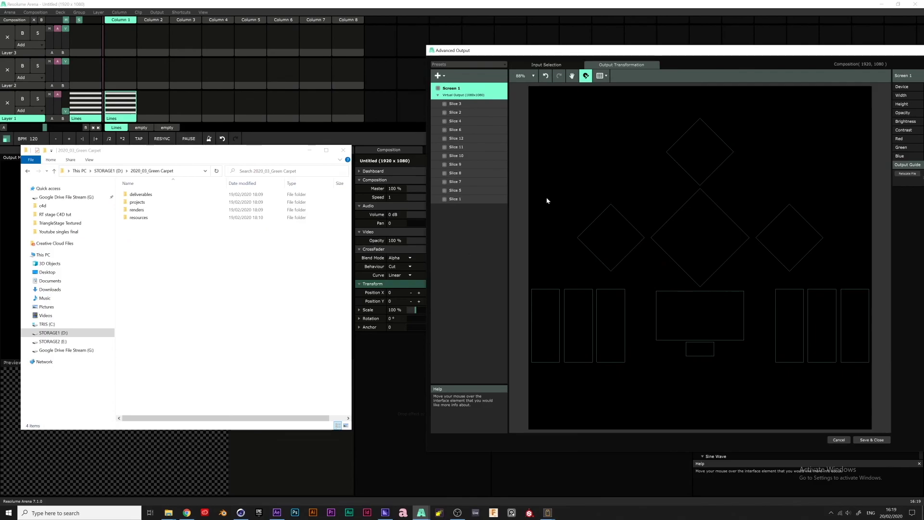
{"action": "left_click_drag", "start_coordinate": [795, 53], "coordinate": [681, 54]}
{"action": "left_click", "coordinate": [250, 258]}
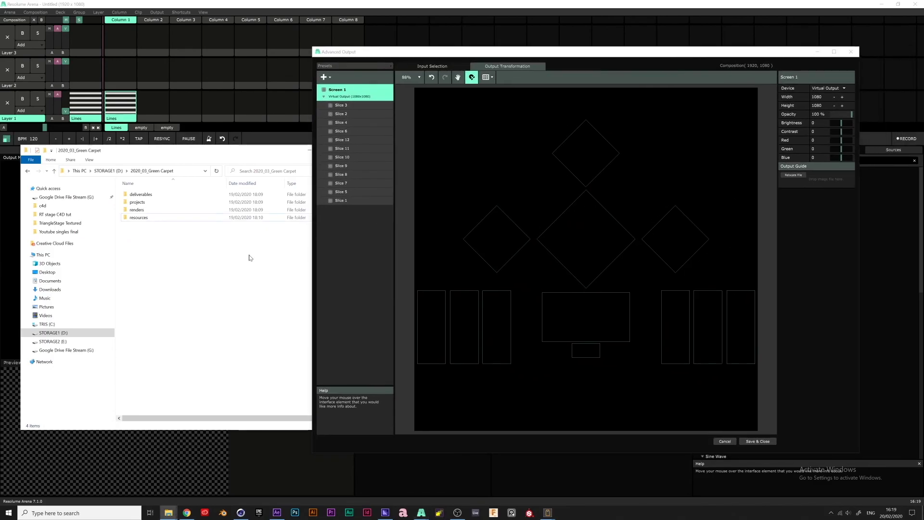
Load the "texture ref" image from D:\2019_PixelcloneStuff\RT stage C4D tut as Screen 1's output guide
{"action": "left_click", "coordinate": [53, 333]}
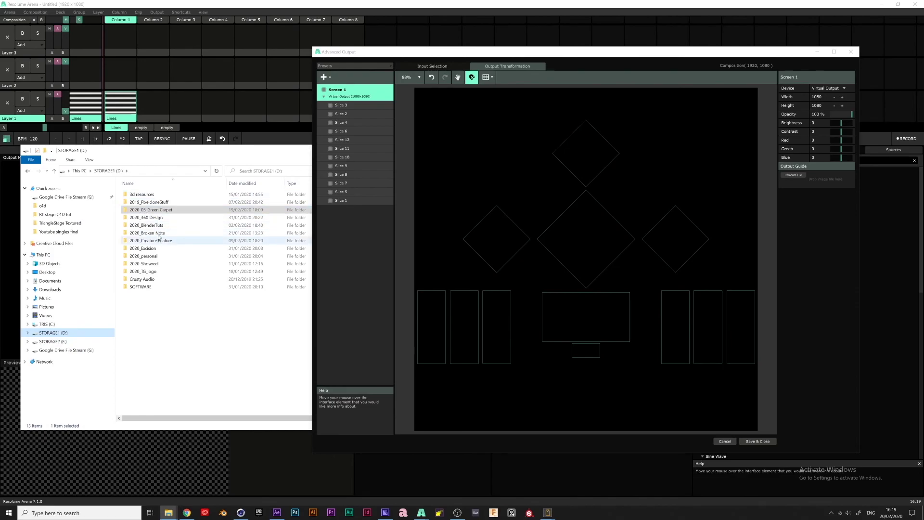
{"action": "double_click", "coordinate": [151, 202]}
{"action": "double_click", "coordinate": [218, 201]}
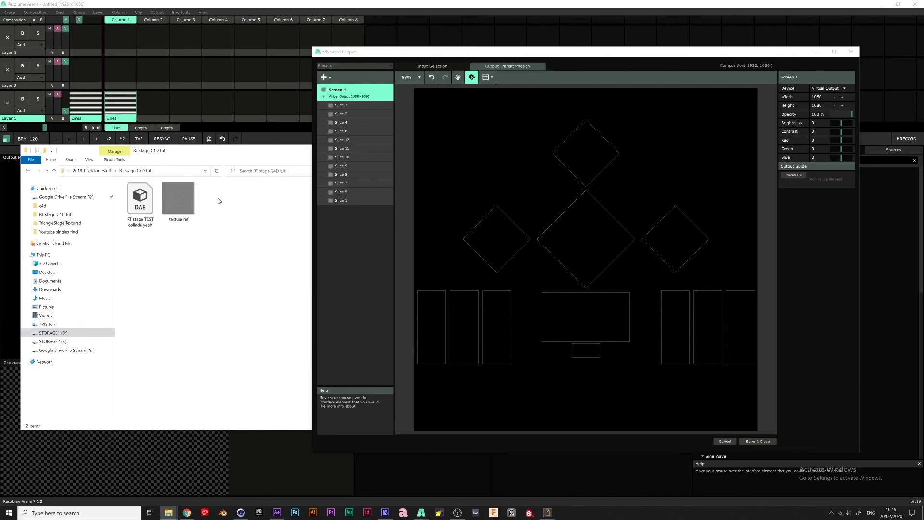
{"action": "left_click", "coordinate": [176, 201]}
{"action": "left_click_drag", "start_coordinate": [797, 175], "coordinate": [856, 174]}
Enlarge the Advanced Output window and close the file browser
{"action": "left_click_drag", "start_coordinate": [614, 55], "coordinate": [504, 37]}
{"action": "scroll", "coordinate": [480, 220], "scroll_direction": "up", "scroll_amount": 1}
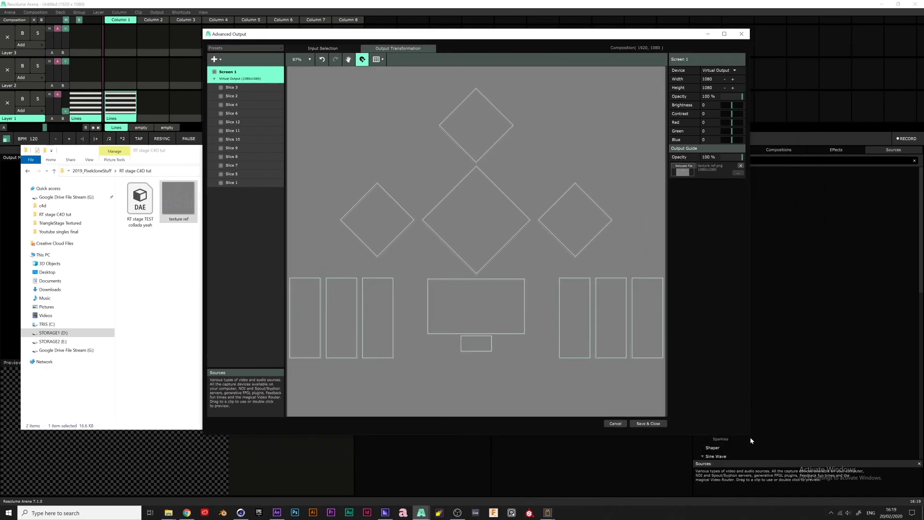
{"action": "left_click_drag", "start_coordinate": [750, 436], "coordinate": [897, 434]}
{"action": "scroll", "coordinate": [489, 161], "scroll_direction": "up", "scroll_amount": 3}
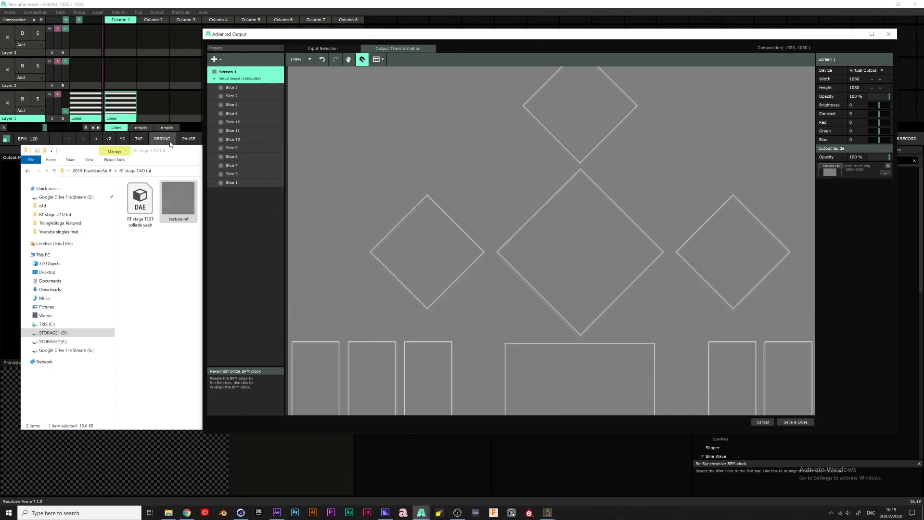
{"action": "left_click", "coordinate": [185, 154]}
{"action": "left_click_drag", "start_coordinate": [156, 152], "coordinate": [36, 272]}
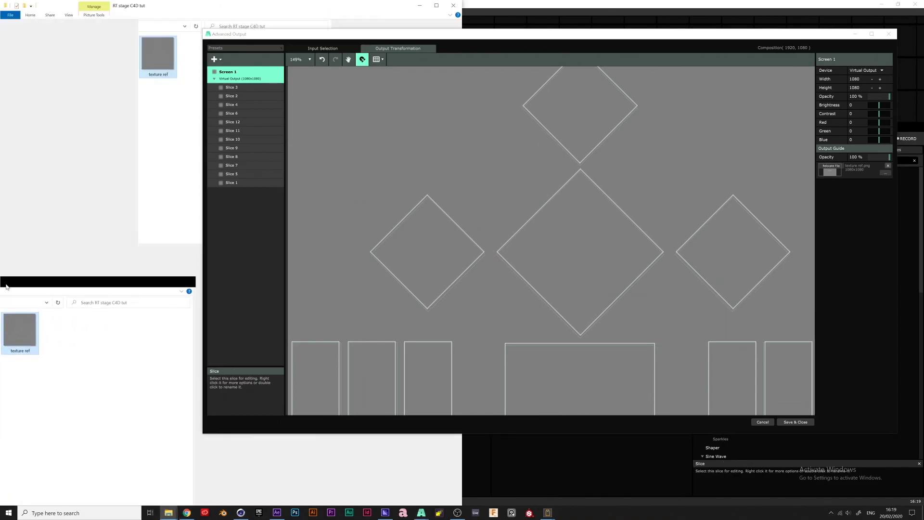
{"action": "left_click_drag", "start_coordinate": [6, 287], "coordinate": [5, 287]}
{"action": "left_click", "coordinate": [452, 4]}
Line up the top diamond slice (Slice 4) with its guide outline at X 540, Y 201.50
{"action": "left_click_drag", "start_coordinate": [479, 30], "coordinate": [383, 60]}
{"action": "scroll", "coordinate": [508, 144], "scroll_direction": "up", "scroll_amount": 3}
{"action": "middle_click_drag", "start_coordinate": [514, 147], "coordinate": [511, 230]}
{"action": "left_click", "coordinate": [494, 193]}
{"action": "scroll", "coordinate": [479, 119], "scroll_direction": "up", "scroll_amount": 1}
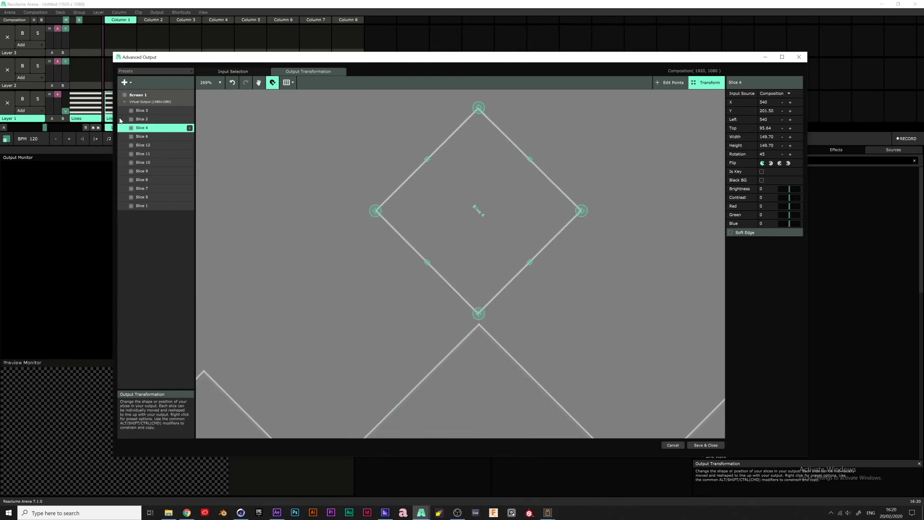
Move the large central diamond slice (Slice 1) onto its guide outline at X 540, Y 472.50
{"action": "scroll", "coordinate": [452, 279], "scroll_direction": "down", "scroll_amount": 4}
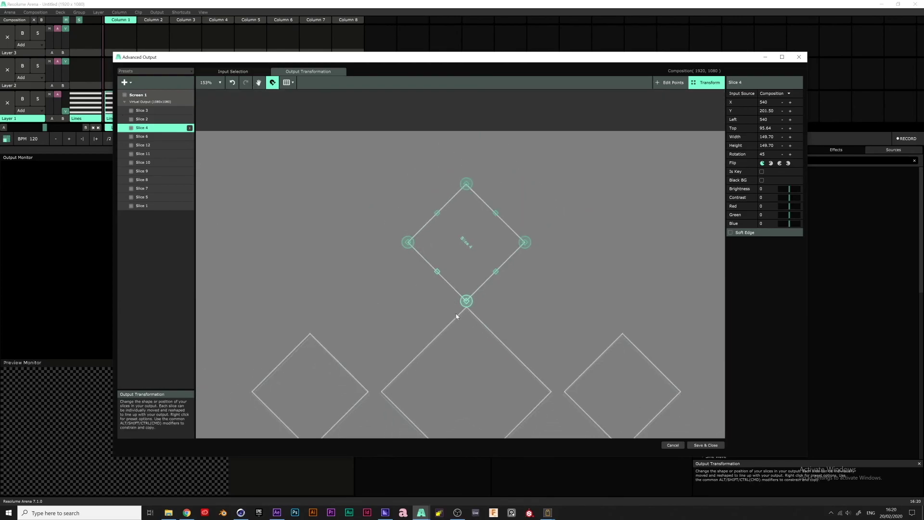
{"action": "middle_click_drag", "start_coordinate": [563, 284], "coordinate": [569, 160]}
{"action": "left_click", "coordinate": [438, 274]}
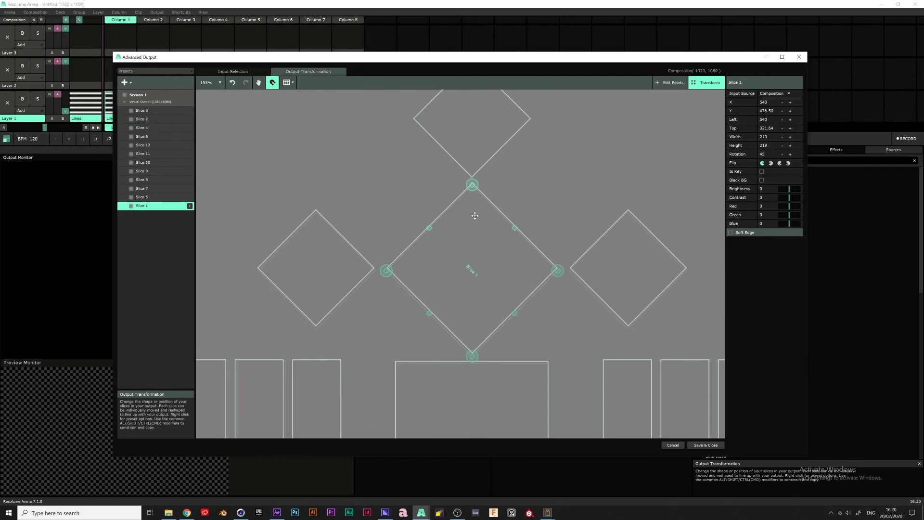
{"action": "scroll", "coordinate": [475, 216], "scroll_direction": "up", "scroll_amount": 2}
{"action": "scroll", "coordinate": [475, 216], "scroll_direction": "up", "scroll_amount": 2}
{"action": "left_click_drag", "start_coordinate": [460, 280], "coordinate": [462, 274]}
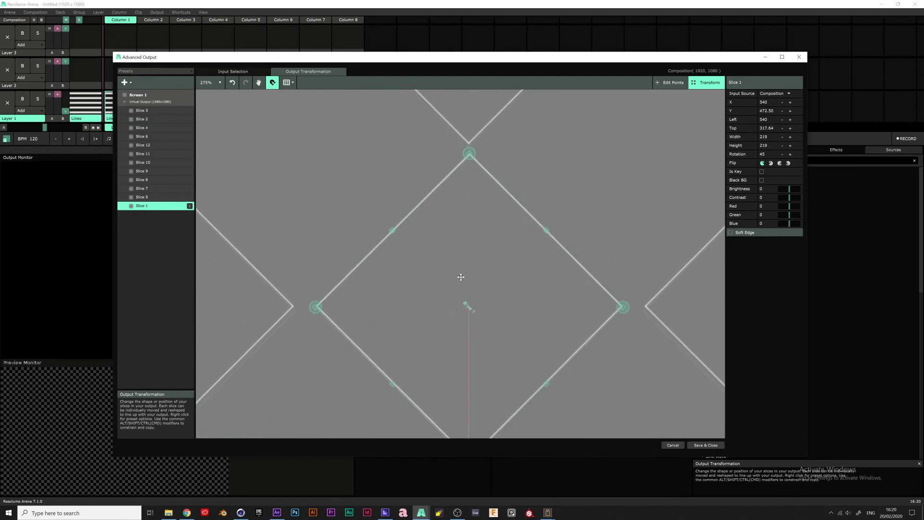
Align the side diamonds with the guide: Slice 3 at X 258.10, Y 471.50 and Slice 2 at X 822.10, Y 471.50
{"action": "middle_click_drag", "start_coordinate": [300, 218], "coordinate": [519, 162]}
{"action": "scroll", "coordinate": [429, 235], "scroll_direction": "up", "scroll_amount": 1}
{"action": "left_click", "coordinate": [430, 281]}
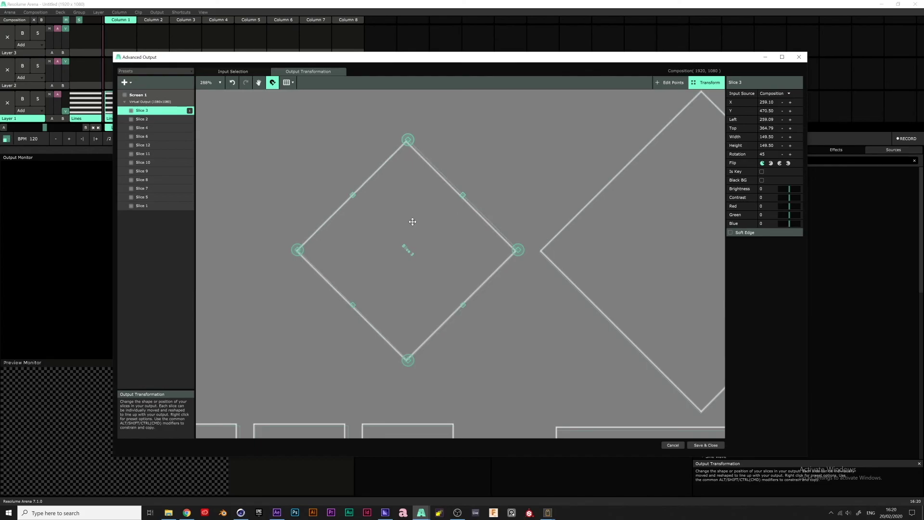
{"action": "middle_click_drag", "start_coordinate": [681, 199], "coordinate": [313, 204]}
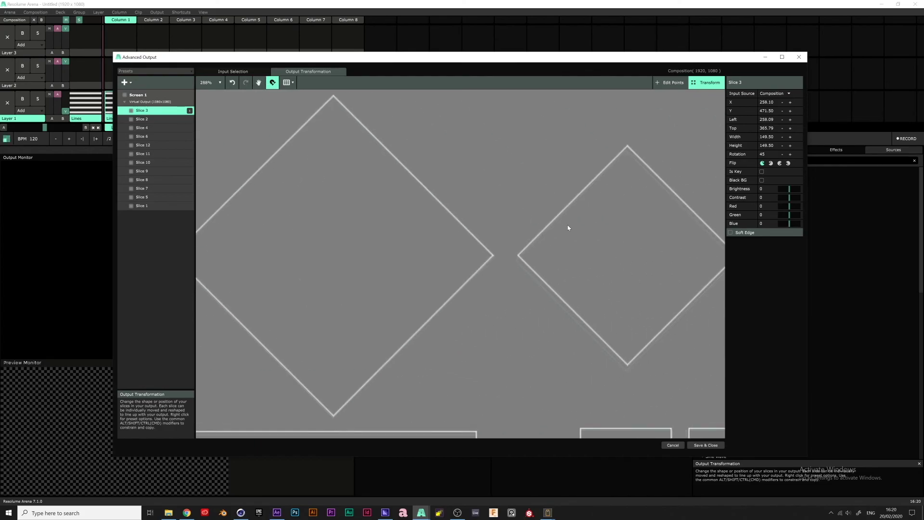
{"action": "left_click", "coordinate": [567, 225]}
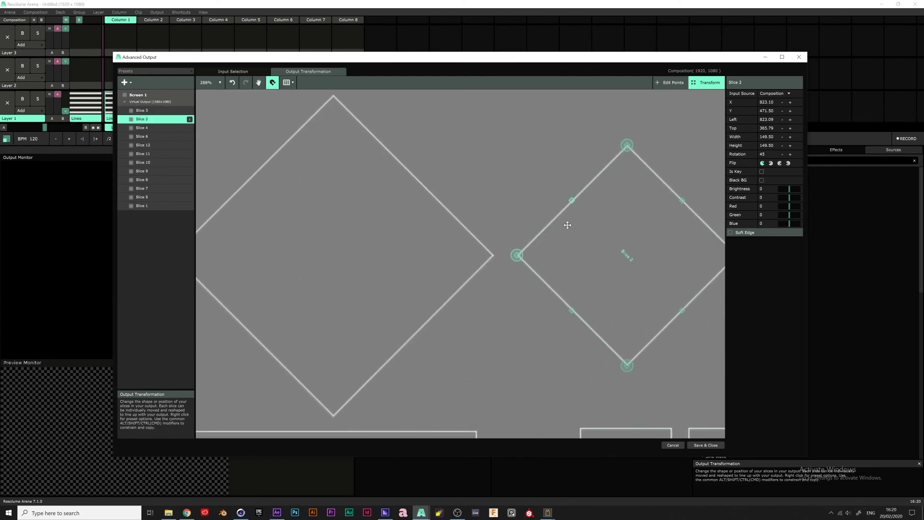
Nudge the outermost right-hand rectangular slice (Slice 12) onto its guide outline
{"action": "middle_click_drag", "start_coordinate": [649, 327], "coordinate": [558, 248]}
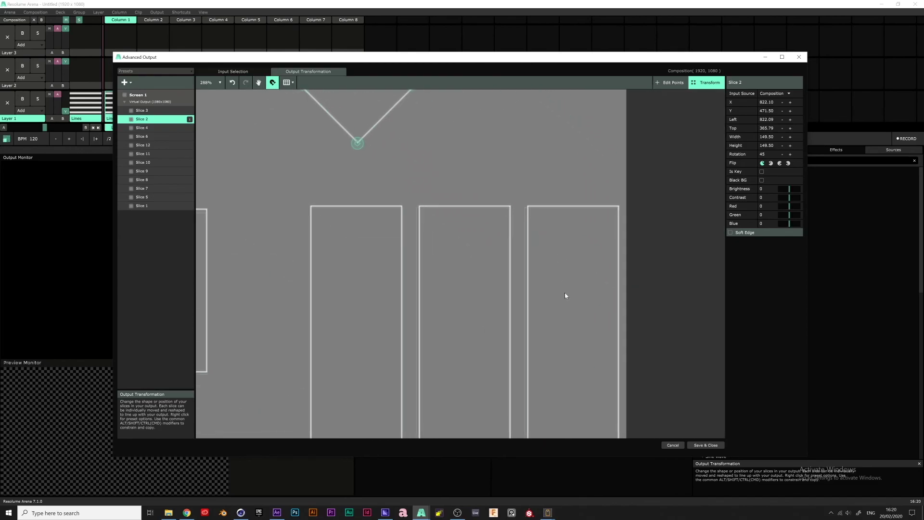
{"action": "left_click", "coordinate": [568, 297]}
{"action": "key", "text": "Right"}
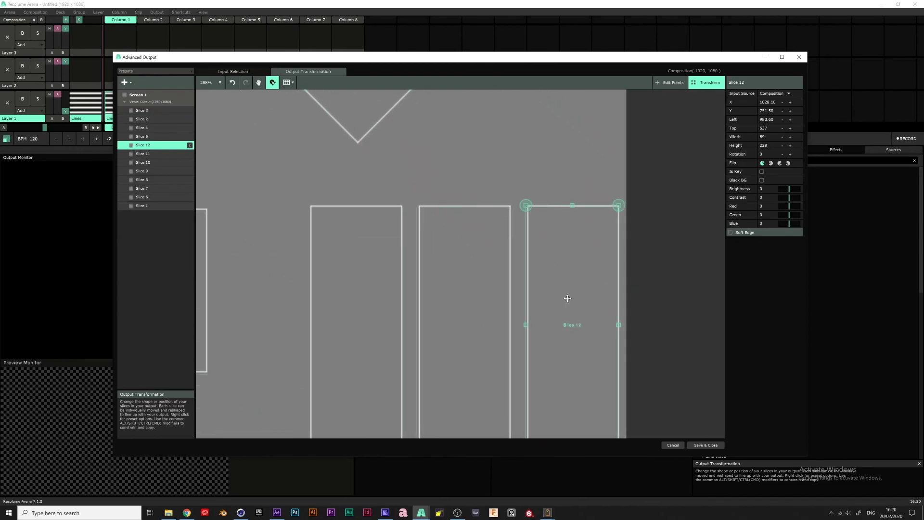
Align the other two right-hand rectangular slices, Slice 11 and Slice 10, with their guide outlines at Y 751.50
{"action": "scroll", "coordinate": [496, 228], "scroll_direction": "down", "scroll_amount": 3}
{"action": "scroll", "coordinate": [495, 227], "scroll_direction": "left", "scroll_amount": 2}
{"action": "left_click", "coordinate": [495, 227]}
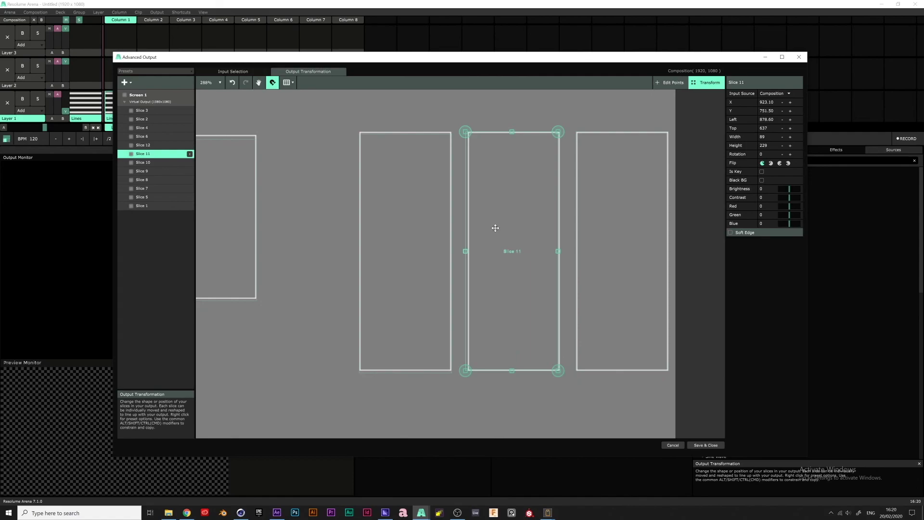
{"action": "left_click", "coordinate": [379, 243]}
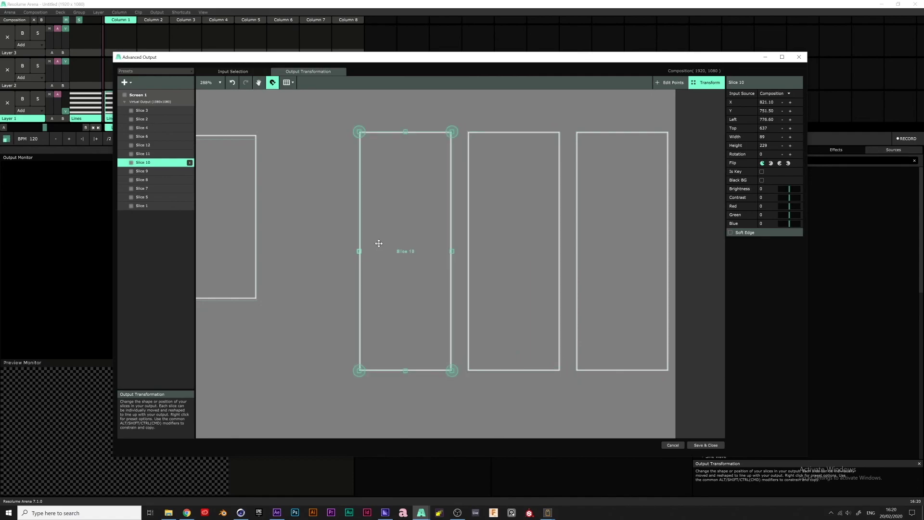
Nudge the large central rectangle (Slice 5) onto its guide outline and the small one below (Slice 6) to X 540, Y 824
{"action": "scroll", "coordinate": [321, 231], "scroll_direction": "up", "scroll_amount": 1}
{"action": "middle_click_drag", "start_coordinate": [256, 236], "coordinate": [495, 214]}
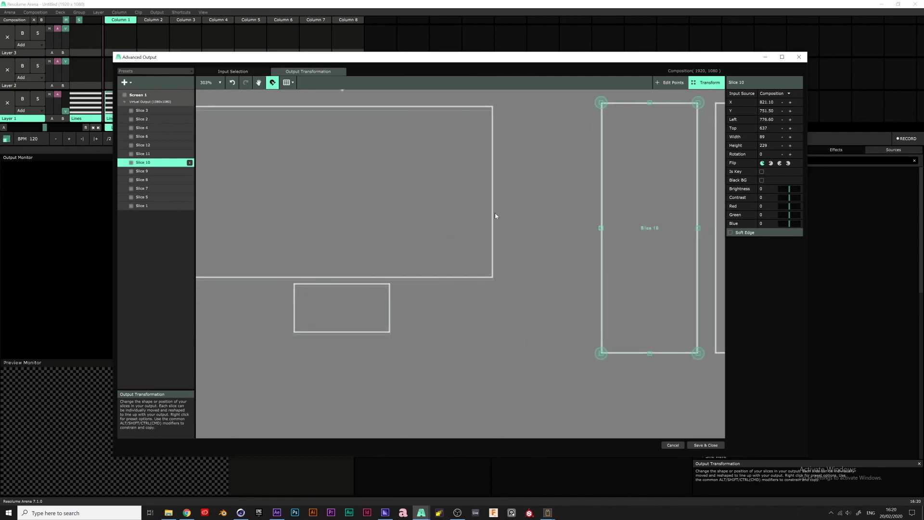
{"action": "middle_click_drag", "start_coordinate": [313, 189], "coordinate": [450, 227]}
{"action": "left_click", "coordinate": [442, 223]}
{"action": "key", "text": "Up"}
{"action": "key", "text": "Up"}
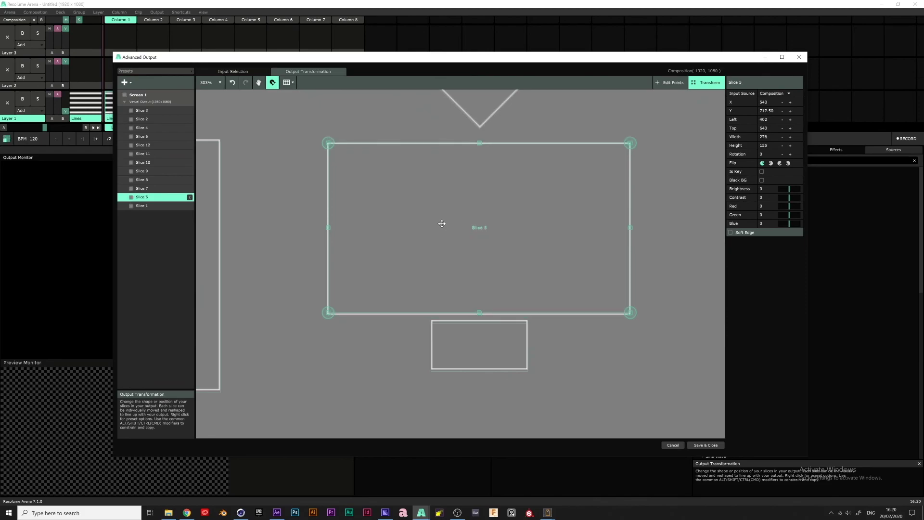
{"action": "left_click", "coordinate": [506, 347]}
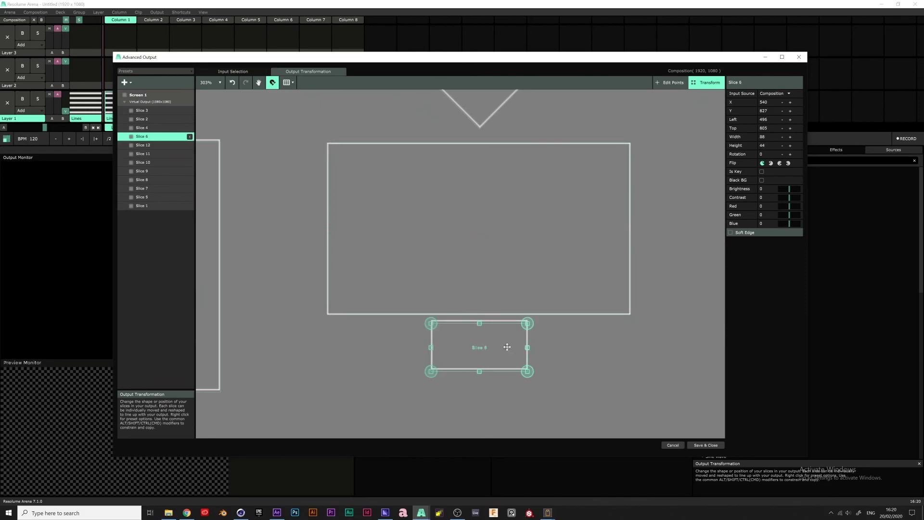
{"action": "key", "text": "Left"}
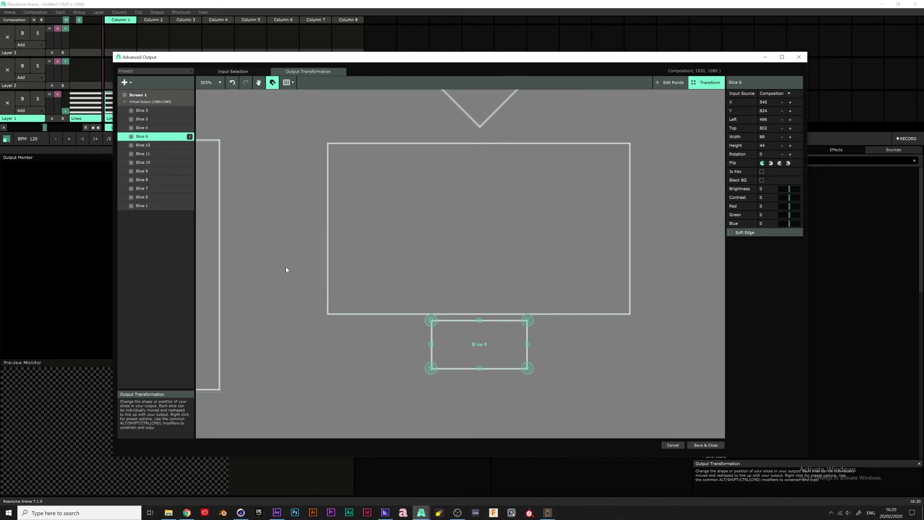
Align the three left-hand rectangular slices with the guide: Slice 9 at X 259.10, Slice 8 on its outline and Slice 7 at X 50.50
{"action": "left_click_drag", "start_coordinate": [268, 259], "coordinate": [594, 266]}
{"action": "left_click", "coordinate": [506, 262]}
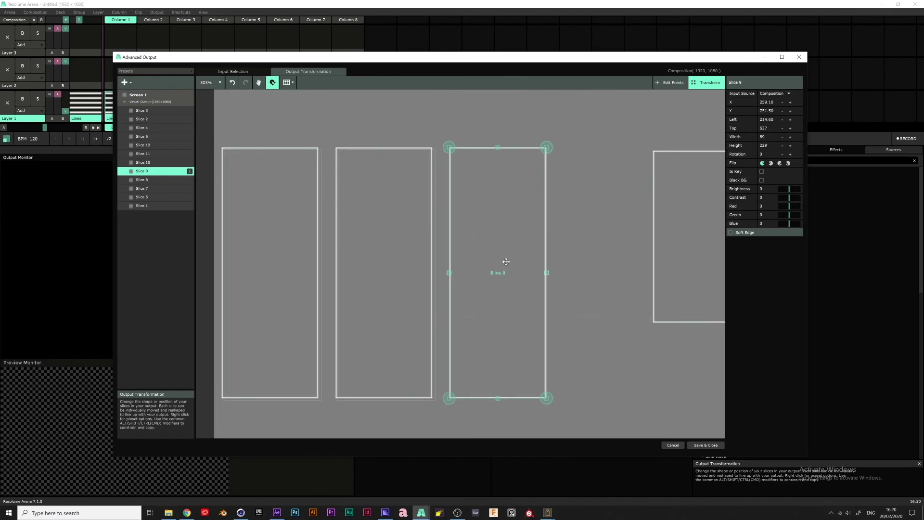
{"action": "left_click", "coordinate": [395, 260]}
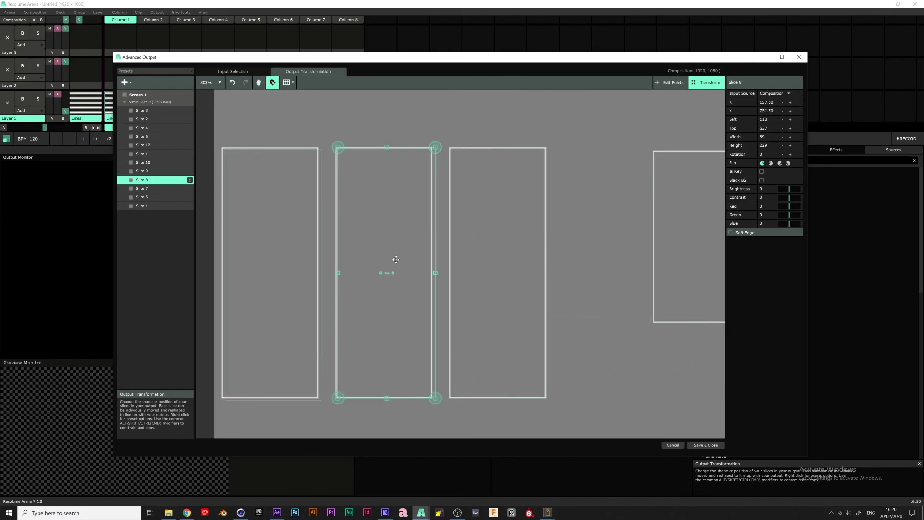
{"action": "key", "text": "Left"}
{"action": "key", "text": "Left"}
{"action": "middle_click_drag", "start_coordinate": [387, 258], "coordinate": [470, 244]}
{"action": "left_click", "coordinate": [349, 244]}
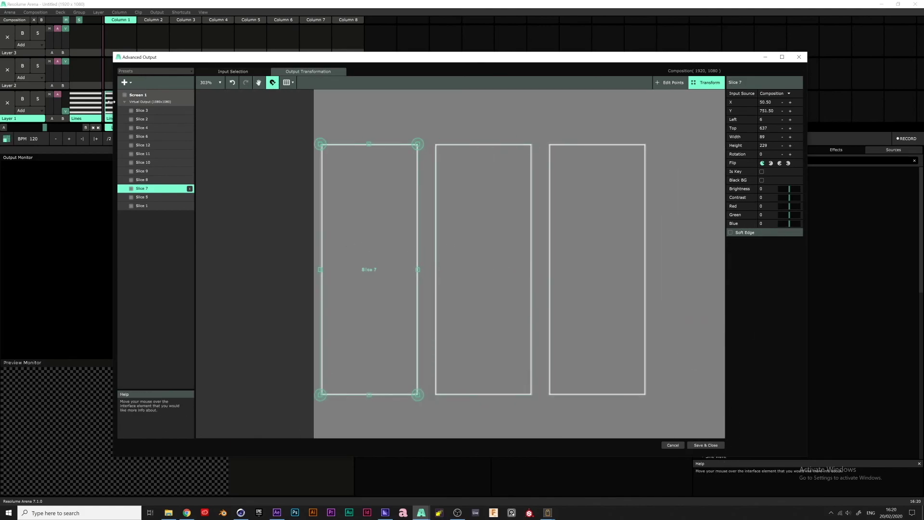
Set the output guide opacity of Screen 1 to 0 % so only the slices remain in the output area
{"action": "left_click", "coordinate": [153, 100]}
{"action": "left_click_drag", "start_coordinate": [800, 183], "coordinate": [778, 181]}
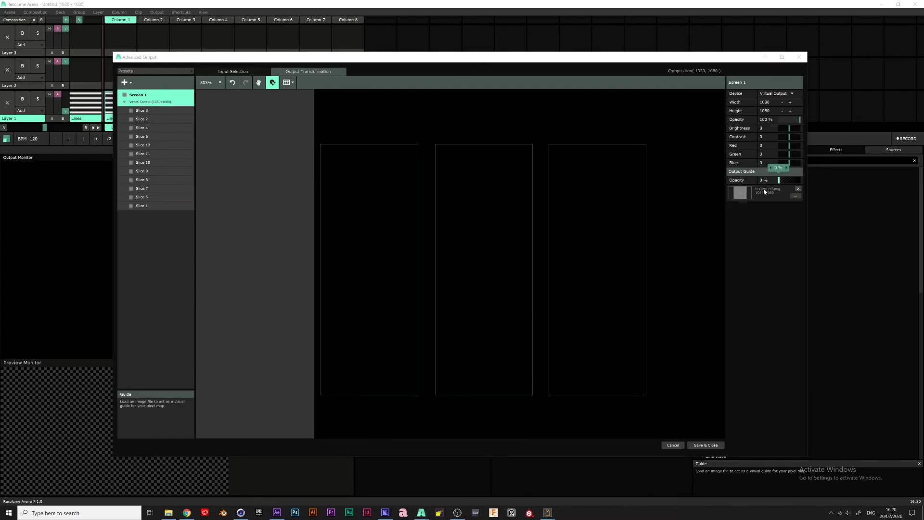
{"action": "scroll", "coordinate": [489, 220], "scroll_direction": "down", "scroll_amount": 6}
{"action": "middle_click_drag", "start_coordinate": [546, 199], "coordinate": [442, 256]}
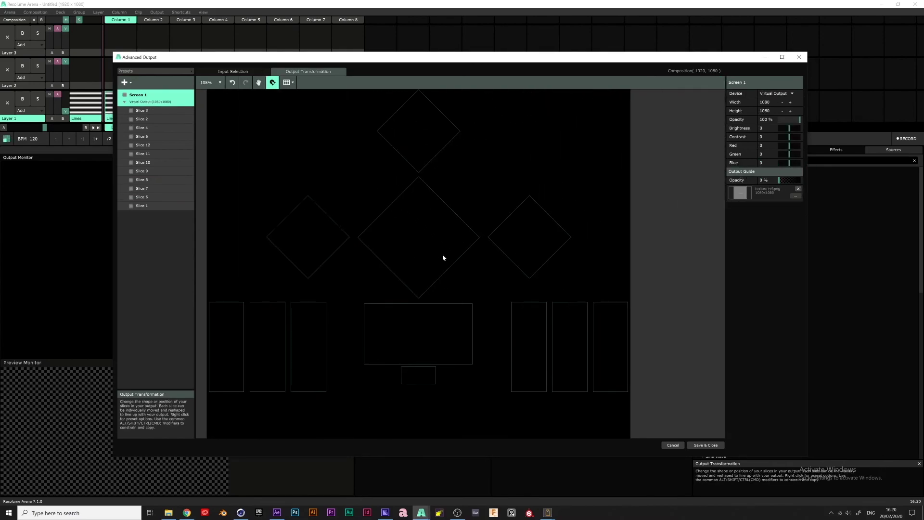
{"action": "scroll", "coordinate": [443, 255], "scroll_direction": "down", "scroll_amount": 1}
Switch Screen 1's output device to Spout and set its width to 1080
{"action": "left_click", "coordinate": [775, 93]}
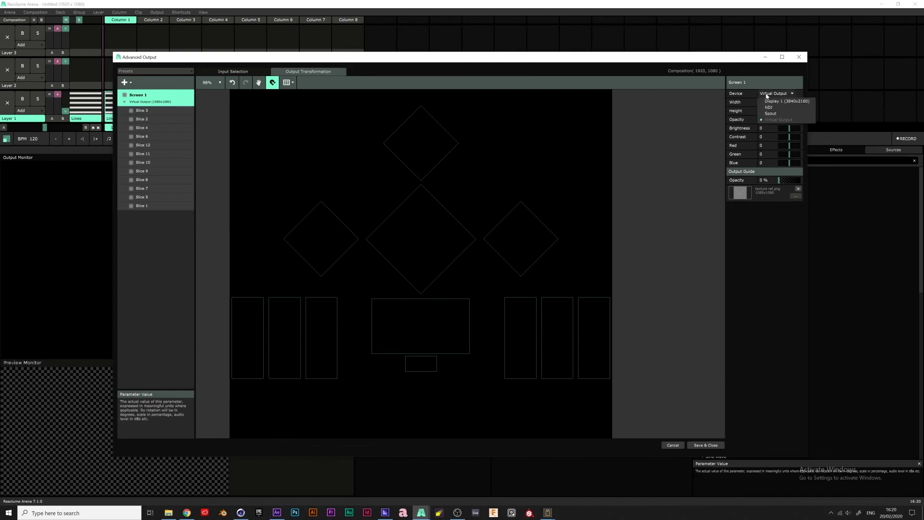
{"action": "left_click", "coordinate": [778, 115]}
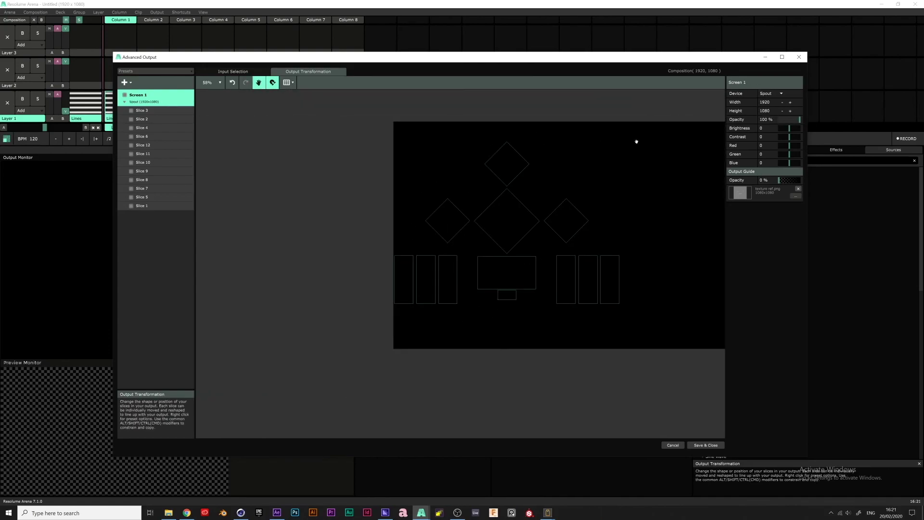
{"action": "left_click", "coordinate": [762, 103]}
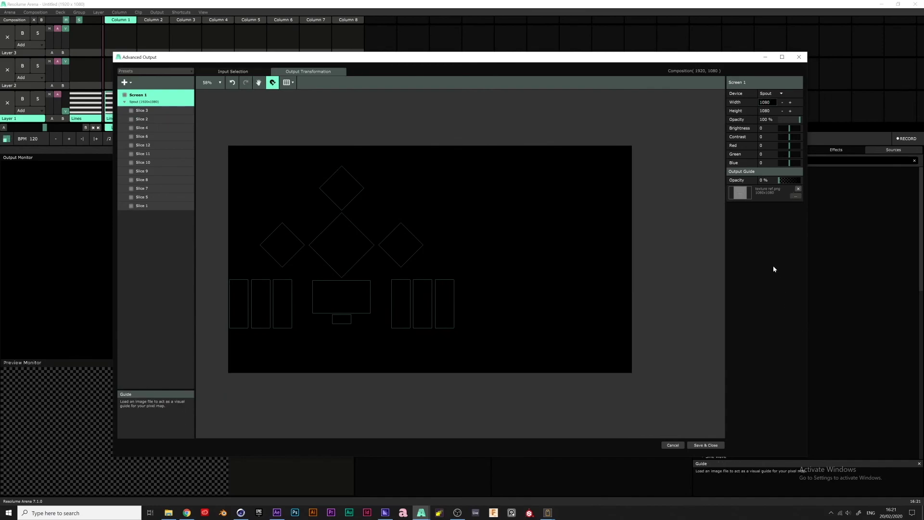
{"action": "key", "text": "Return"}
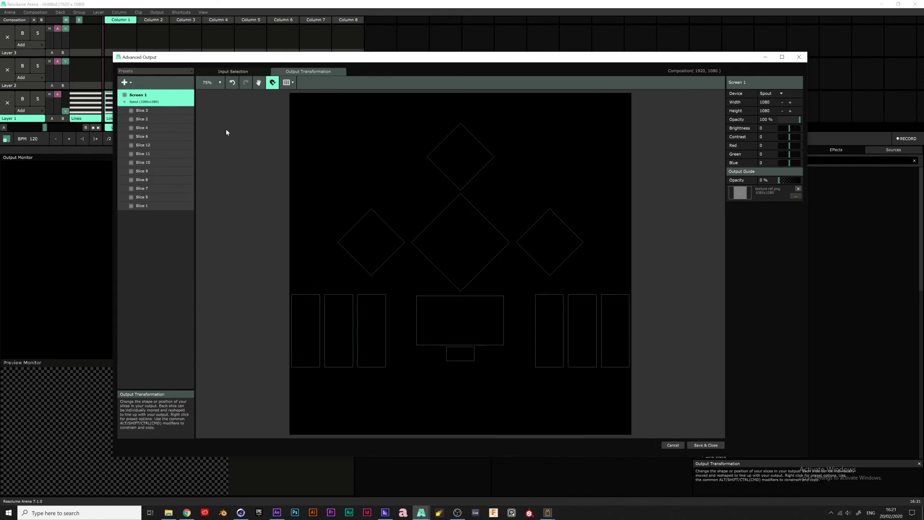
Scale the input selection of all twelve slices together to about 1068 × 770 around the composition's centre, and save the output setup
{"action": "left_click", "coordinate": [240, 72]}
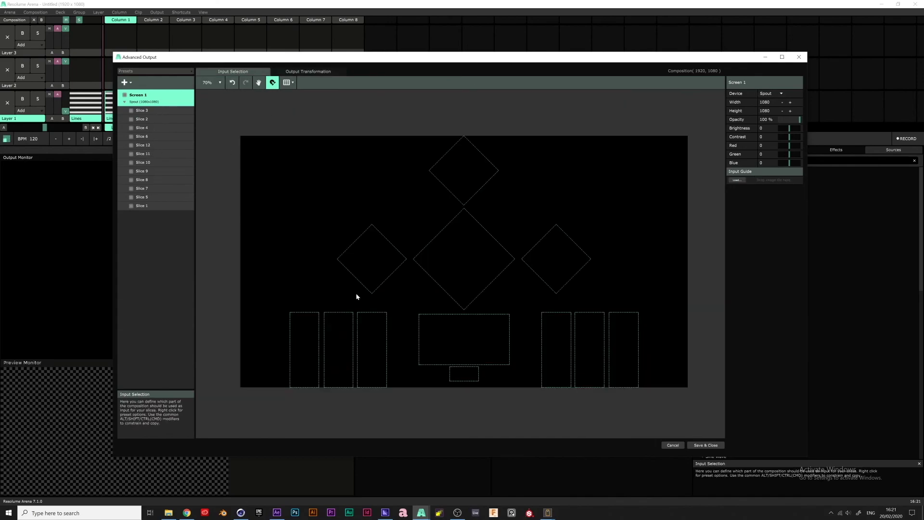
{"action": "left_click", "coordinate": [162, 110]}
{"action": "left_click", "coordinate": [155, 205], "text": "shift"}
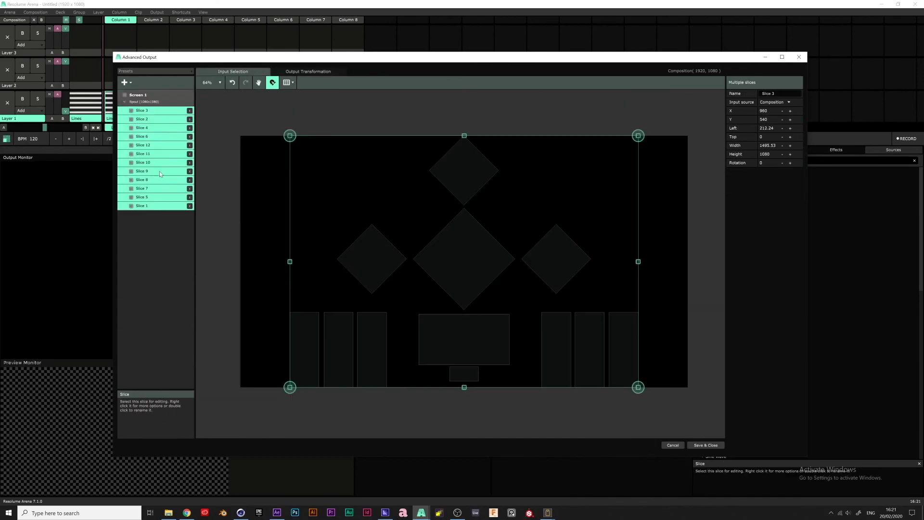
{"action": "right_click", "coordinate": [159, 169]}
{"action": "left_click", "coordinate": [202, 253]}
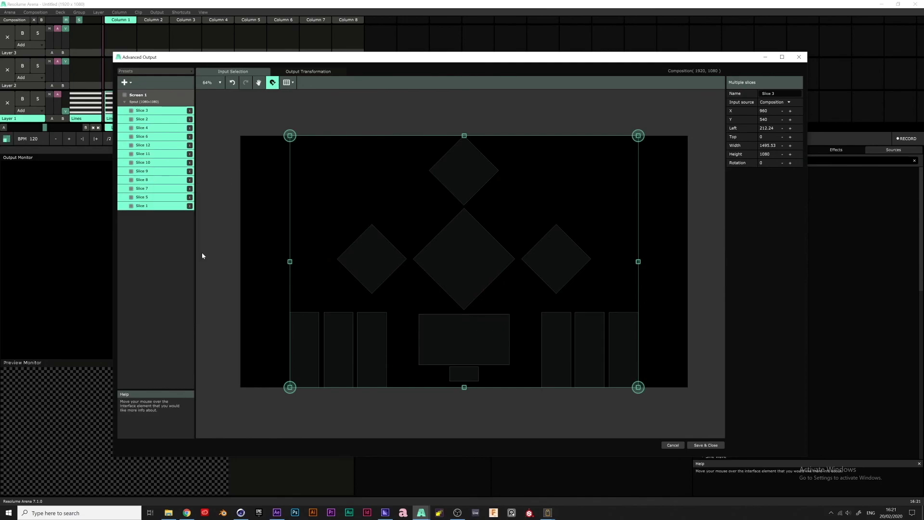
{"action": "left_click_drag", "start_coordinate": [345, 269], "coordinate": [442, 279]}
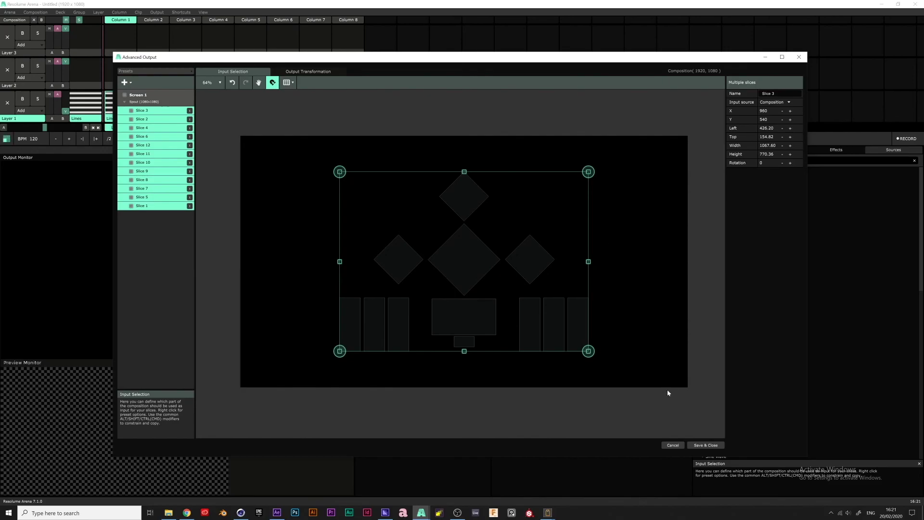
{"action": "left_click", "coordinate": [706, 445]}
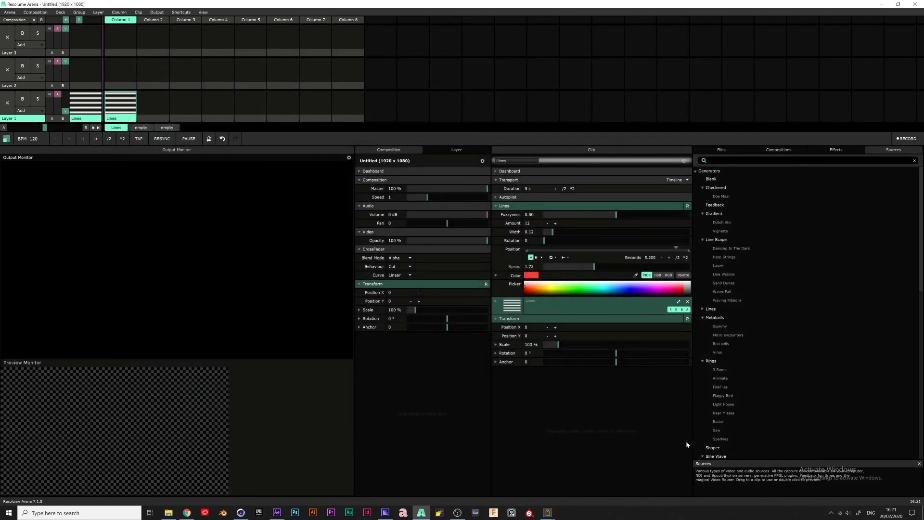
Arrange the StageView window and Resolume Arena side by side, with the whole stage in view
{"action": "mouse_move", "coordinate": [549, 515]}
{"action": "left_click", "coordinate": [509, 484]}
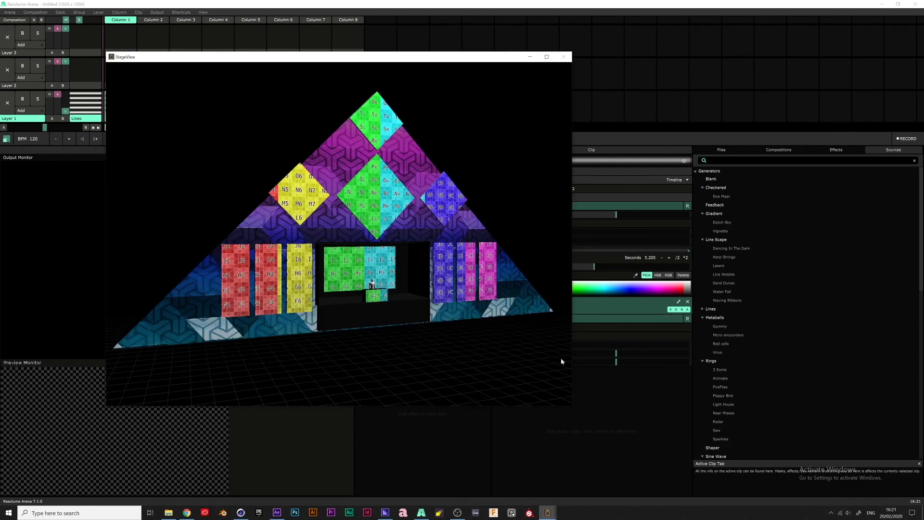
{"action": "left_click_drag", "start_coordinate": [369, 63], "coordinate": [923, 65]}
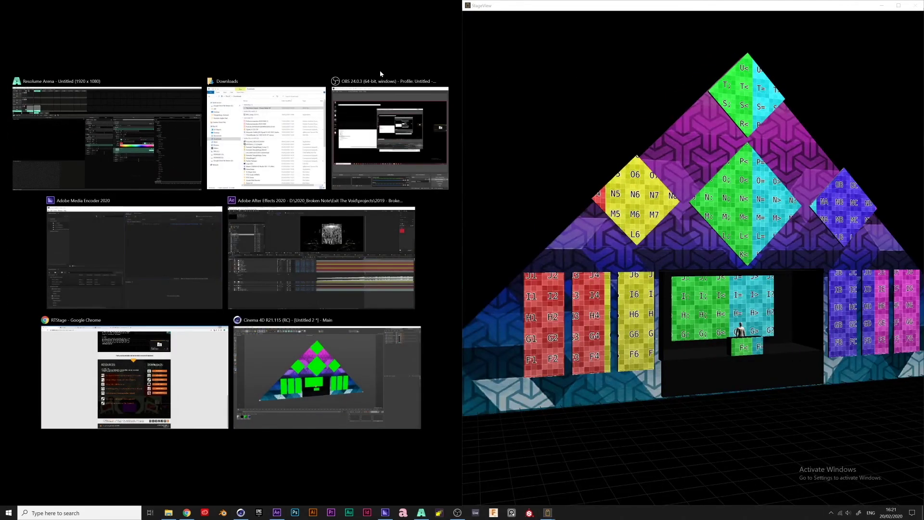
{"action": "left_click", "coordinate": [158, 141]}
{"action": "left_click_drag", "start_coordinate": [462, 97], "coordinate": [479, 97]}
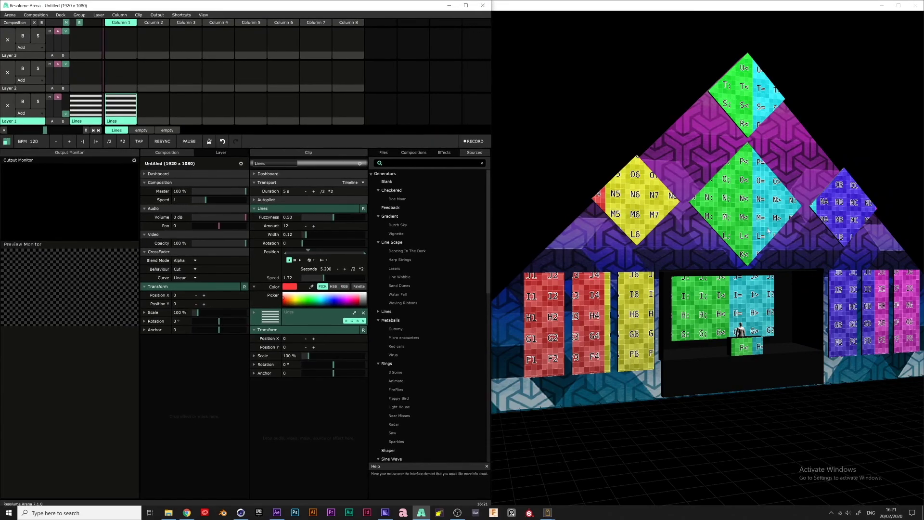
{"action": "left_click_drag", "start_coordinate": [768, 231], "coordinate": [695, 190]}
{"action": "scroll", "coordinate": [694, 190], "scroll_direction": "down", "scroll_amount": 2}
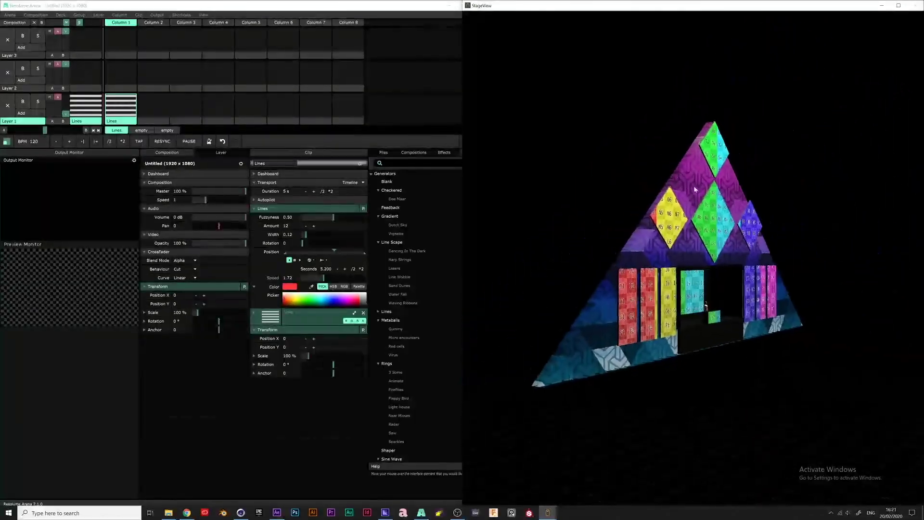
Raise the video opacity of Layer 1 so the Lines clip plays to the output
{"action": "left_click", "coordinate": [66, 96]}
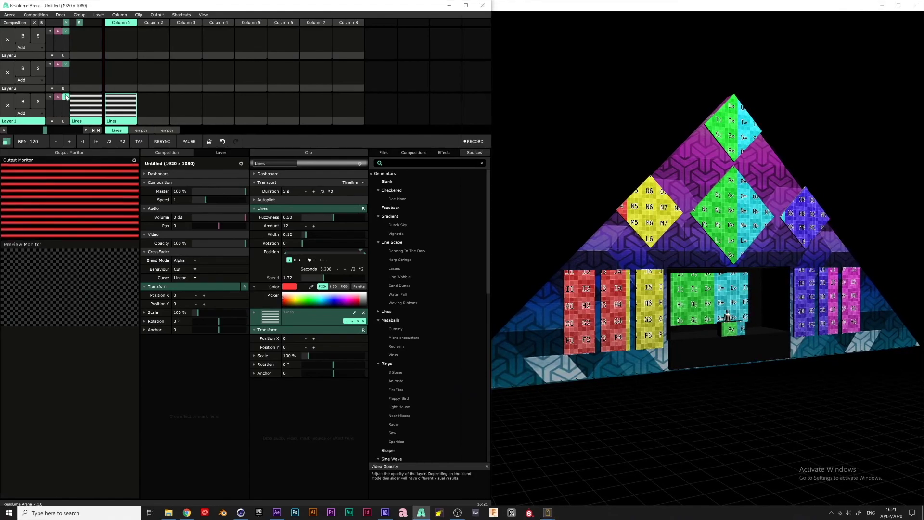
{"action": "left_click", "coordinate": [155, 15]}
{"action": "left_click", "coordinate": [156, 17]}
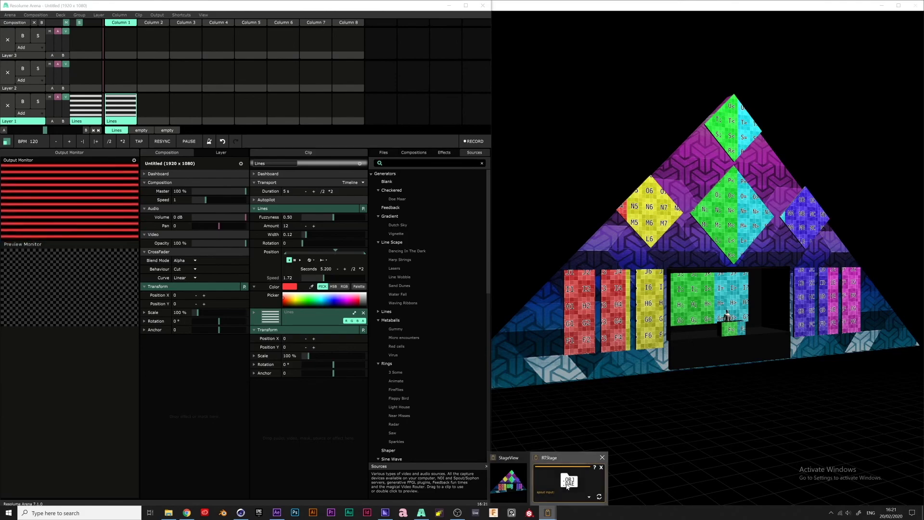
Switch to the RTStage control window and set its Spout input to Arena - Screen 1
{"action": "left_click", "coordinate": [562, 476]}
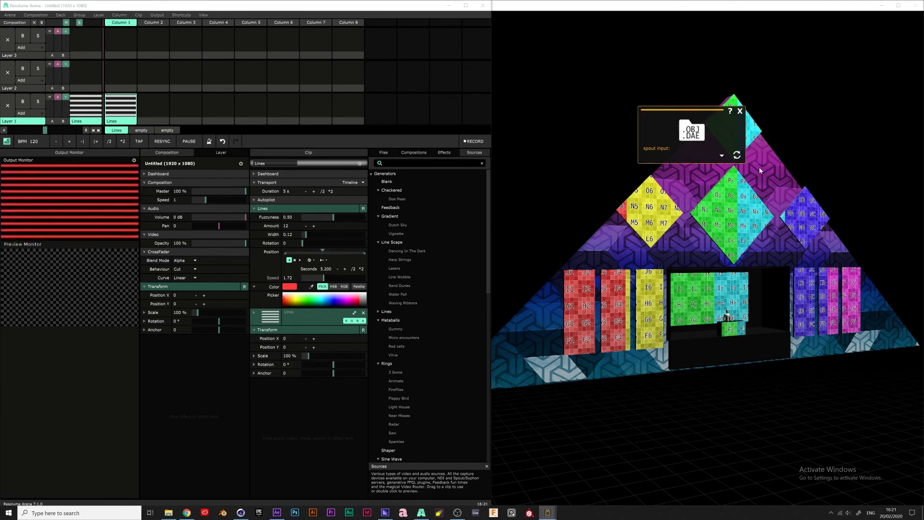
{"action": "left_click", "coordinate": [720, 156]}
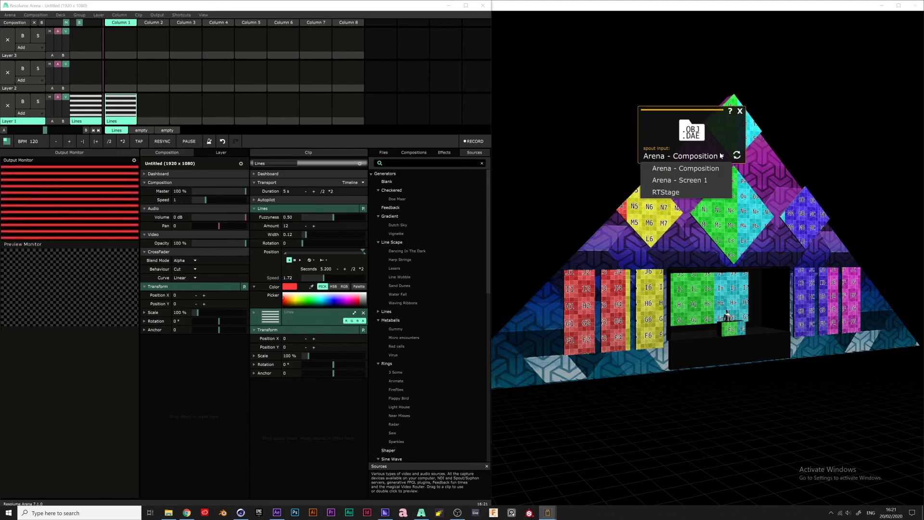
{"action": "left_click", "coordinate": [704, 181]}
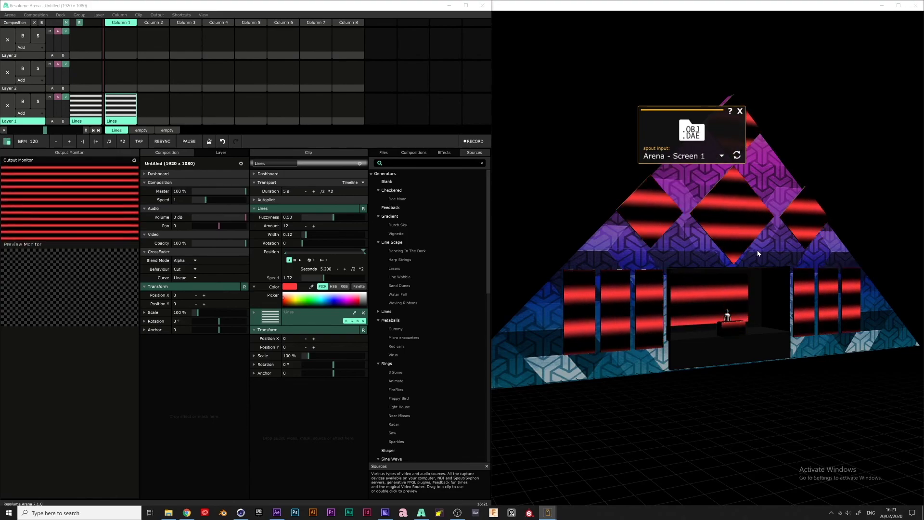
Examine the Lines content mapped onto the stage's LED screens from several angles and distances
{"action": "left_click_drag", "start_coordinate": [757, 250], "coordinate": [876, 258]}
{"action": "scroll", "coordinate": [821, 323], "scroll_direction": "up", "scroll_amount": 3}
{"action": "scroll", "coordinate": [820, 323], "scroll_direction": "down", "scroll_amount": 3}
{"action": "left_click_drag", "start_coordinate": [820, 323], "coordinate": [767, 233]}
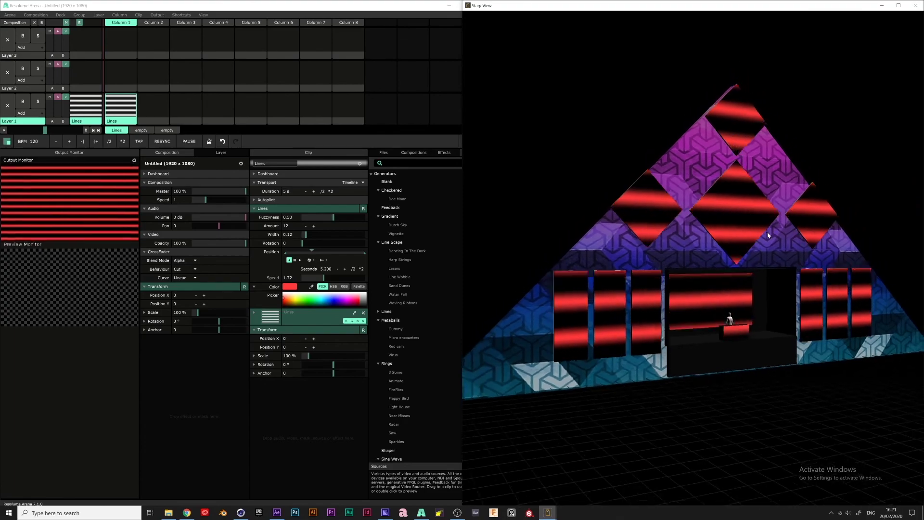
{"action": "left_click", "coordinate": [376, 2]}
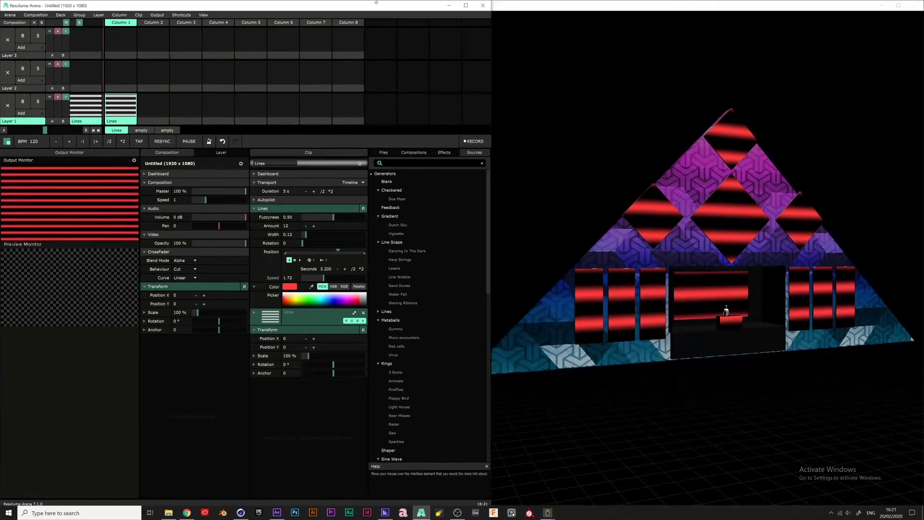
{"action": "left_click_drag", "start_coordinate": [761, 252], "coordinate": [679, 270]}
Narrow the StageView window to uncover Arena's source list, and add the Rings generator's Light House preset to Layer 1 in Column 2
{"action": "scroll", "coordinate": [436, 314], "scroll_direction": "down", "scroll_amount": 5}
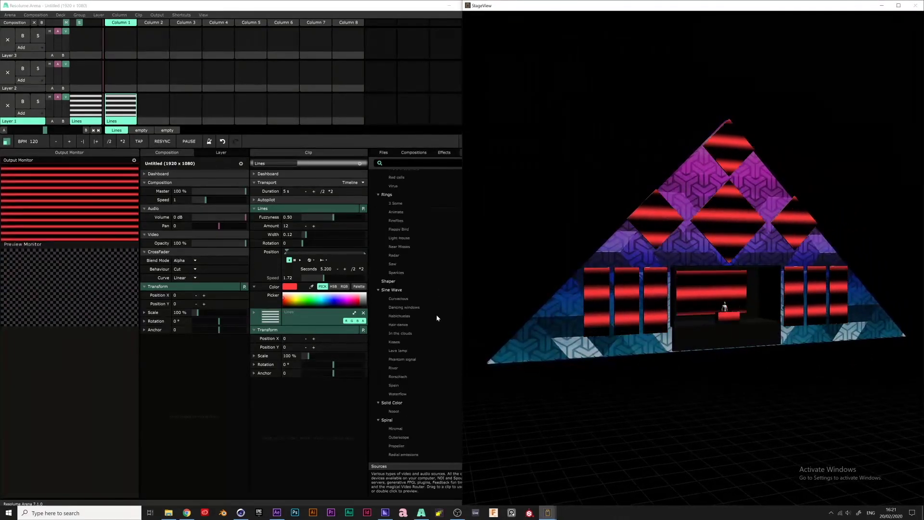
{"action": "left_click_drag", "start_coordinate": [463, 188], "coordinate": [531, 190]}
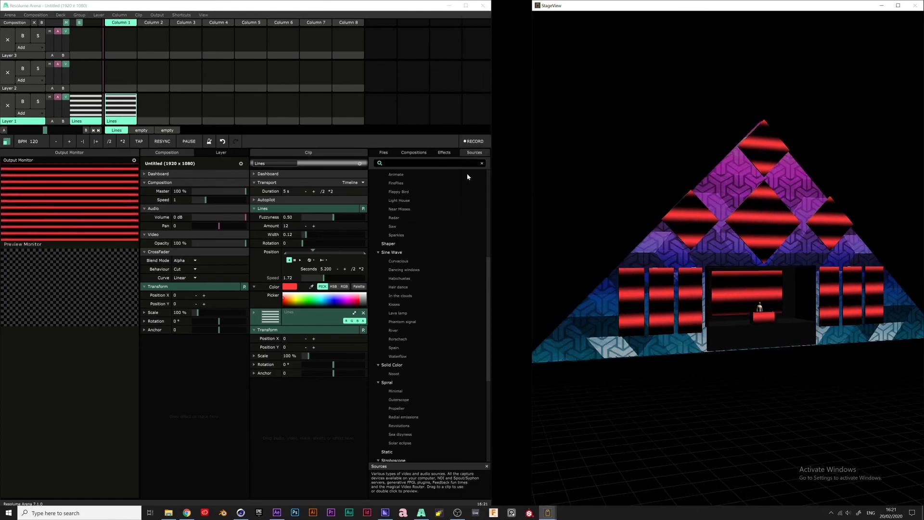
{"action": "left_click", "coordinate": [419, 329]}
{"action": "scroll", "coordinate": [419, 329], "scroll_direction": "down", "scroll_amount": 6}
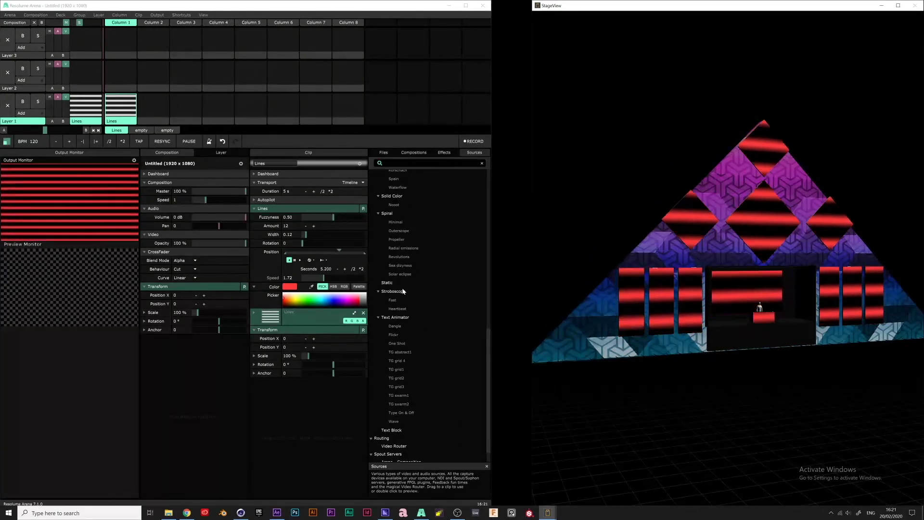
{"action": "scroll", "coordinate": [403, 192], "scroll_direction": "up", "scroll_amount": 6}
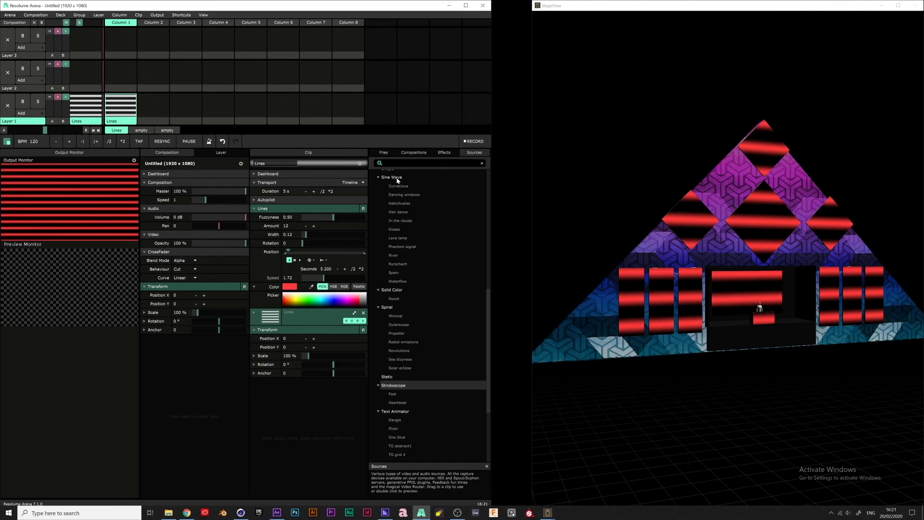
{"action": "left_click", "coordinate": [392, 177]}
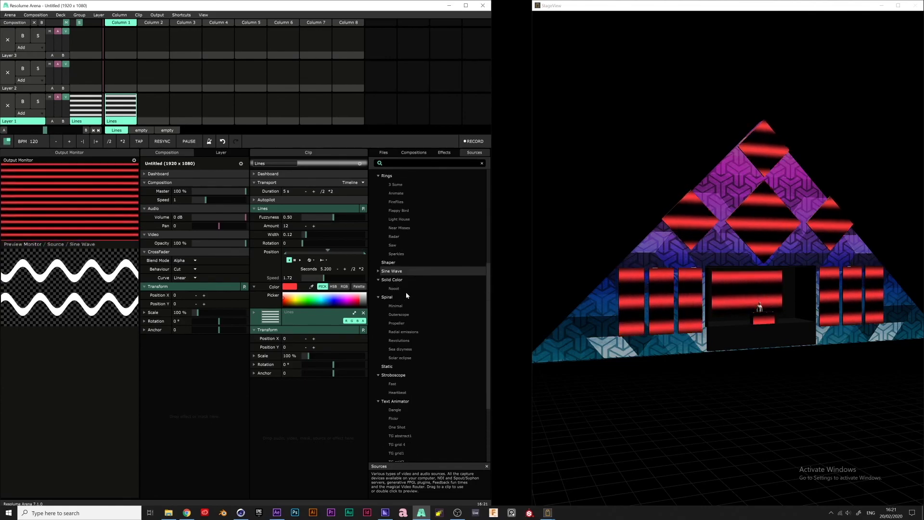
{"action": "left_click", "coordinate": [391, 177]}
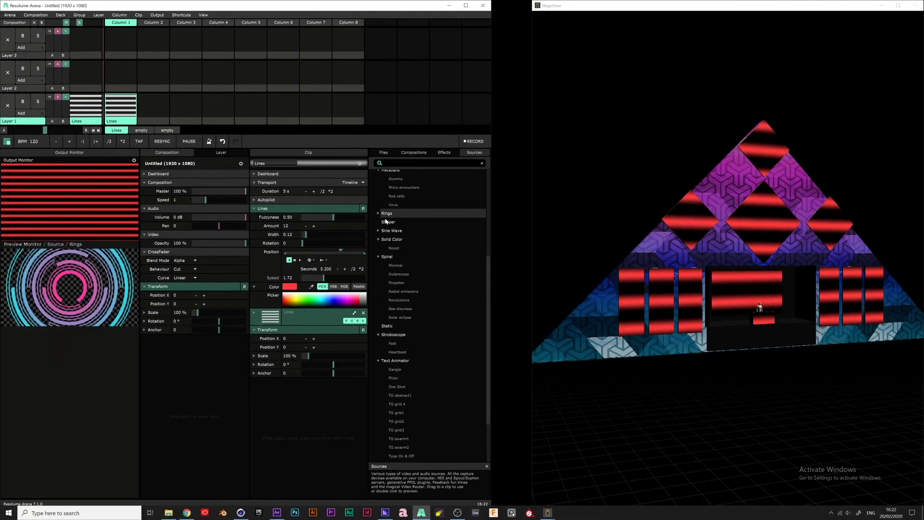
{"action": "left_click", "coordinate": [386, 213]}
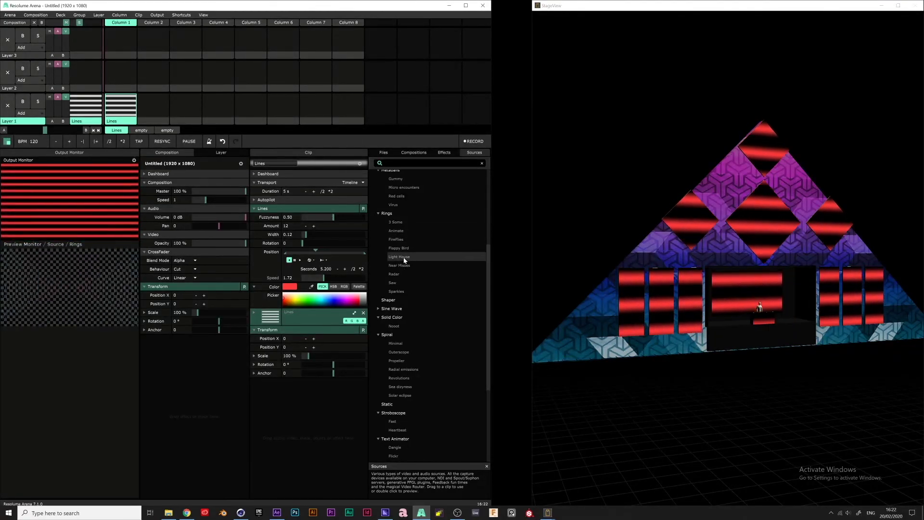
{"action": "left_click_drag", "start_coordinate": [405, 261], "coordinate": [156, 111]}
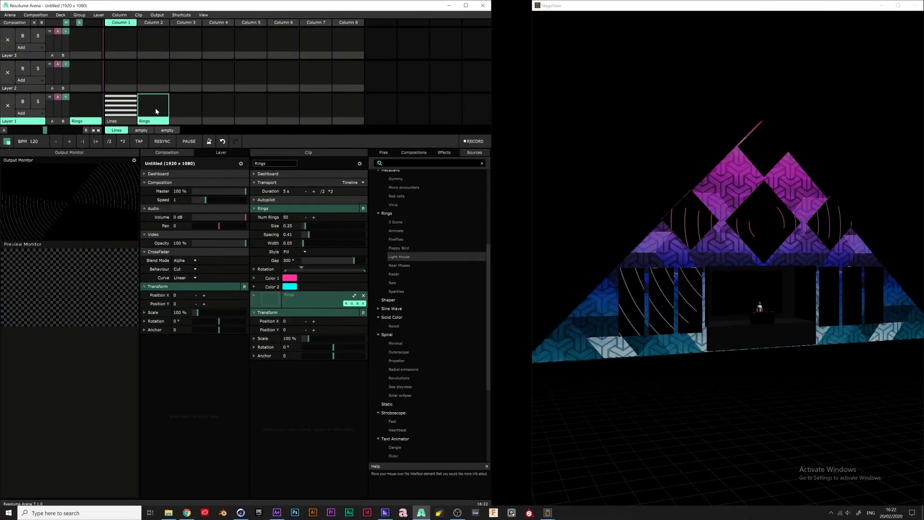
Set the Rings clip's Width to 0.53 and inspect the pattern on the stage's LED screens from different angles
{"action": "left_click_drag", "start_coordinate": [303, 243], "coordinate": [313, 250]}
{"action": "left_click_drag", "start_coordinate": [714, 241], "coordinate": [794, 276]}
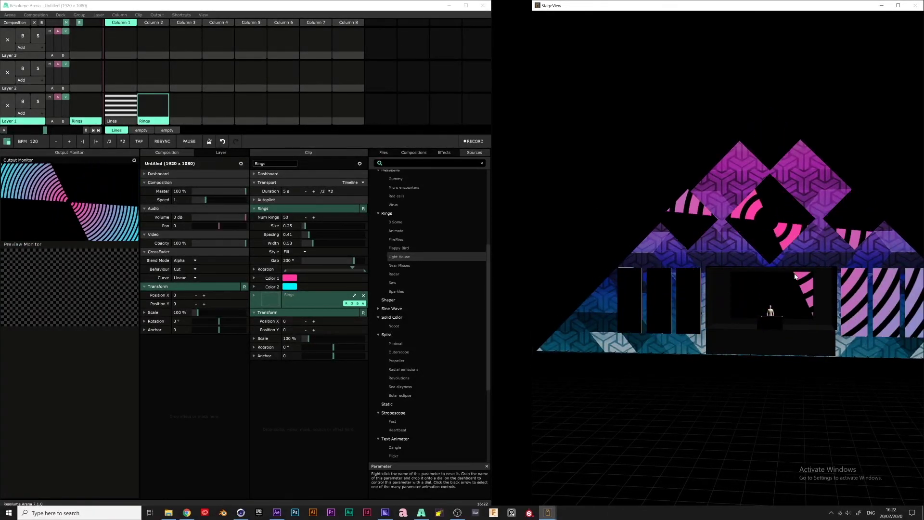
{"action": "left_click_drag", "start_coordinate": [793, 276], "coordinate": [691, 301]}
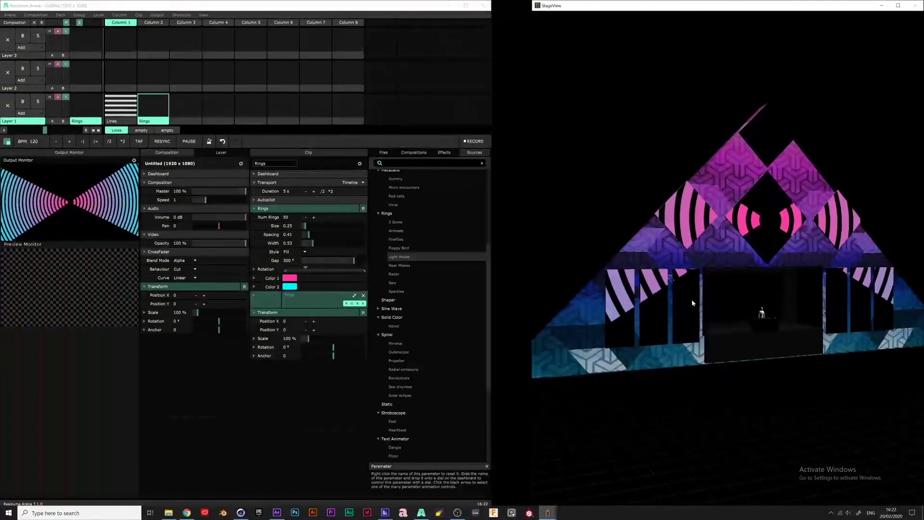
{"action": "left_click", "coordinate": [457, 513]}
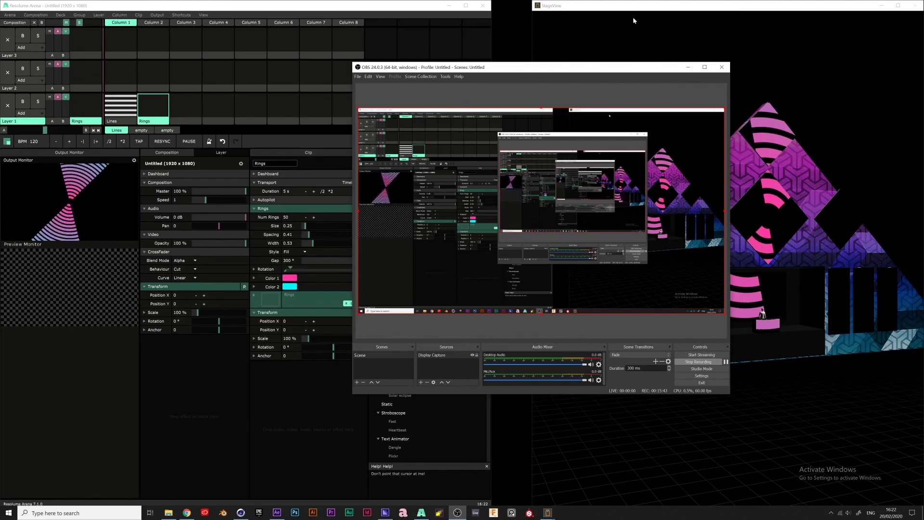
{"action": "left_click", "coordinate": [645, 8]}
{"action": "left_click", "coordinate": [392, 9]}
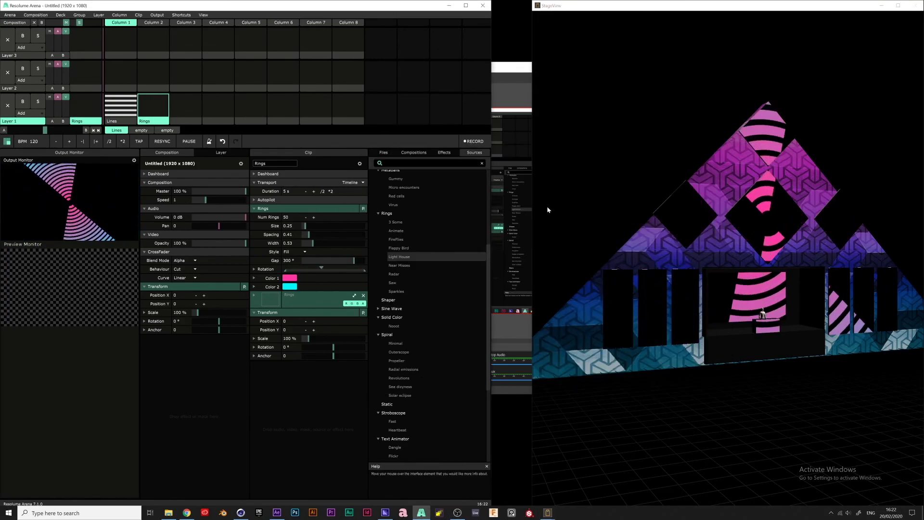
{"action": "left_click", "coordinate": [457, 513]}
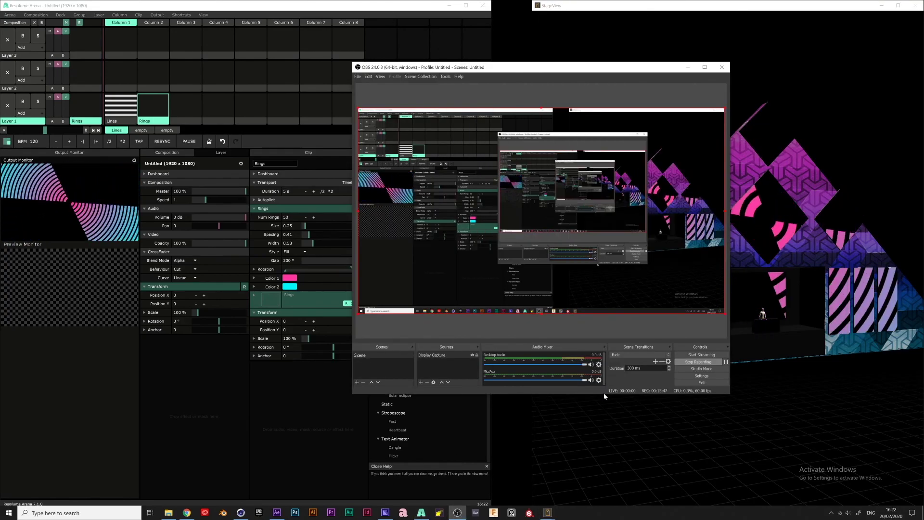